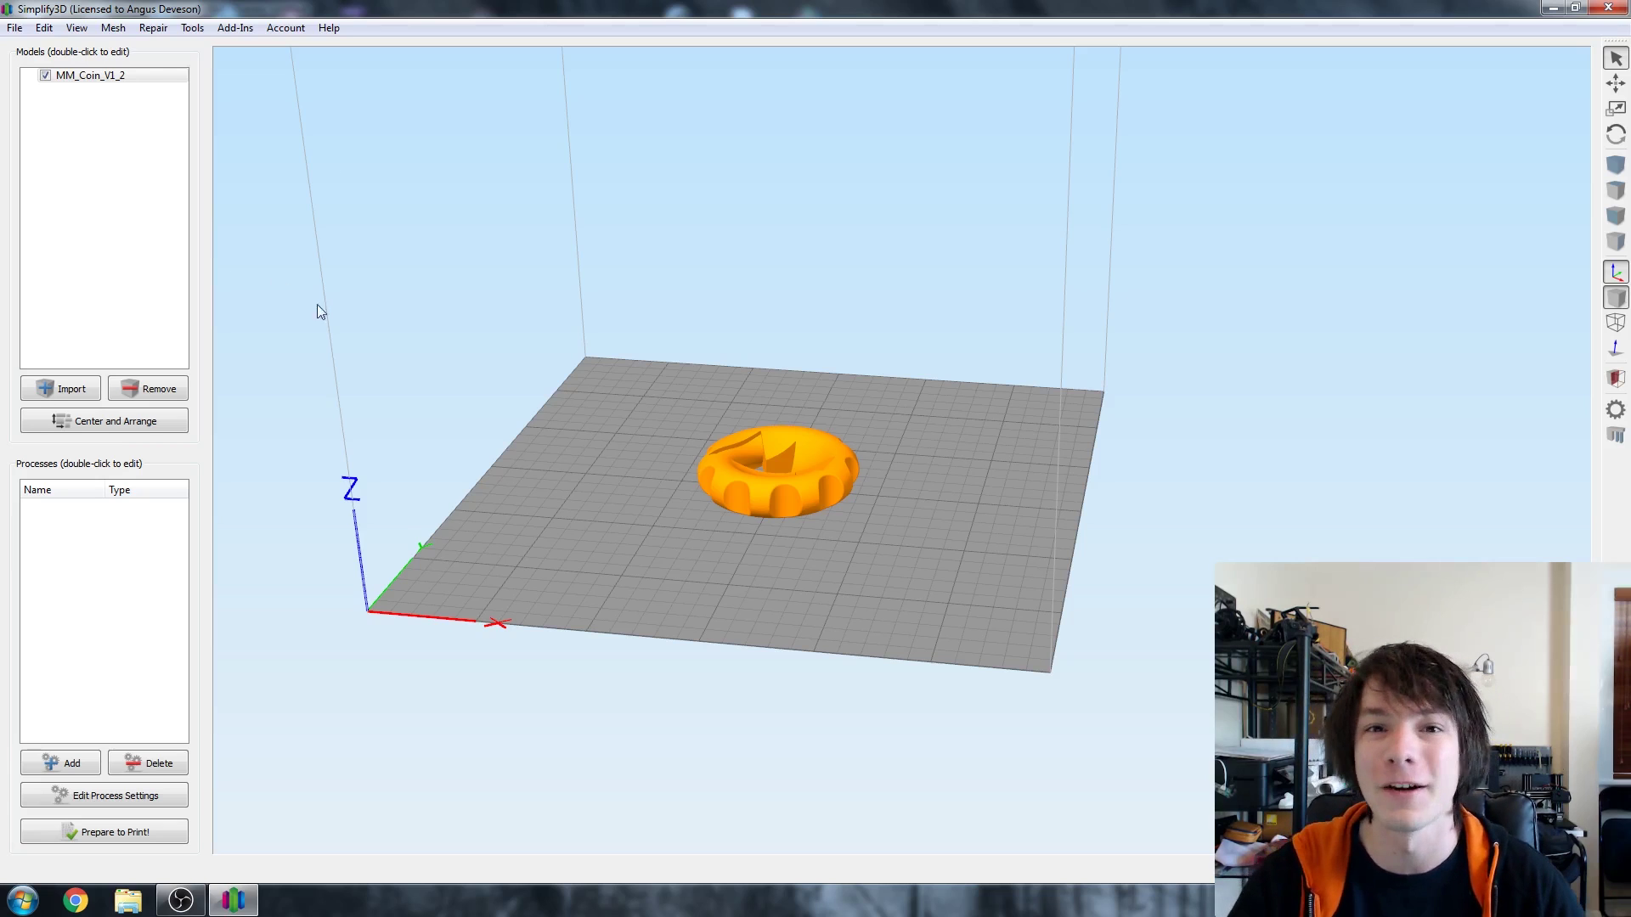
# - Run the Configuration Assistant and choose the Wanhao Duplicator i3 as the printer
pyautogui.click(329, 28)
pyautogui.click(349, 76)
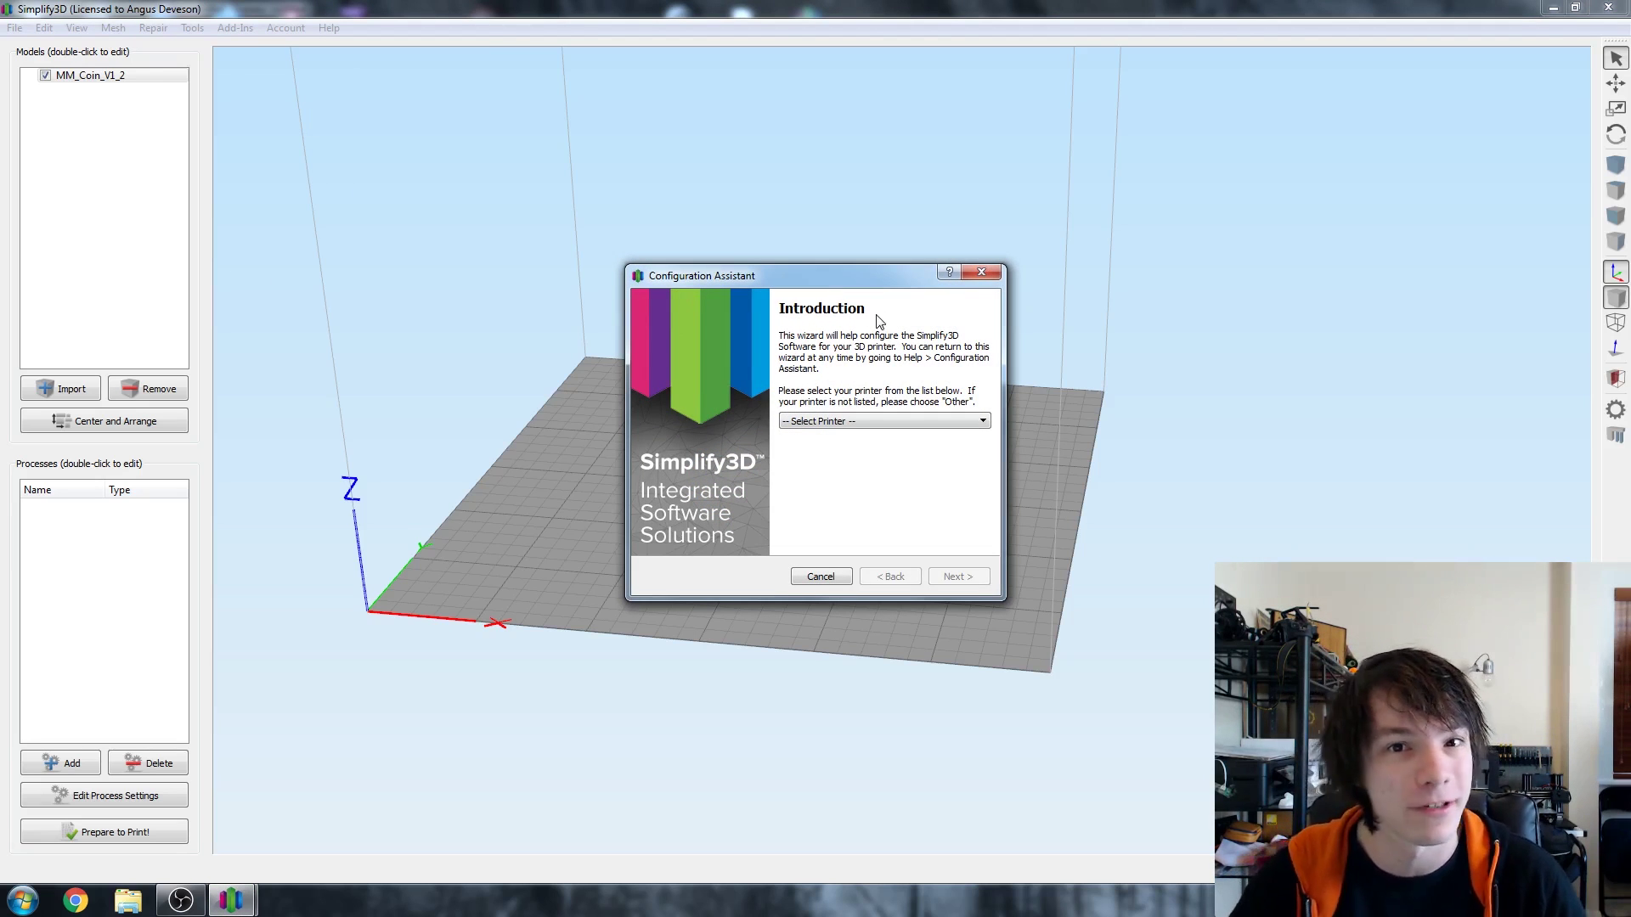
pyautogui.click(875, 425)
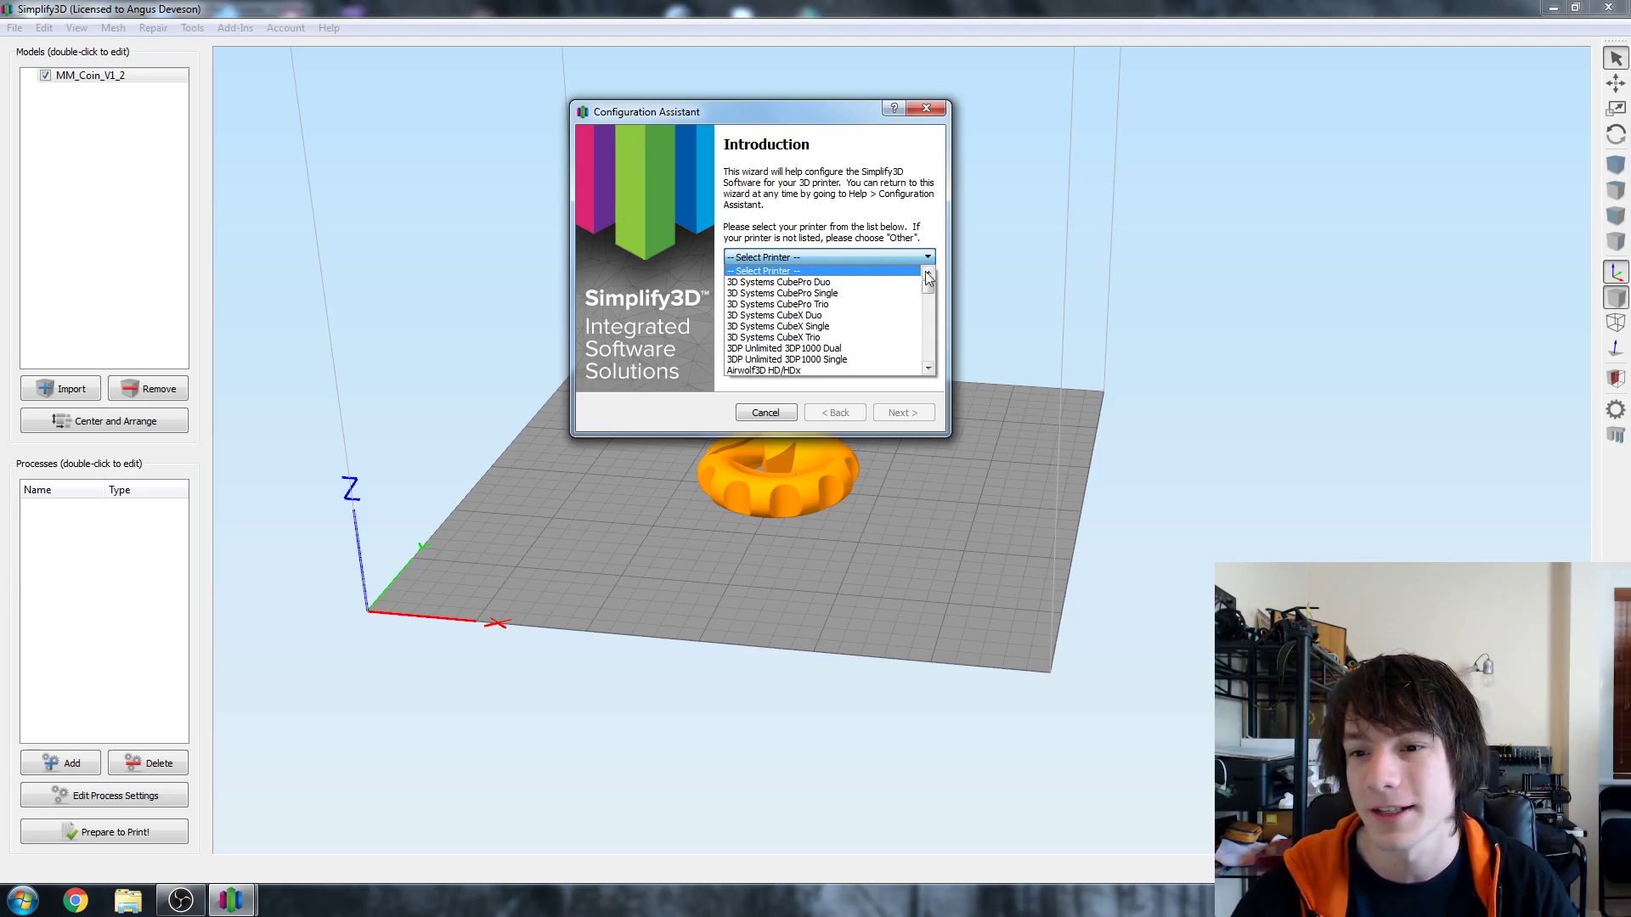
pyautogui.moveTo(929, 293); pyautogui.dragTo(940, 366)
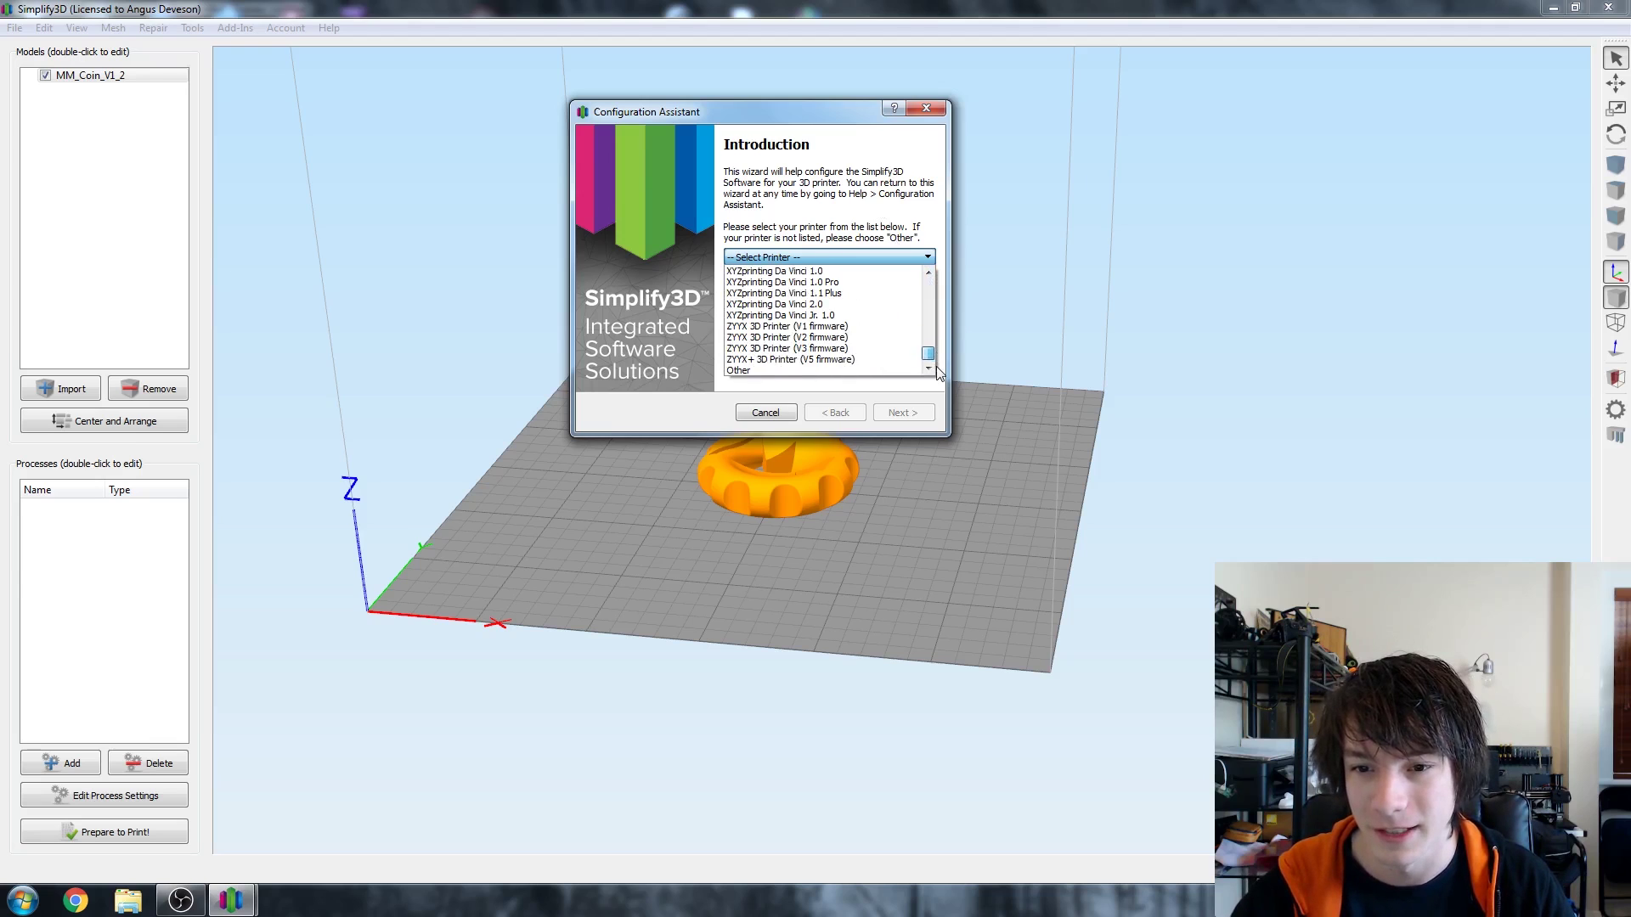
pyautogui.scroll(3, 864, 334)
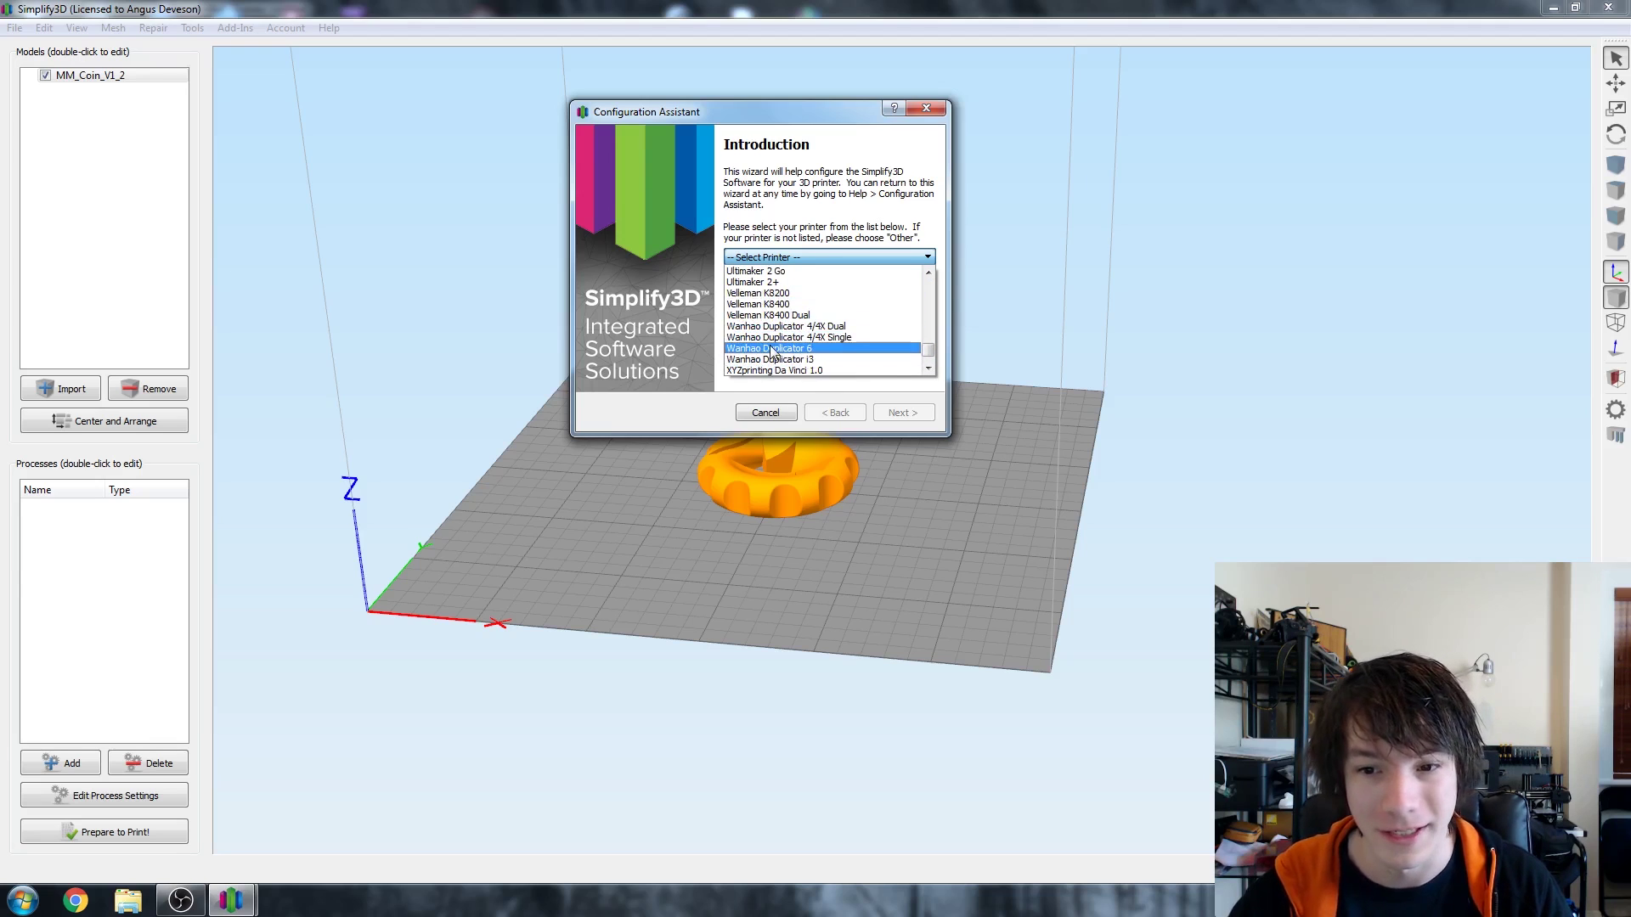
pyautogui.scroll(-1, 780, 344)
pyautogui.click(782, 330)
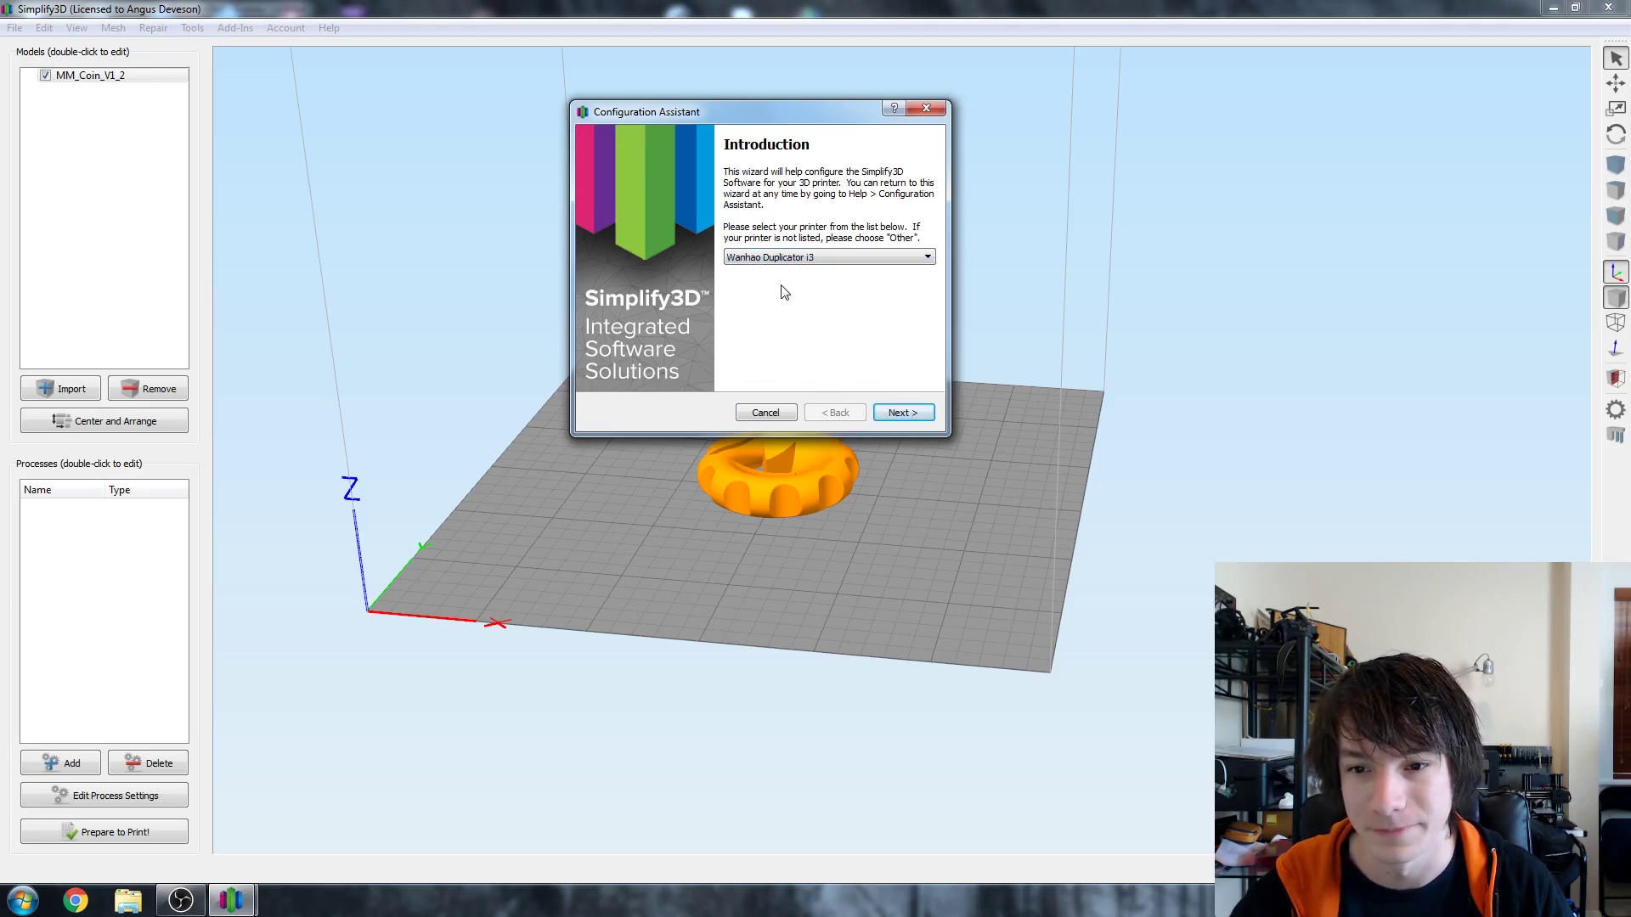
pyautogui.click(903, 414)
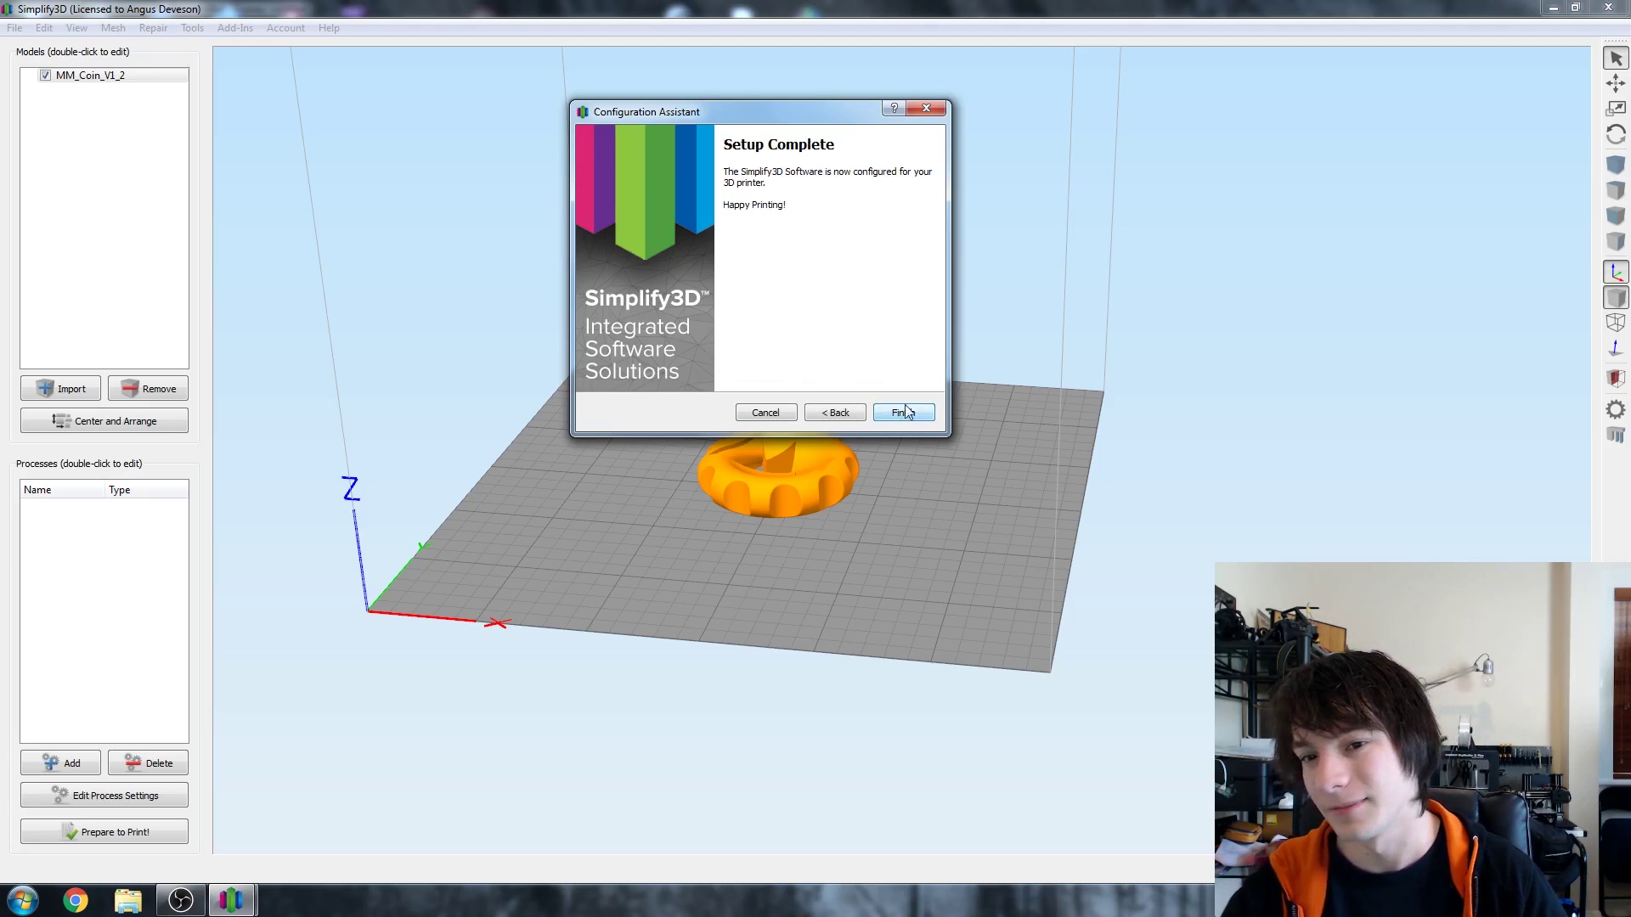
pyautogui.click(906, 413)
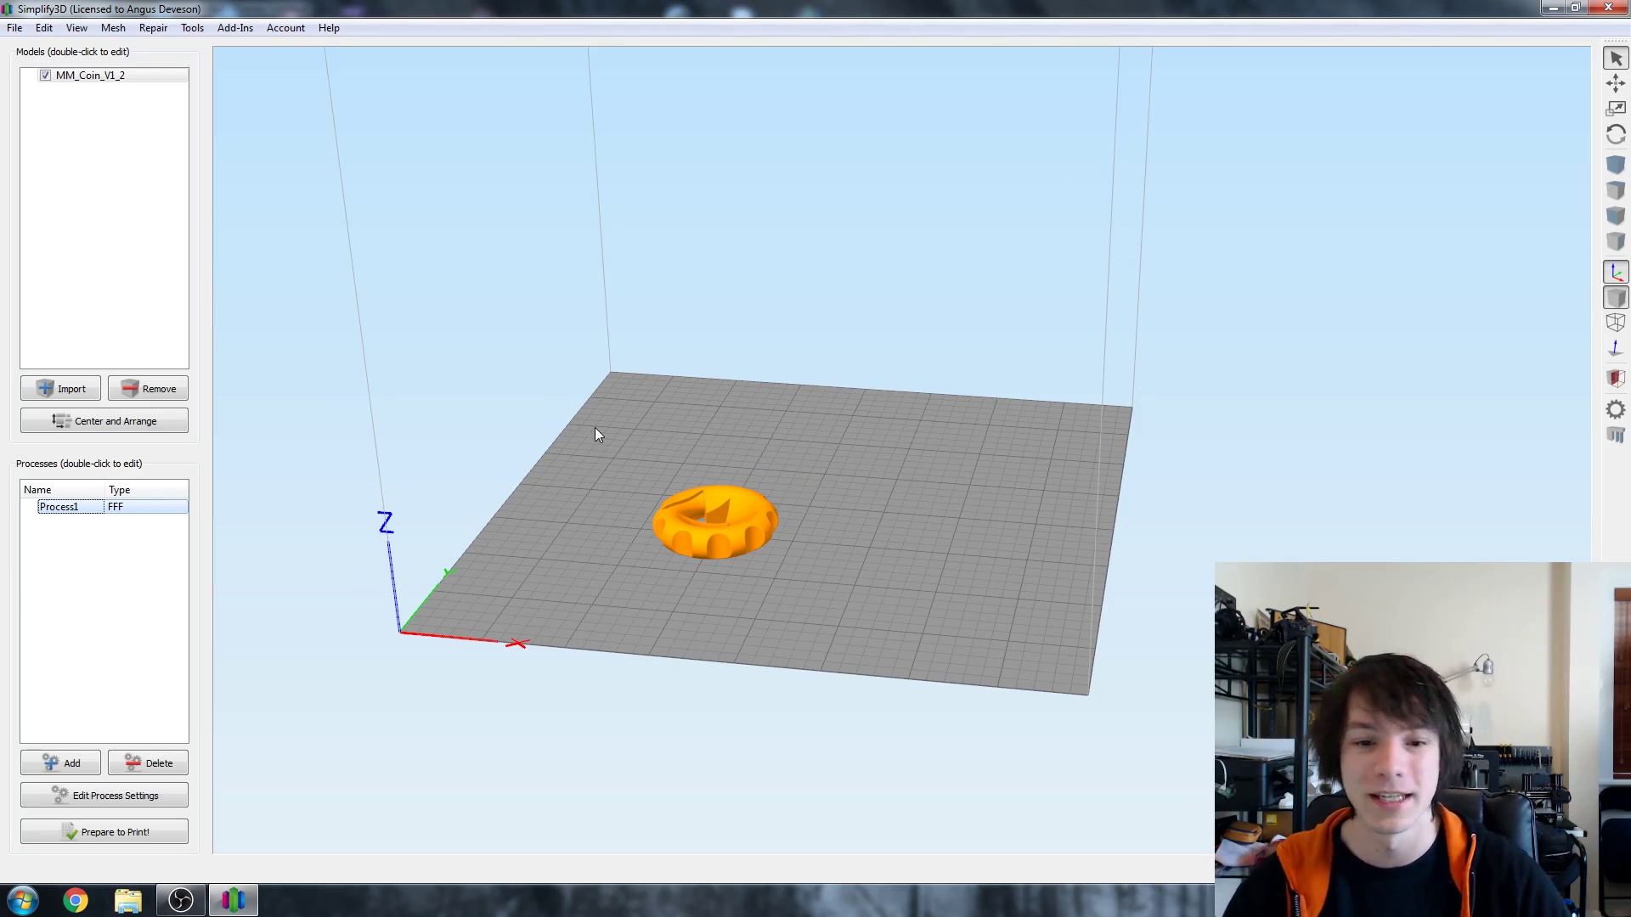
# - Scale the MM_Coin_V1_2 coin uniformly to 300%, about 117 × 120 × 30 mm
pyautogui.moveTo(626, 372); pyautogui.dragTo(712, 591)
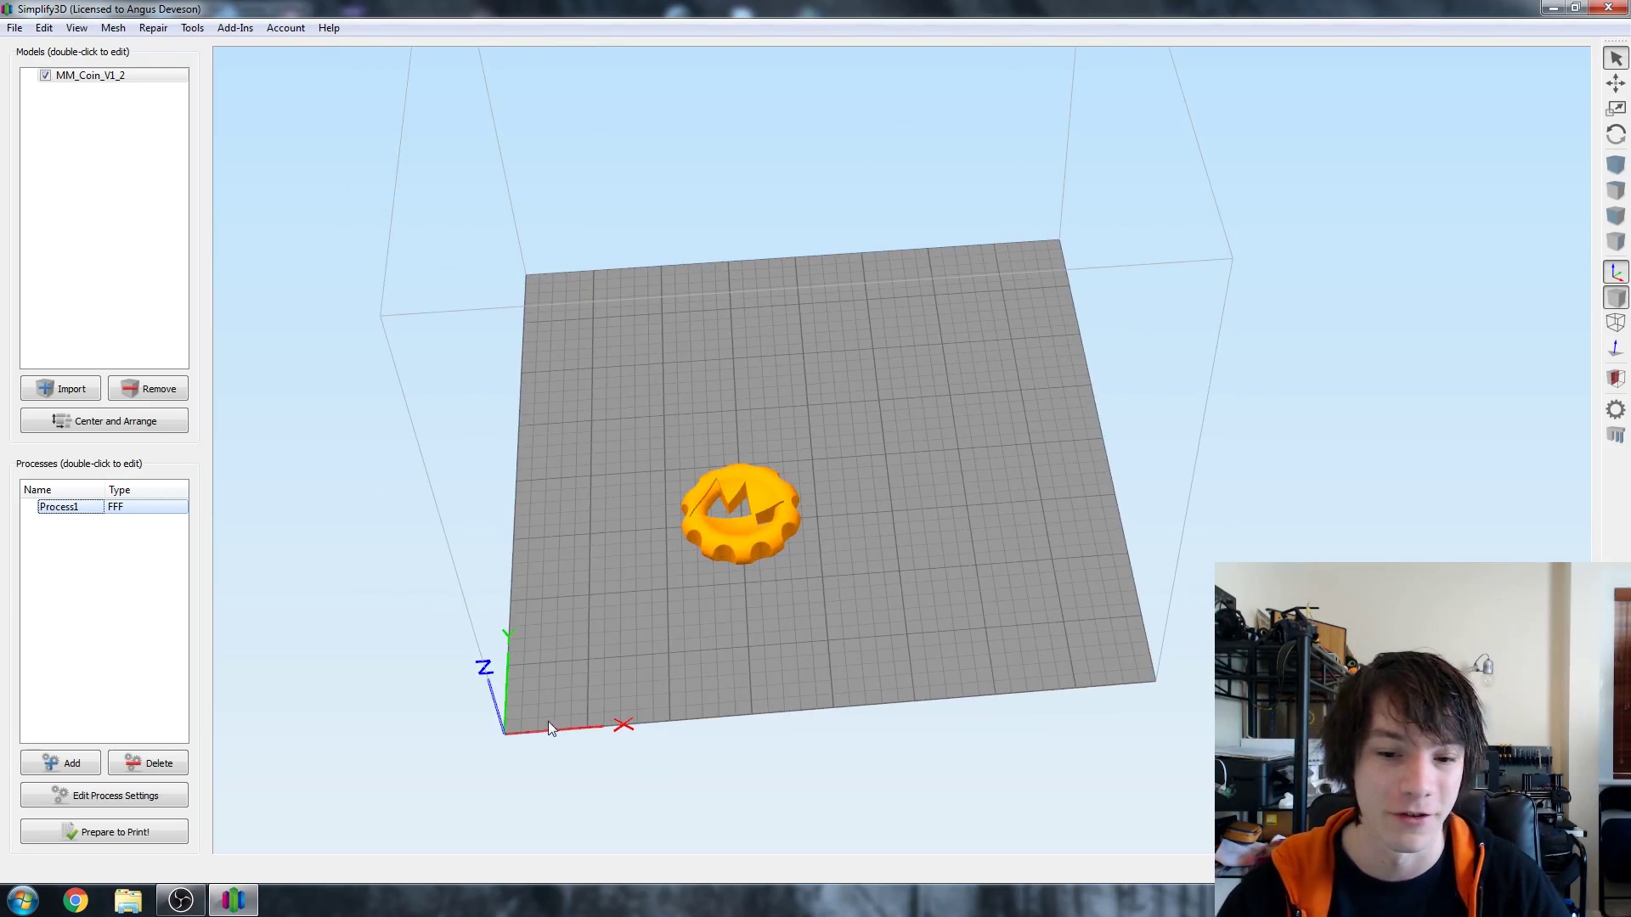
pyautogui.click(739, 510)
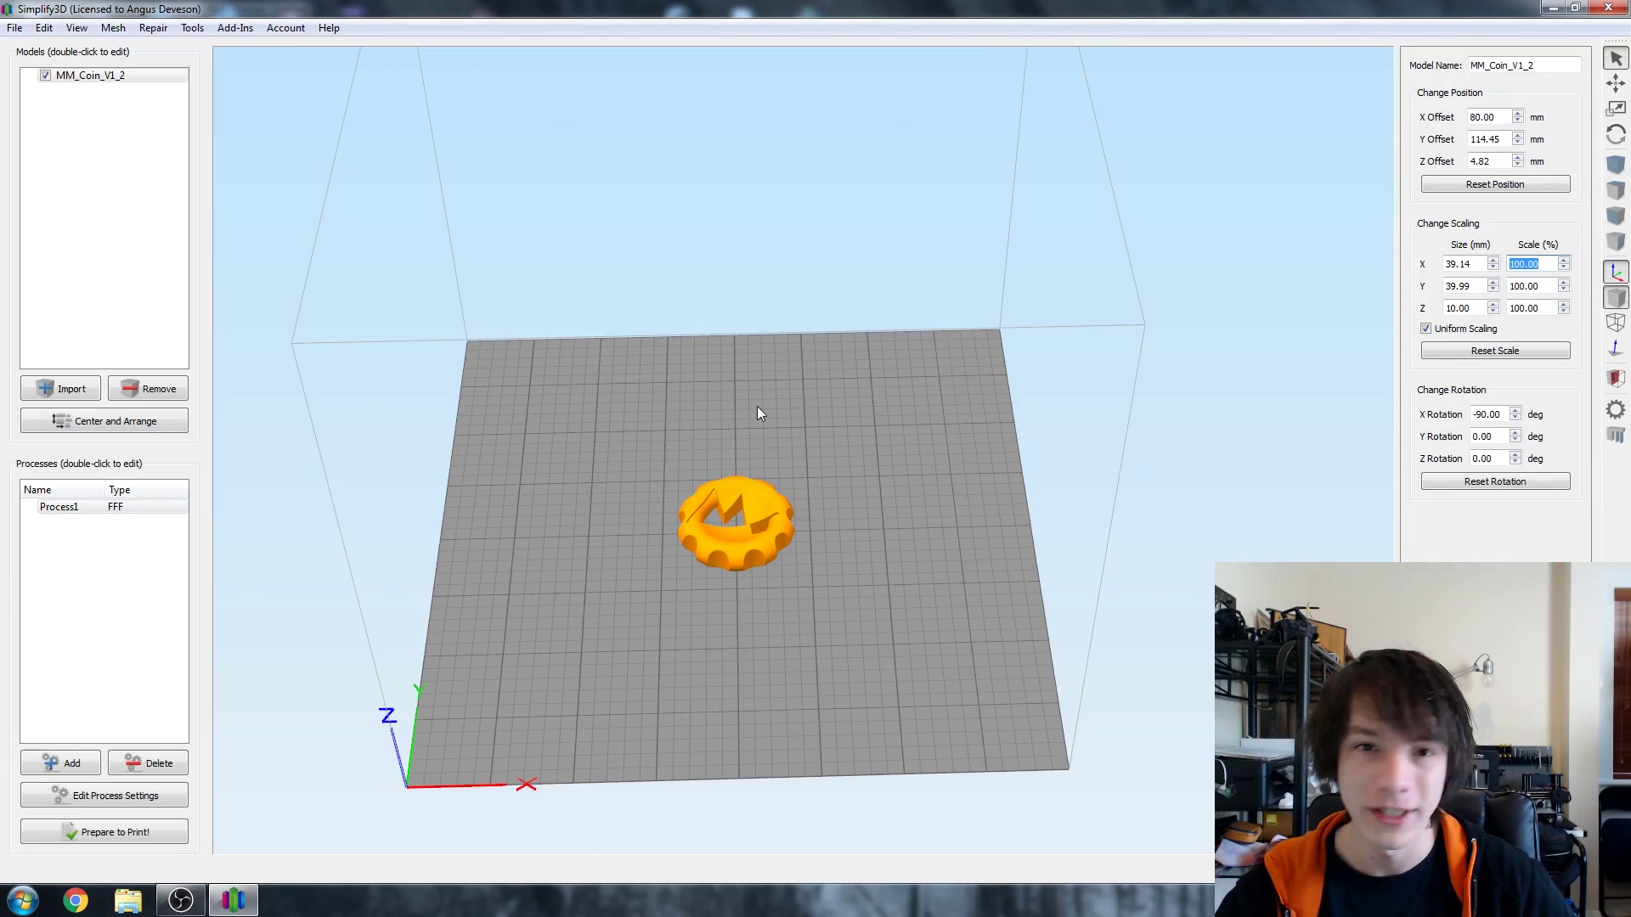
pyautogui.scroll(2, 745, 350)
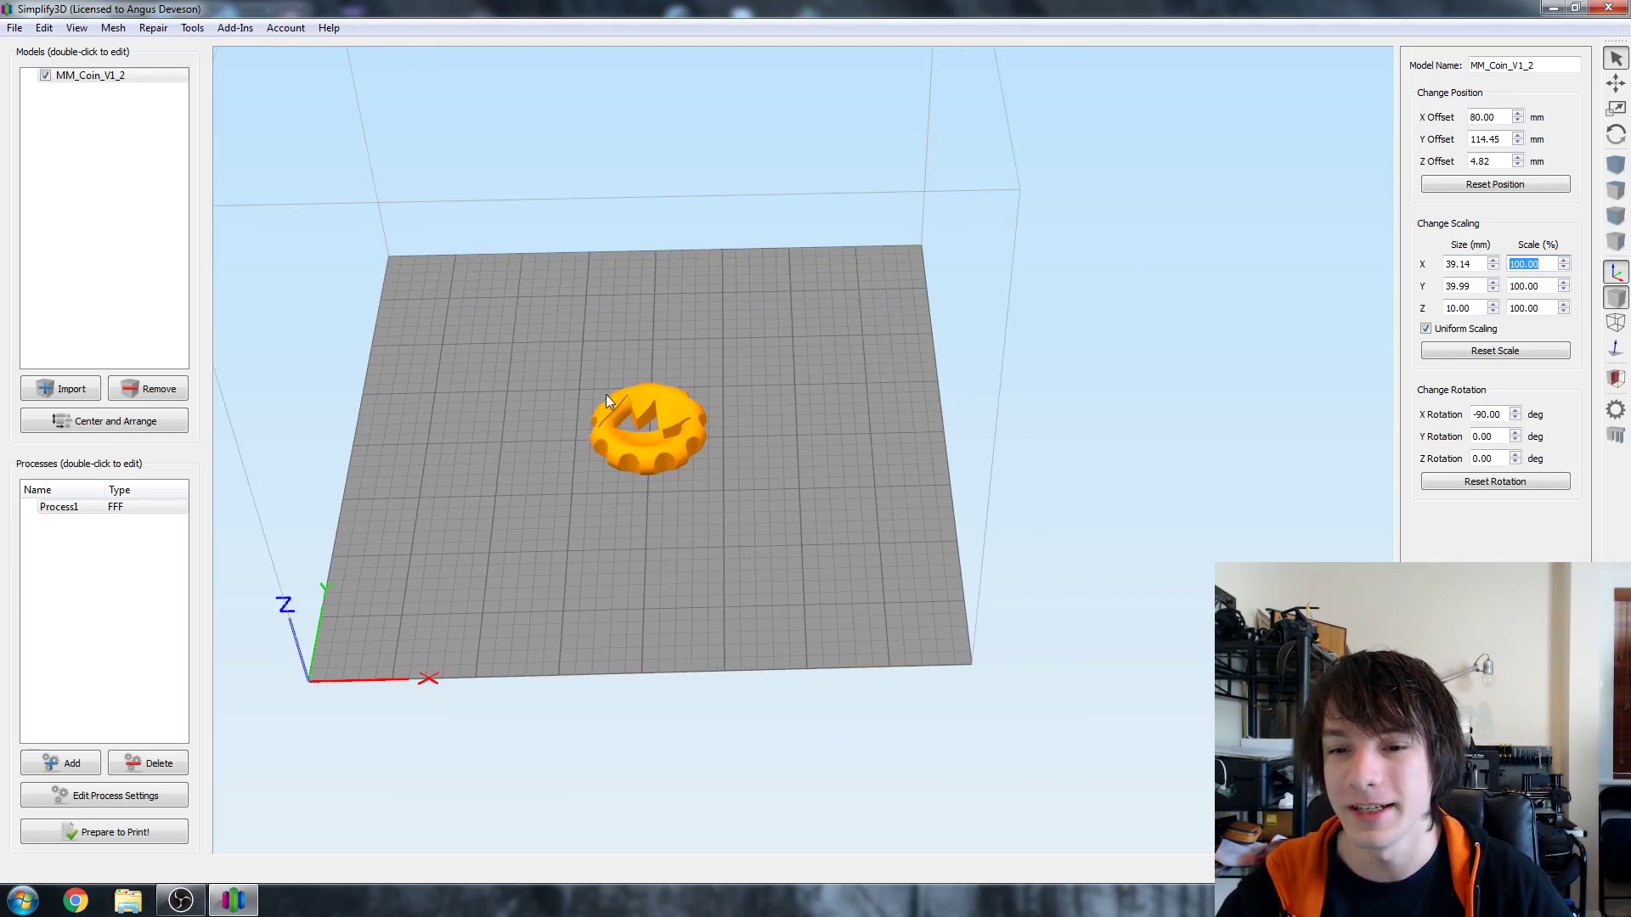
pyautogui.doubleClick(1529, 265)
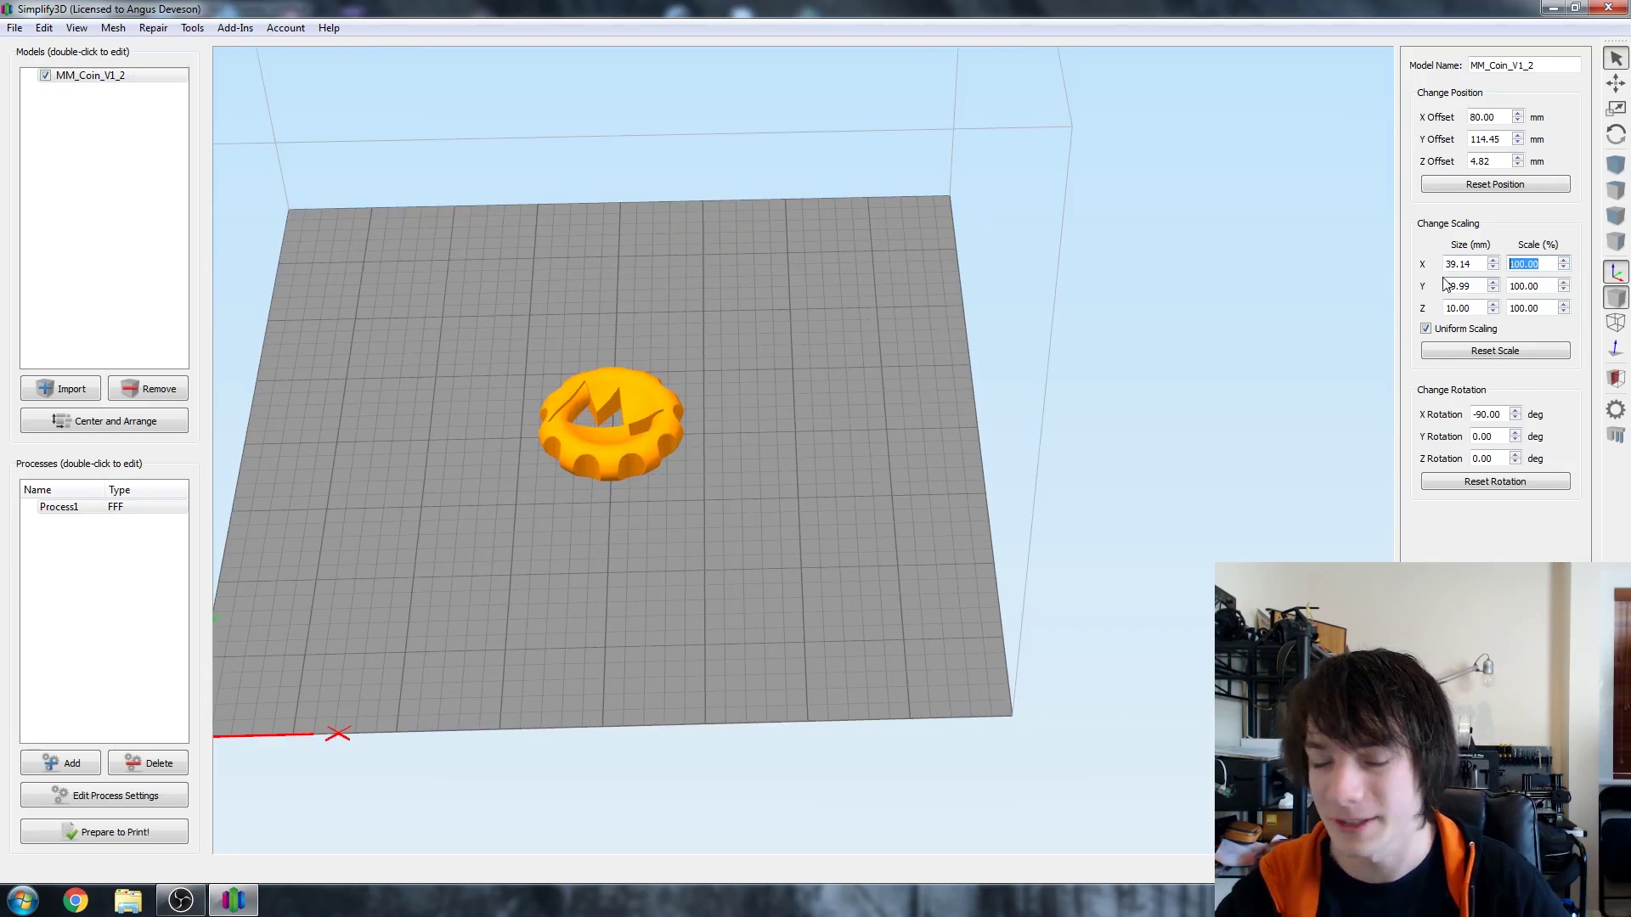
pyautogui.write('300')
pyautogui.press('Return')
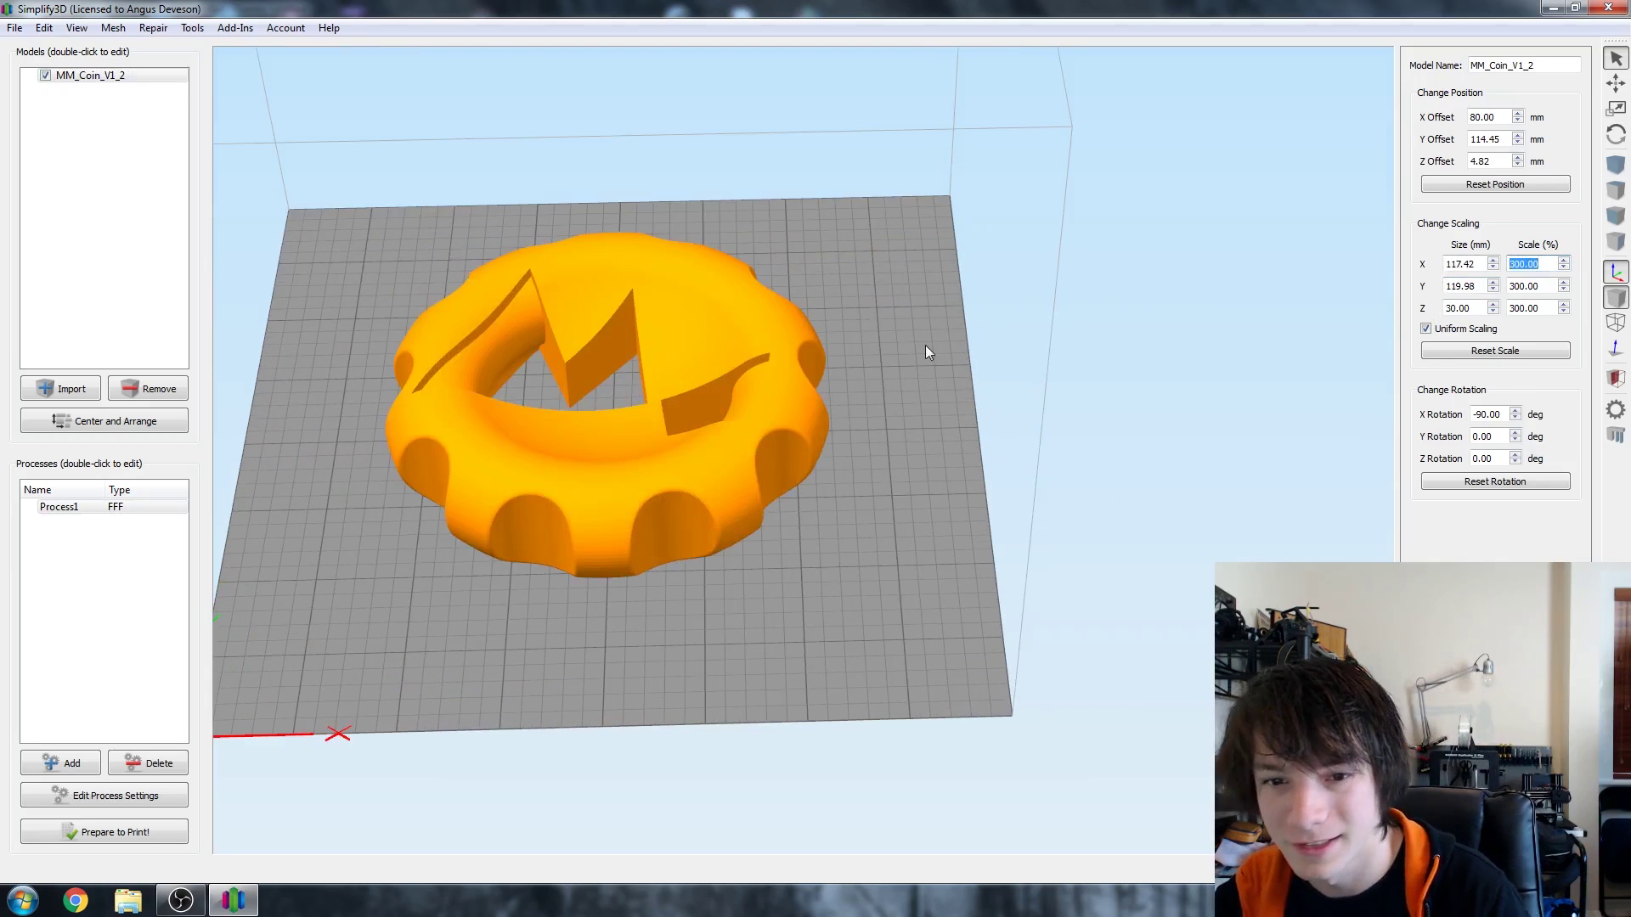
pyautogui.moveTo(925, 345); pyautogui.dragTo(556, 381)
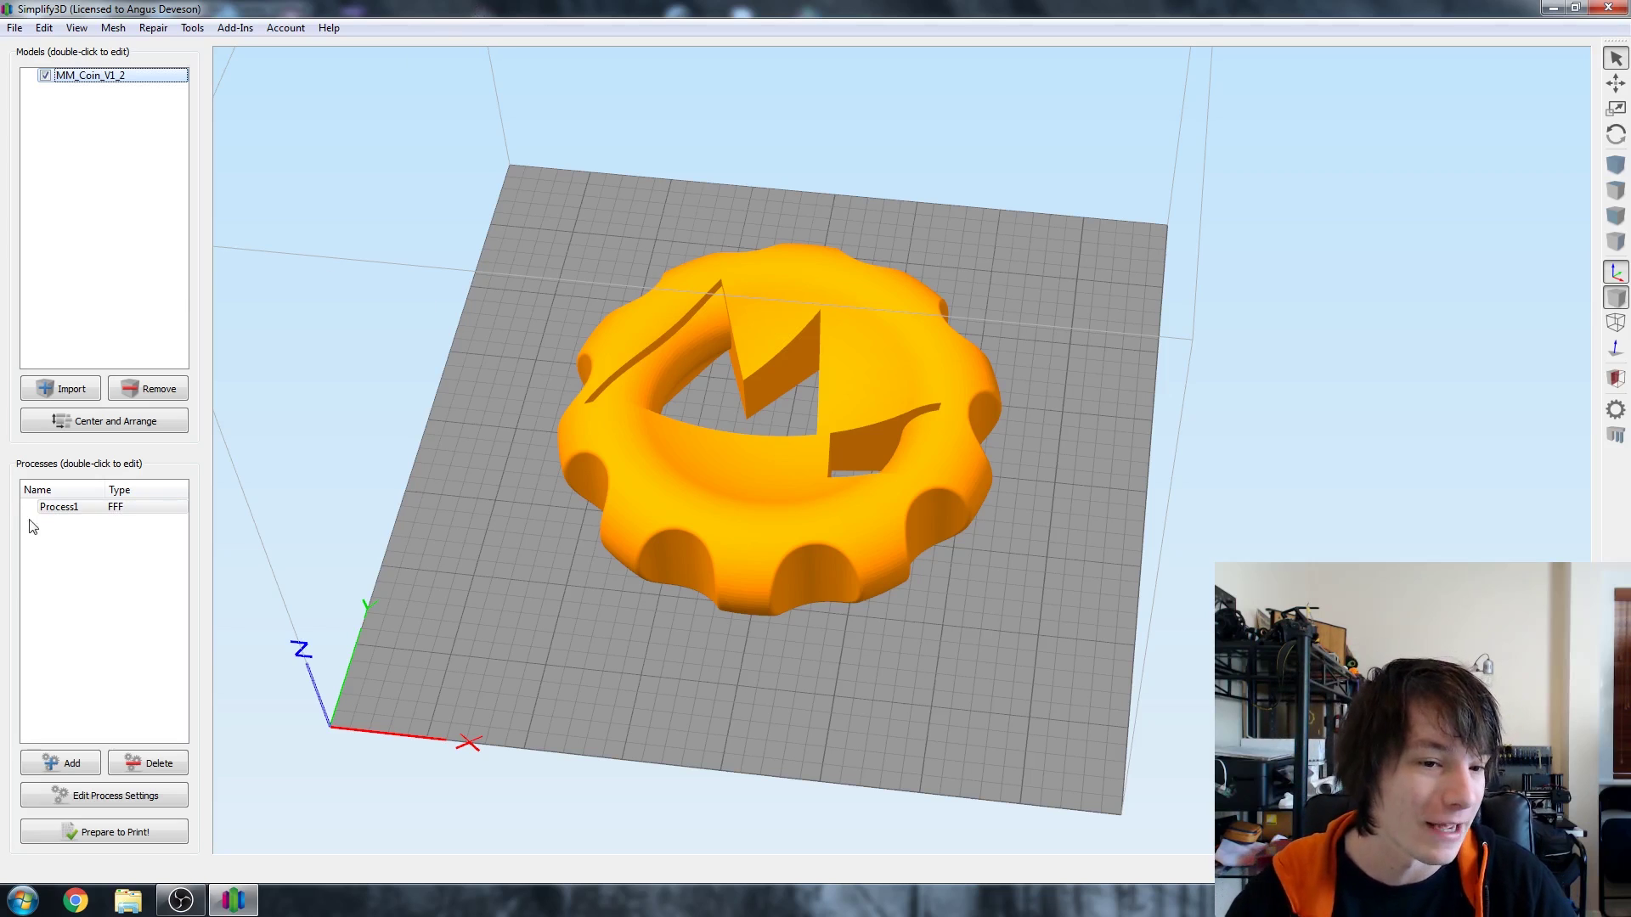
# - Open Process1 in the simple settings view, keeping PLA material and Medium quality
pyautogui.click(56, 508)
pyautogui.doubleClick(56, 508)
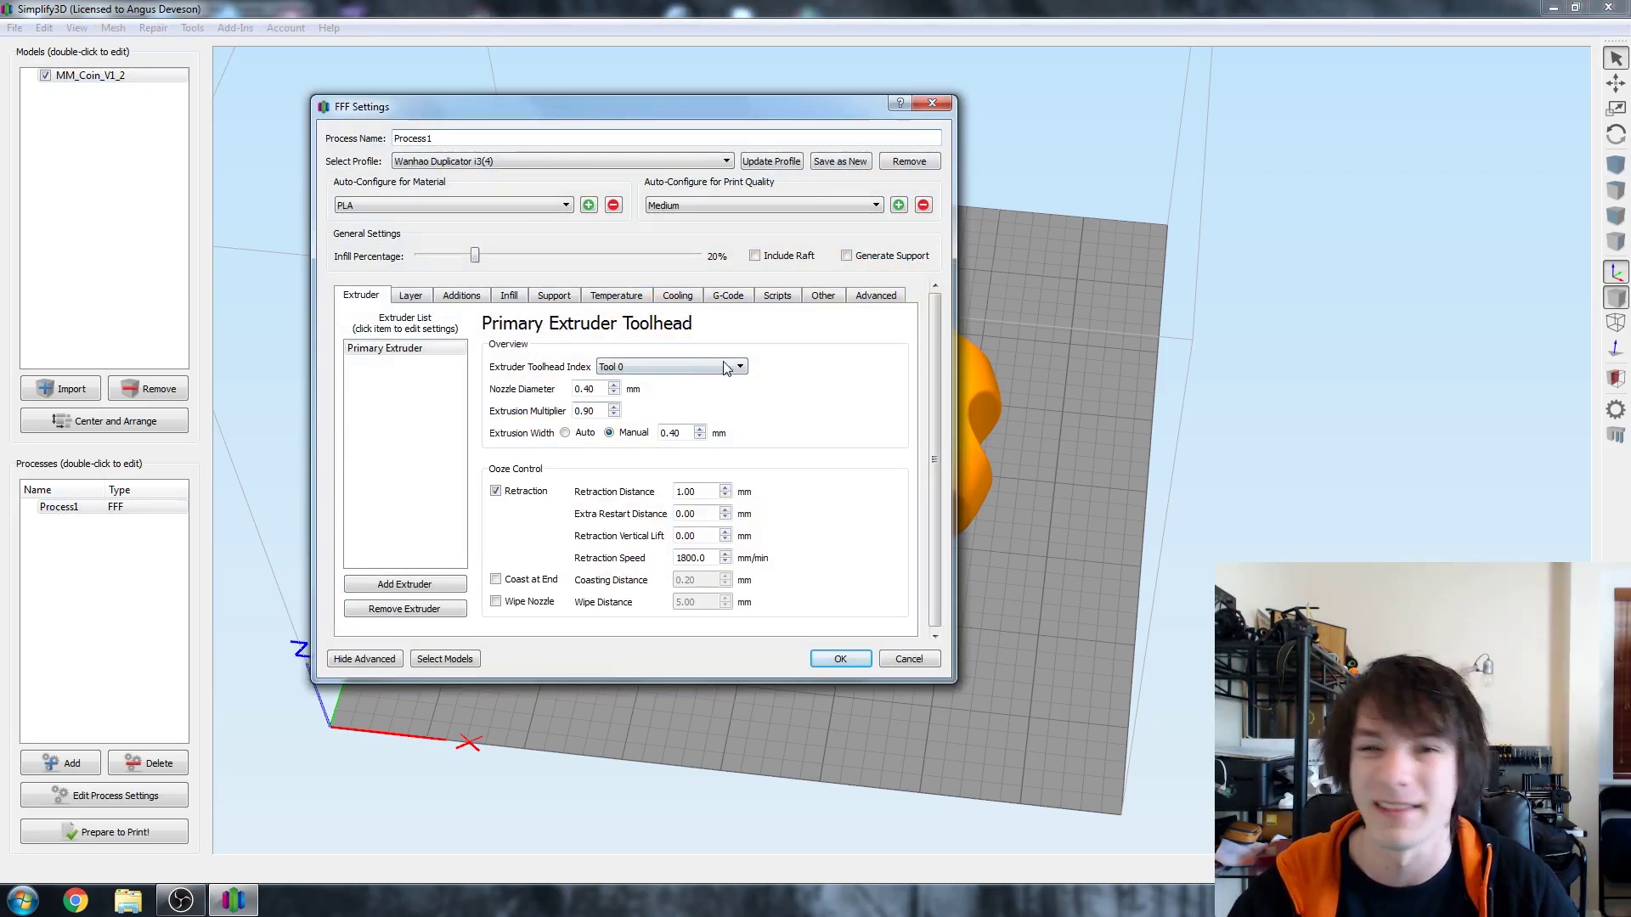
pyautogui.click(365, 659)
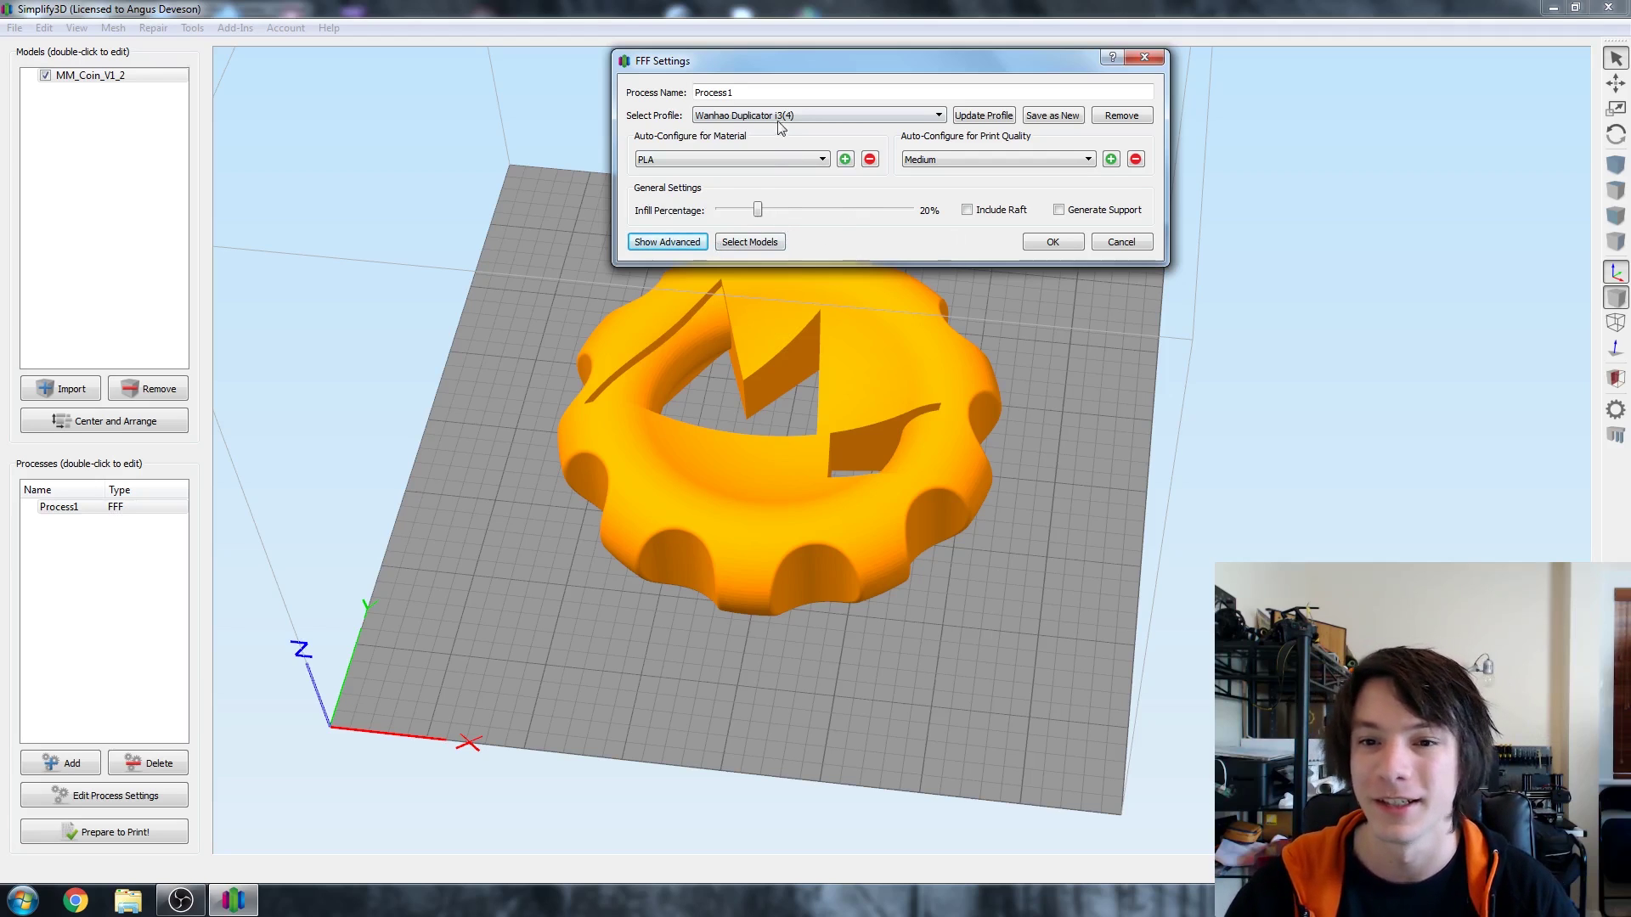
pyautogui.click(774, 163)
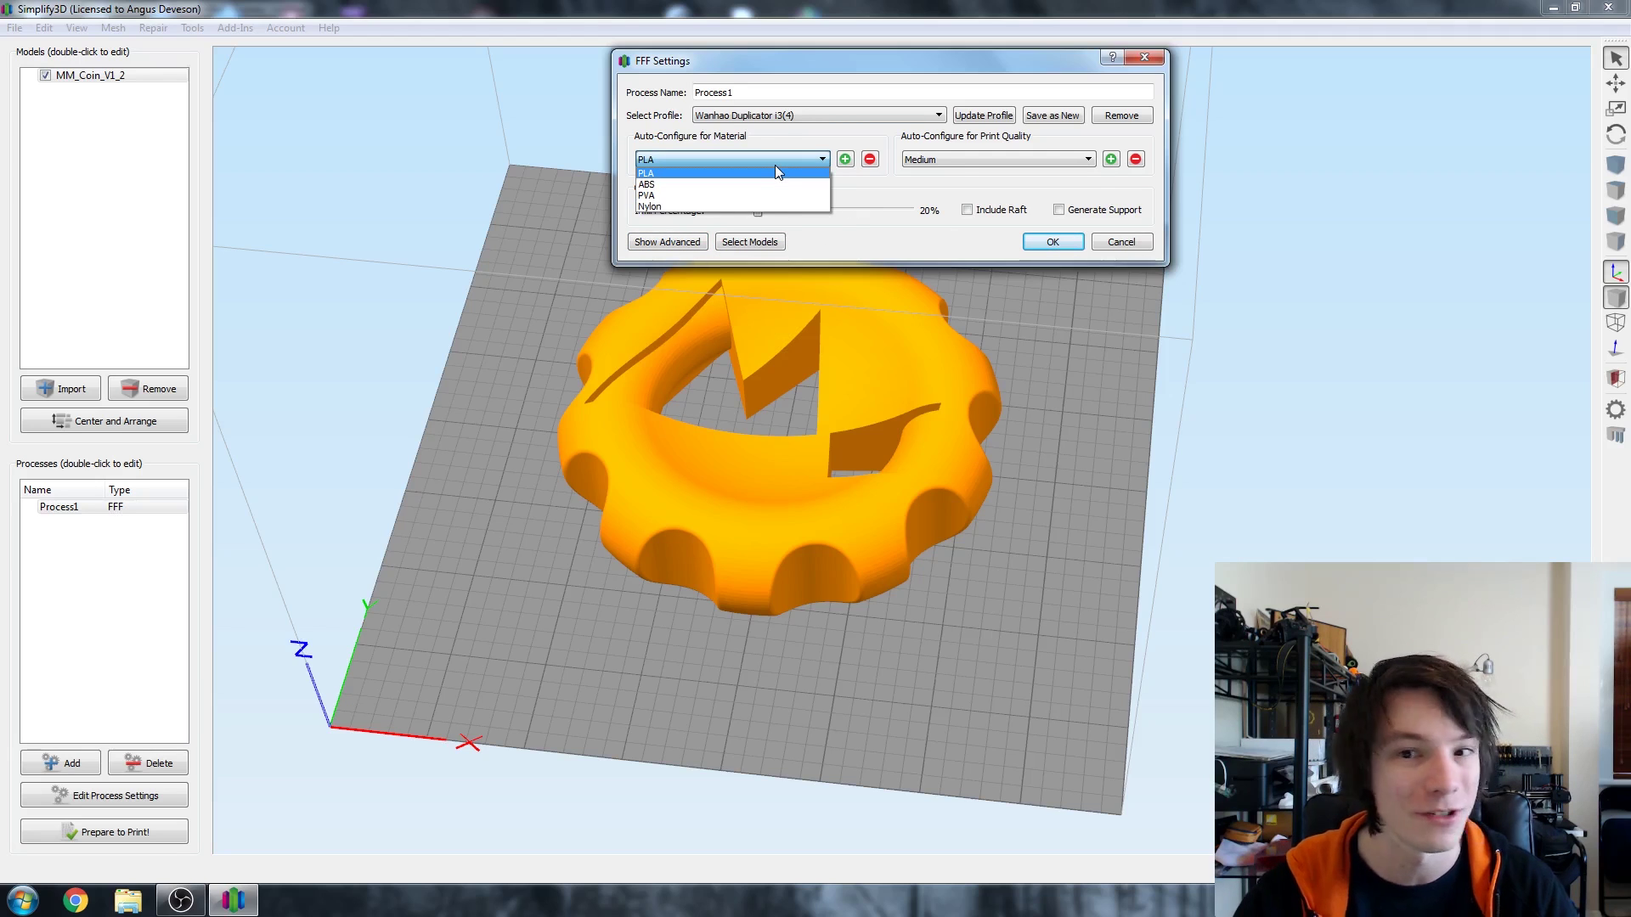
pyautogui.click(775, 165)
pyautogui.click(958, 160)
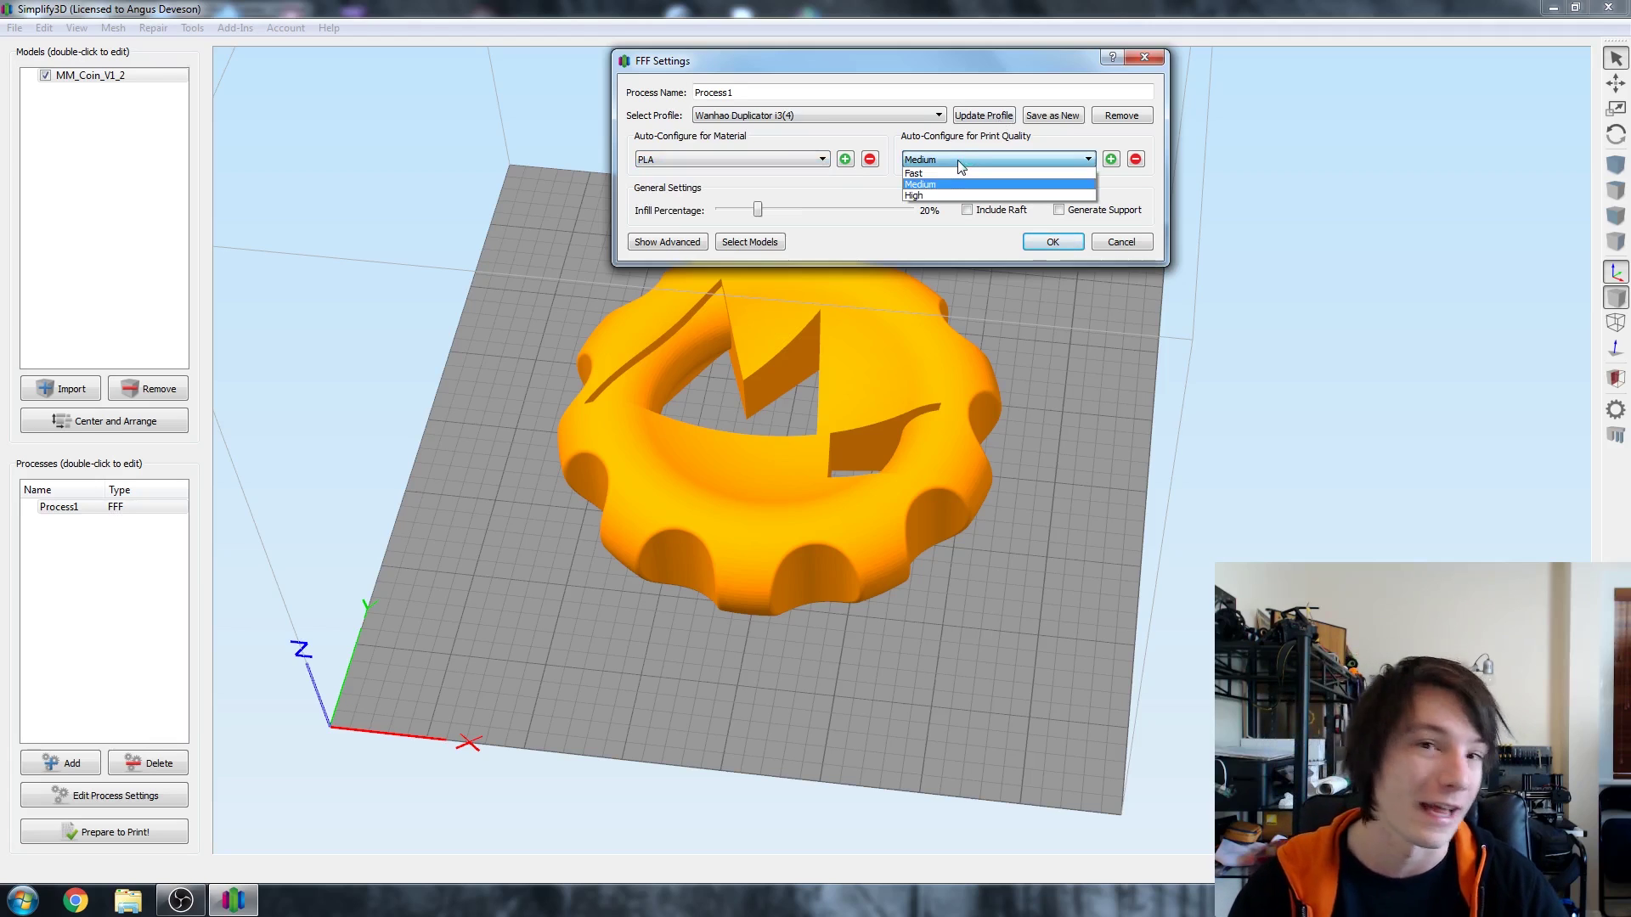
pyautogui.click(934, 138)
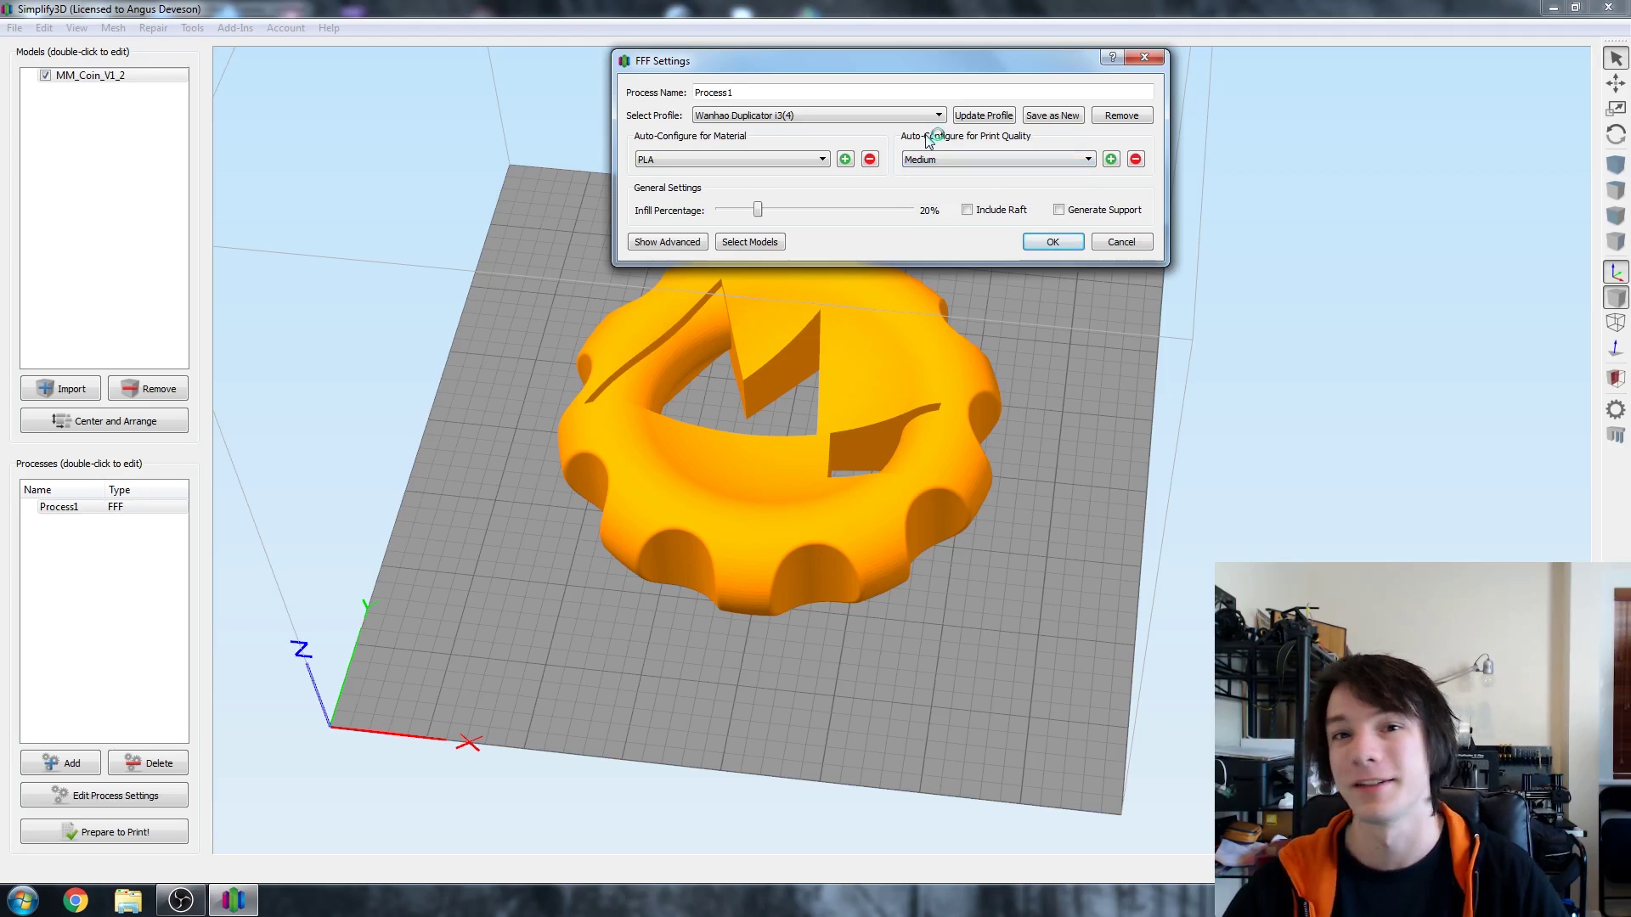
# - Show Process1's advanced settings and review the Layer and Additions tabs (skirt 1 layer, 4.00 mm offset)
pyautogui.click(668, 243)
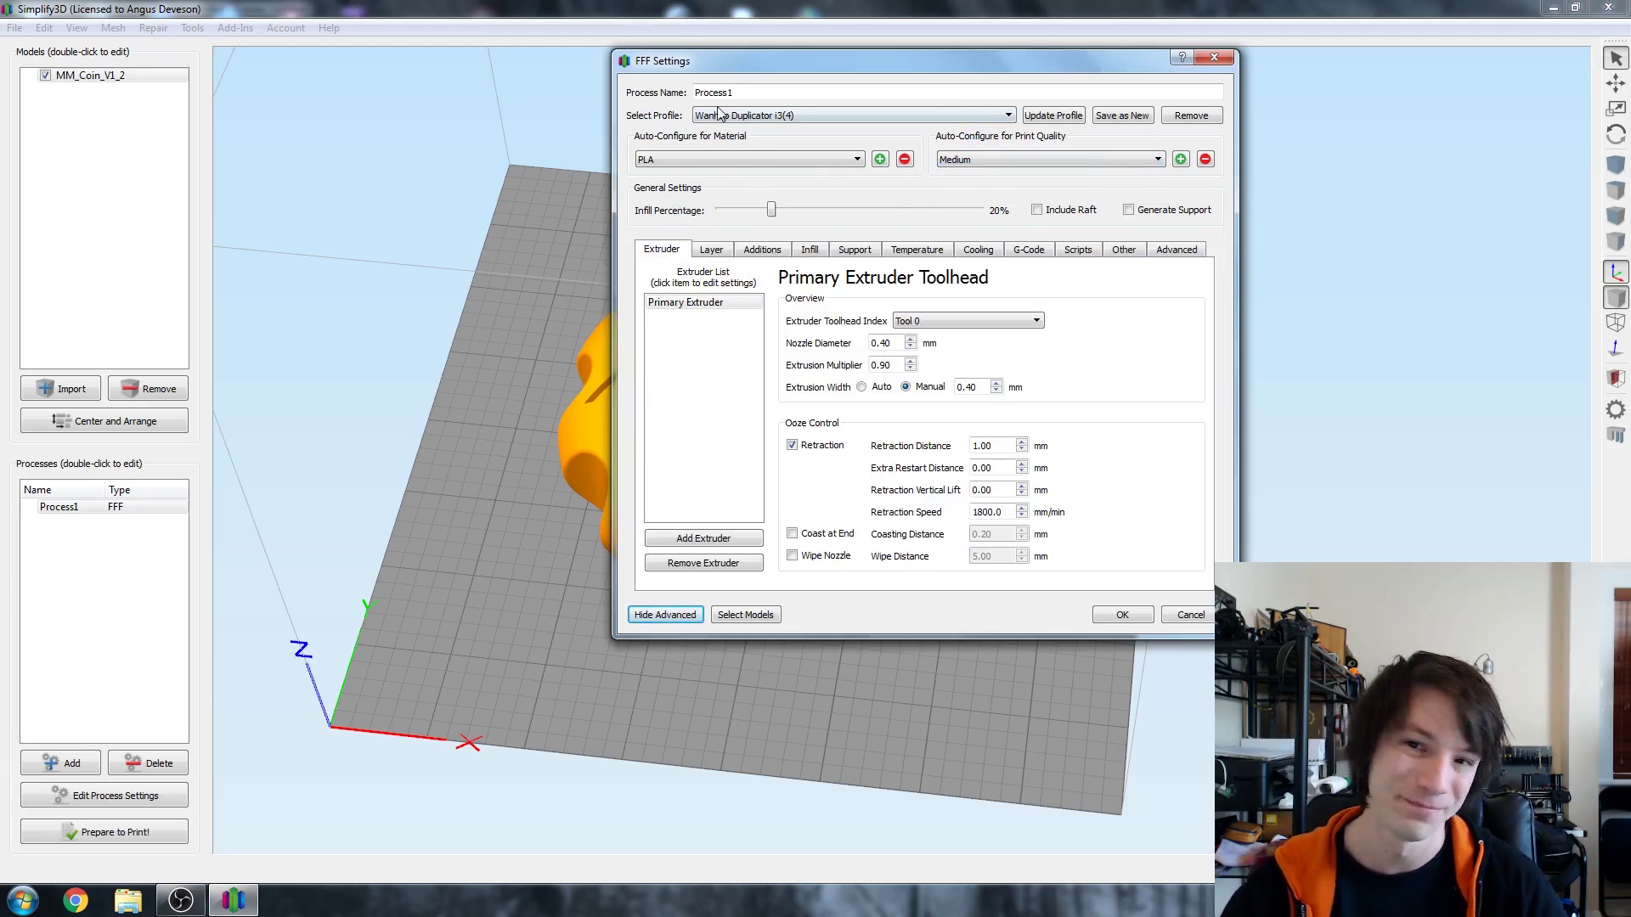
pyautogui.moveTo(739, 64); pyautogui.dragTo(340, 61)
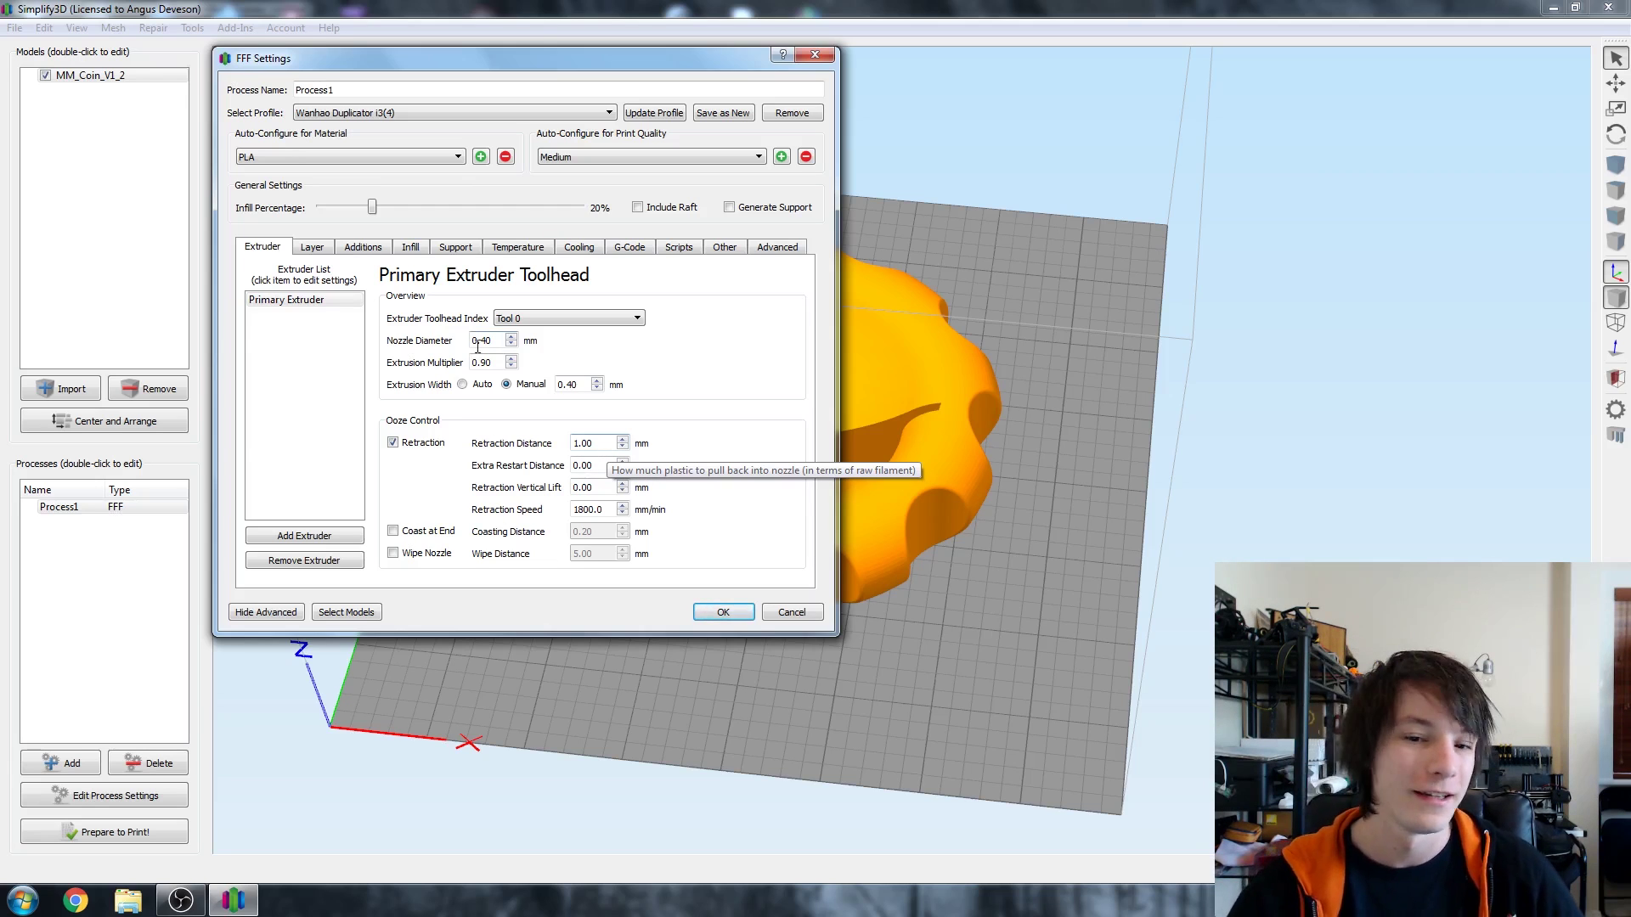
pyautogui.click(309, 248)
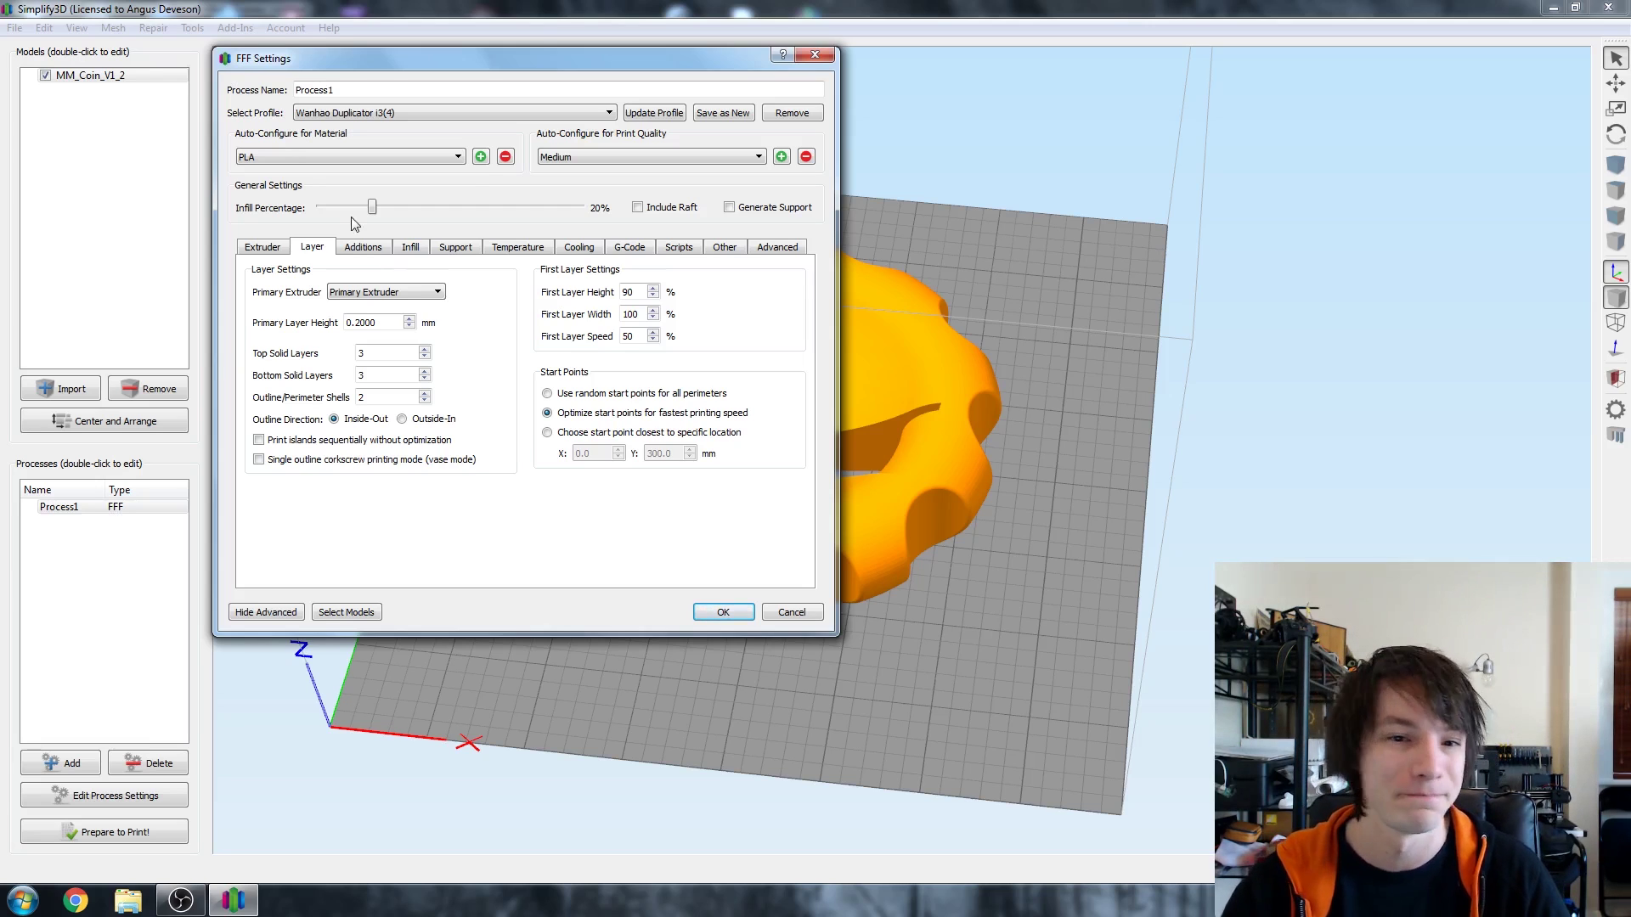
pyautogui.click(371, 252)
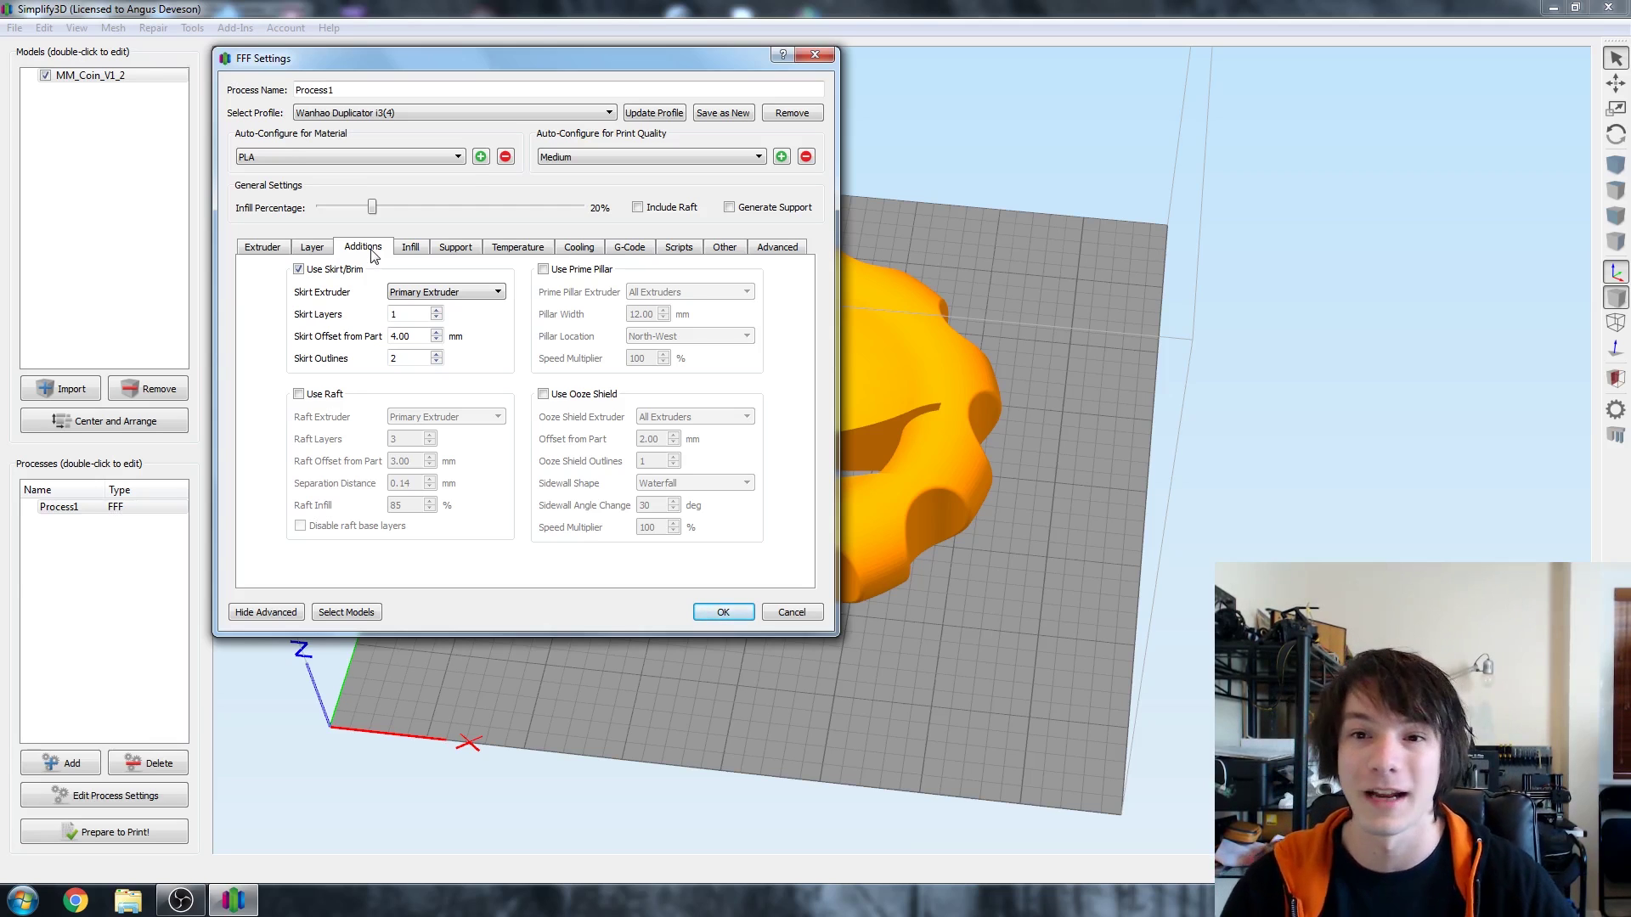
# - Review Process1's Infill, Support, Temperature, Cooling and G-Code tabs
pyautogui.click(416, 247)
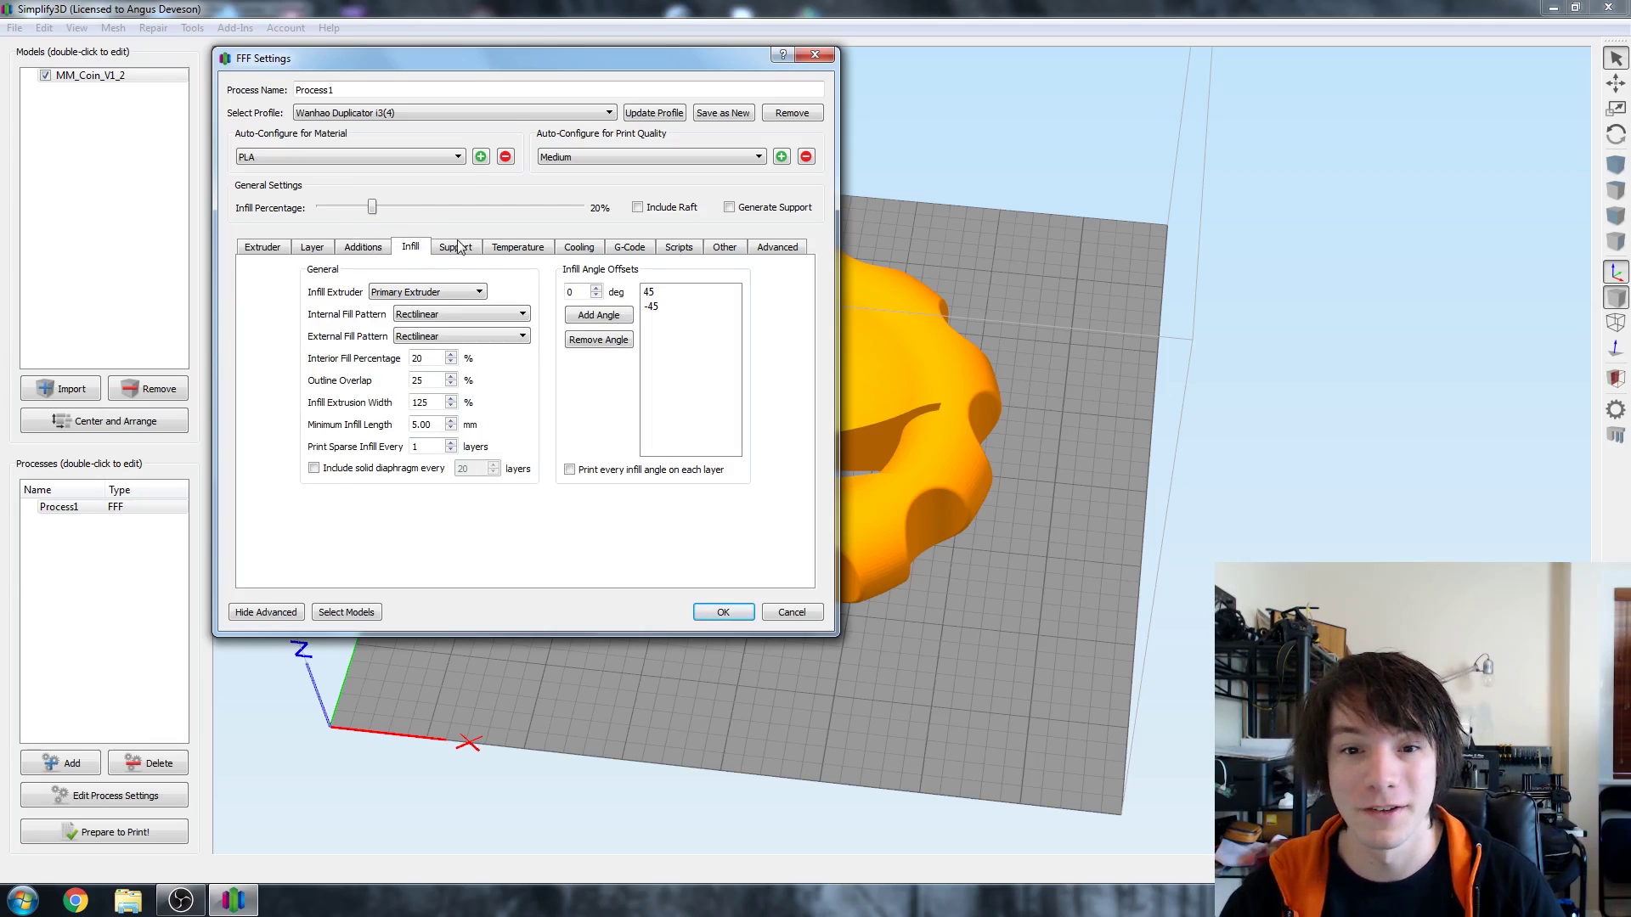
pyautogui.click(456, 248)
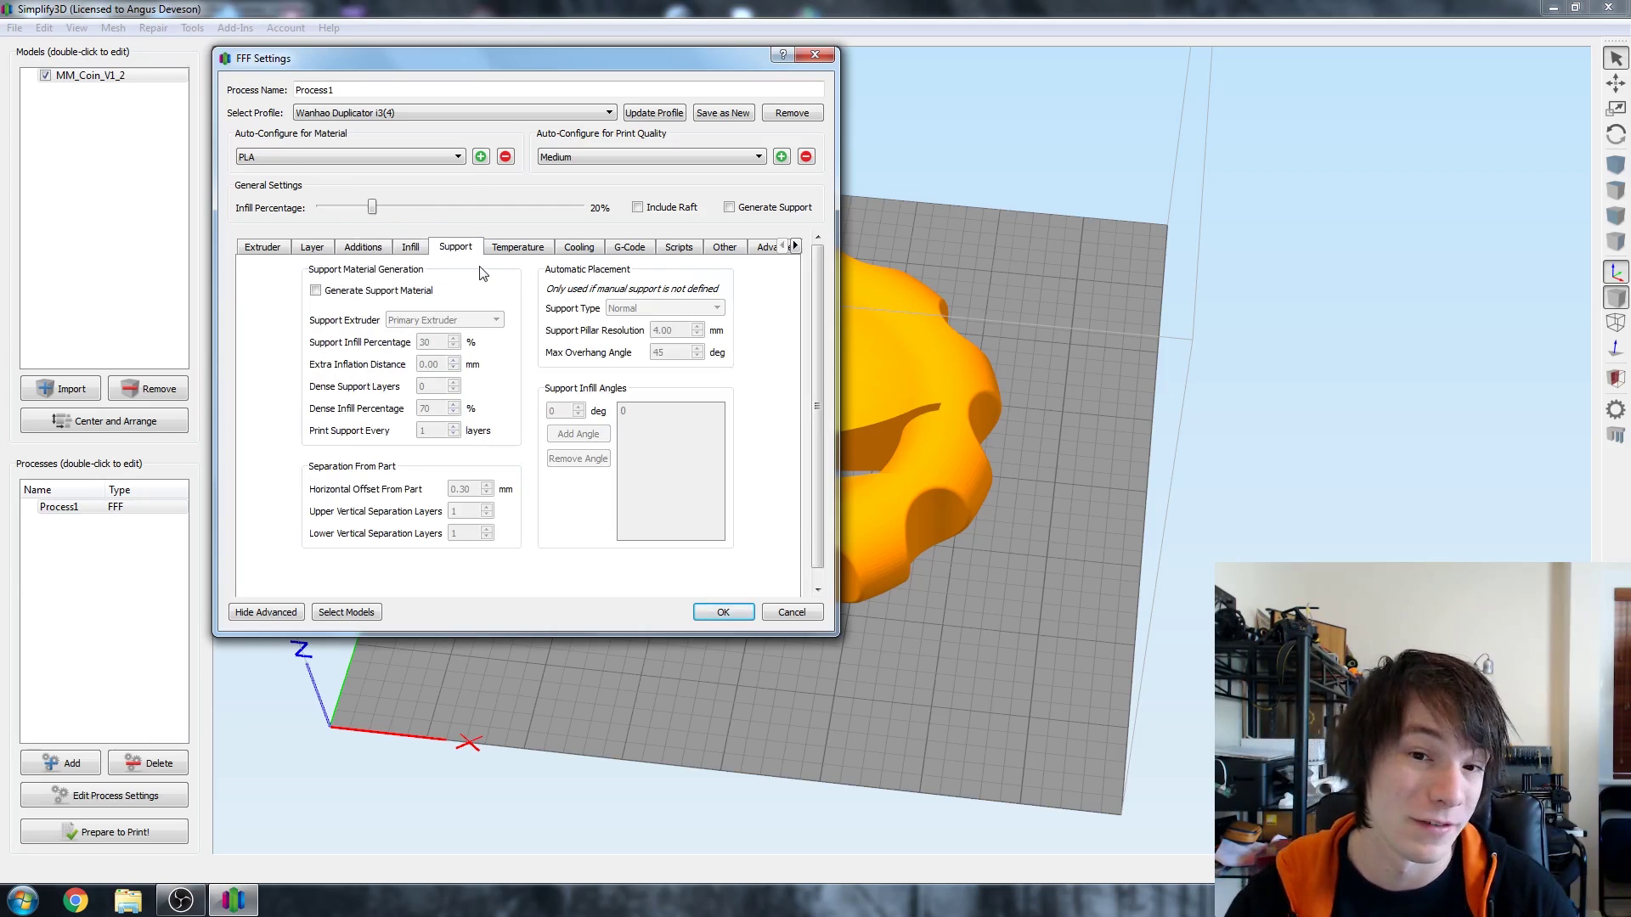
pyautogui.click(535, 250)
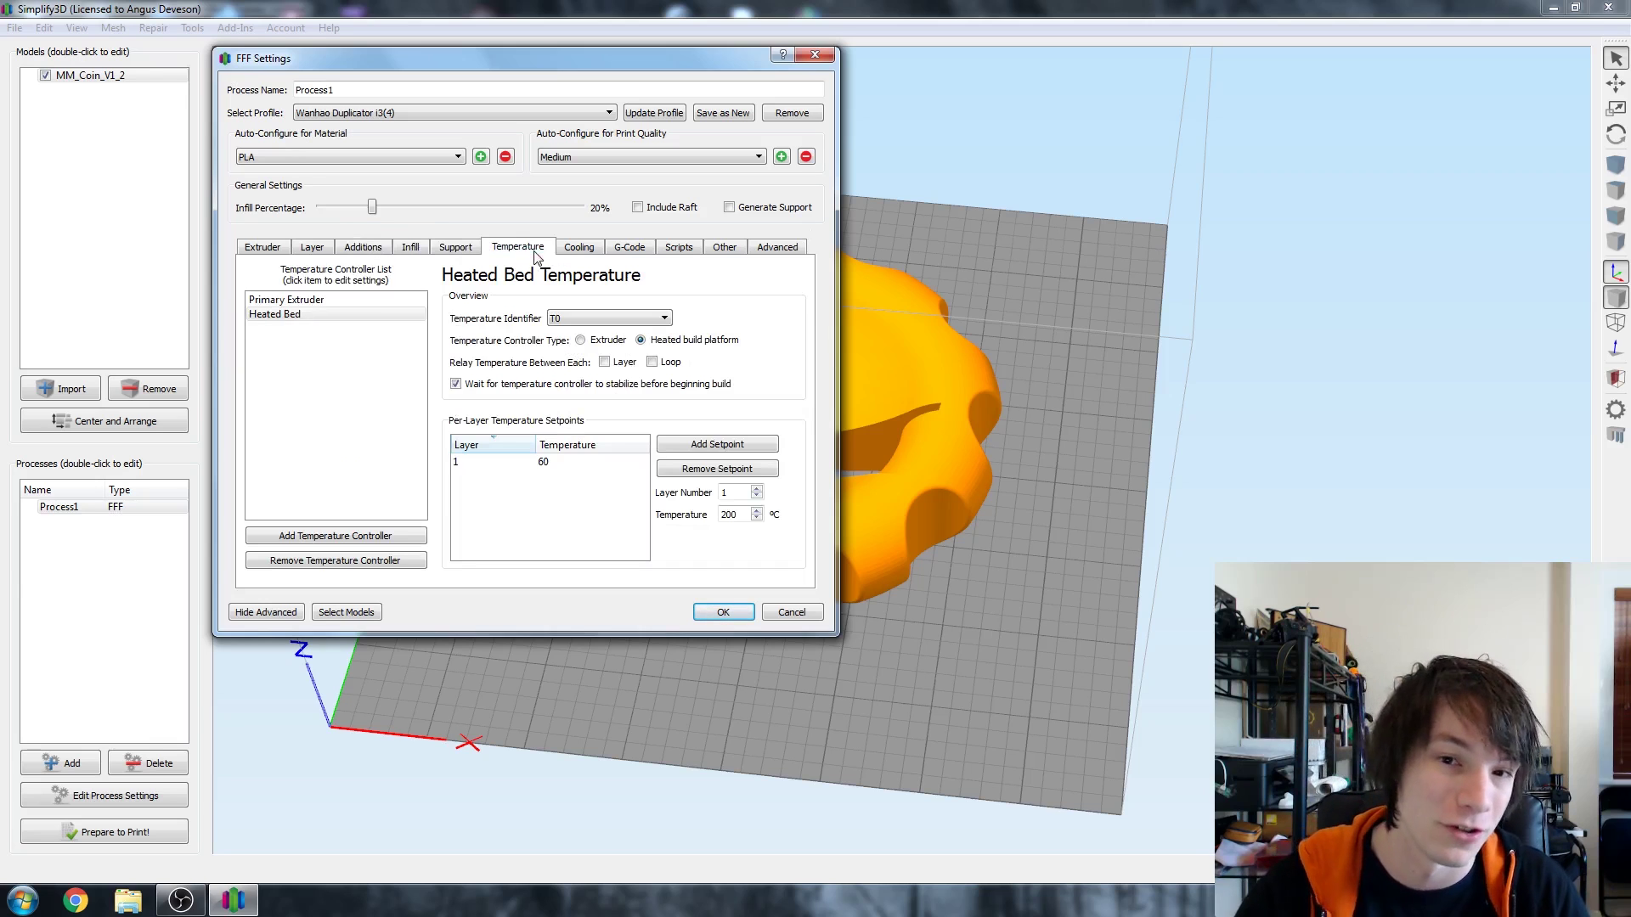
pyautogui.click(582, 250)
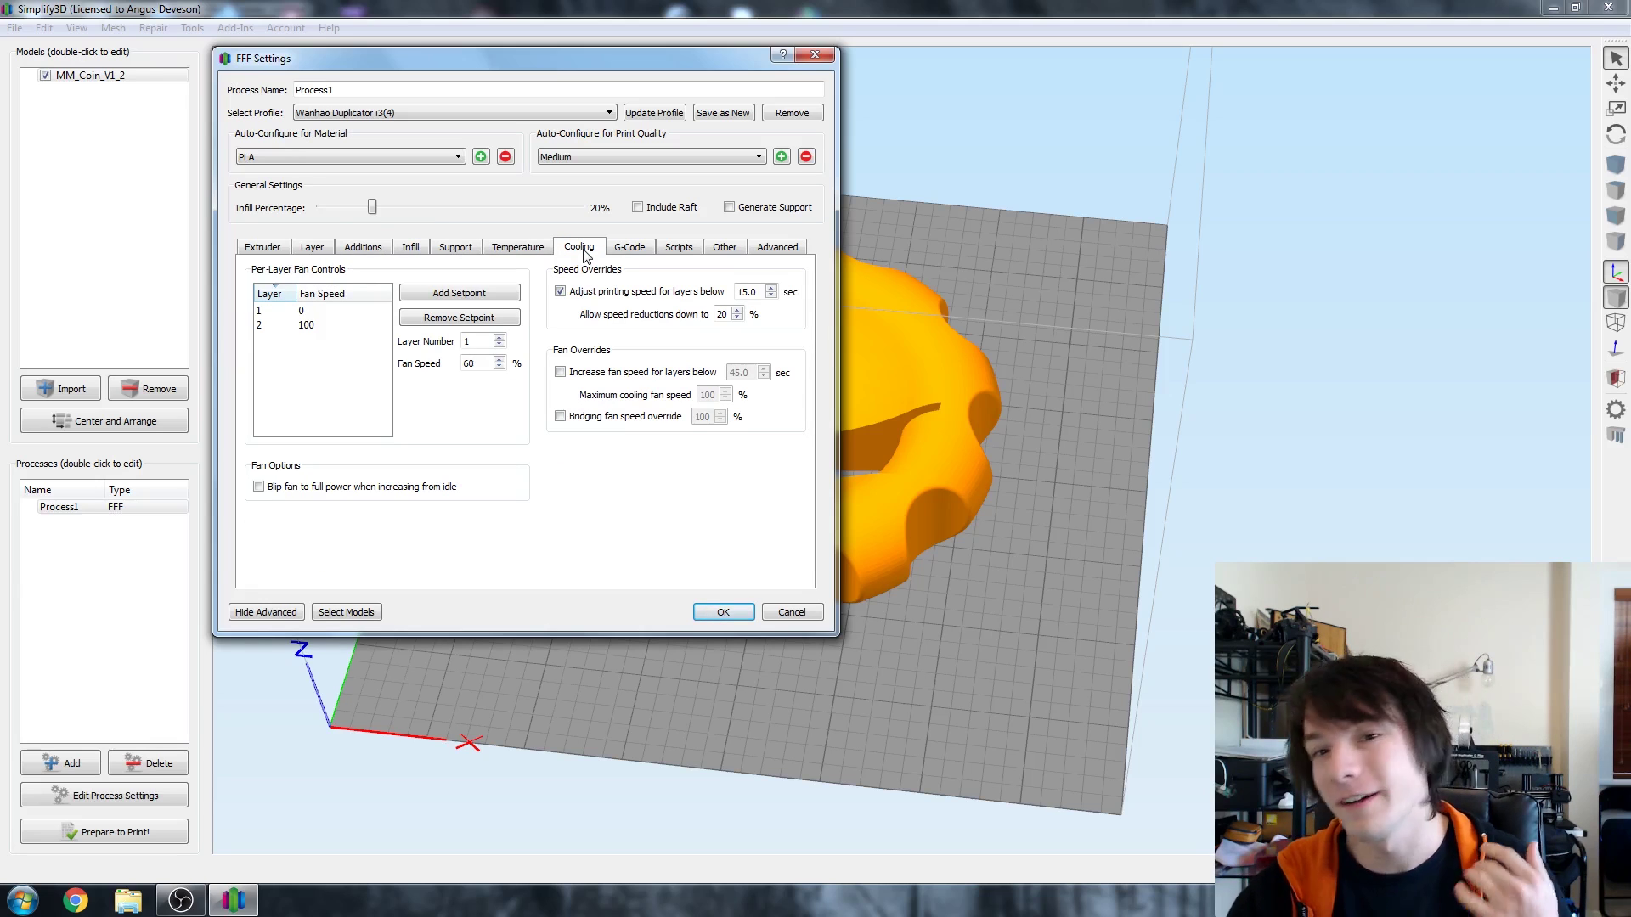
pyautogui.click(621, 253)
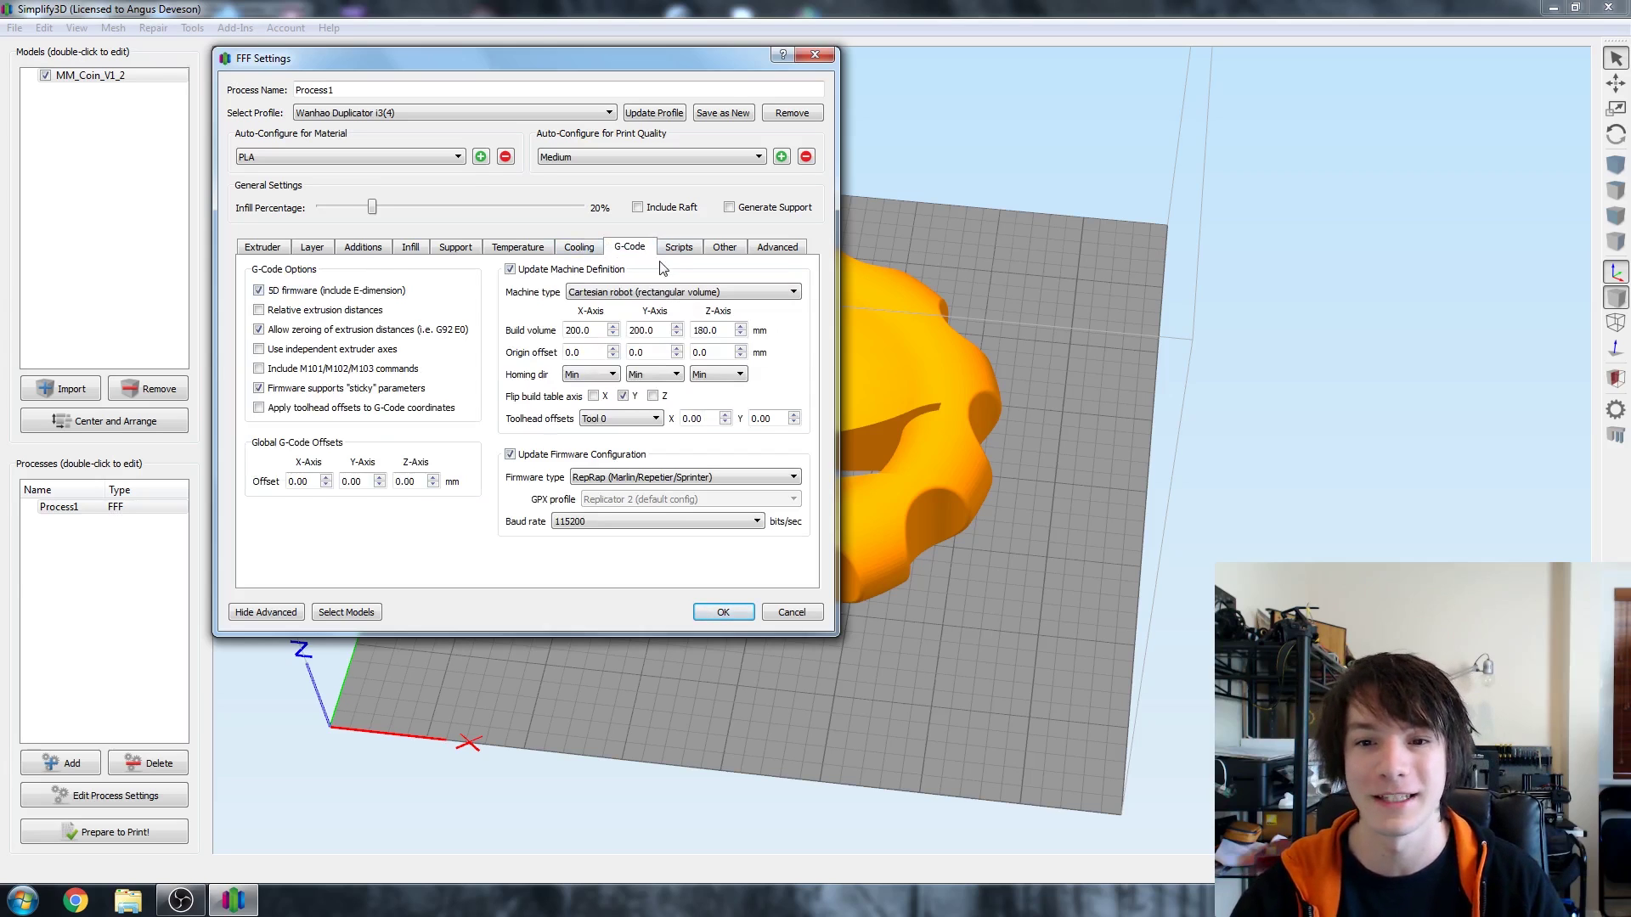
# - Inspect the Ending Script under Scripts, then the Other and Advanced tabs
pyautogui.click(692, 248)
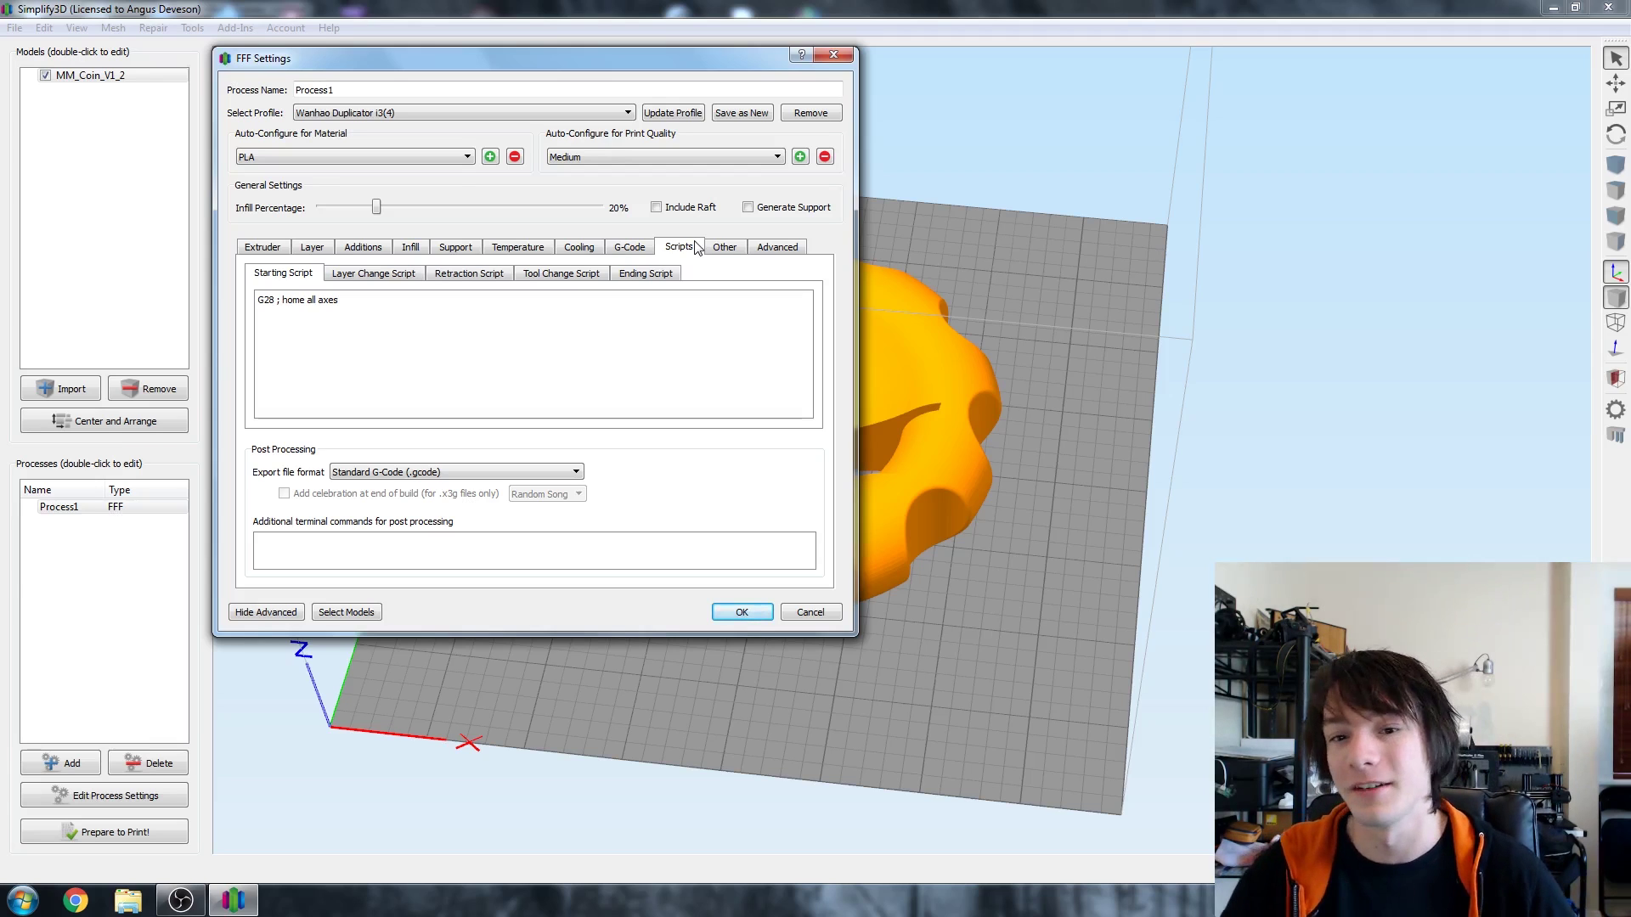
pyautogui.click(648, 280)
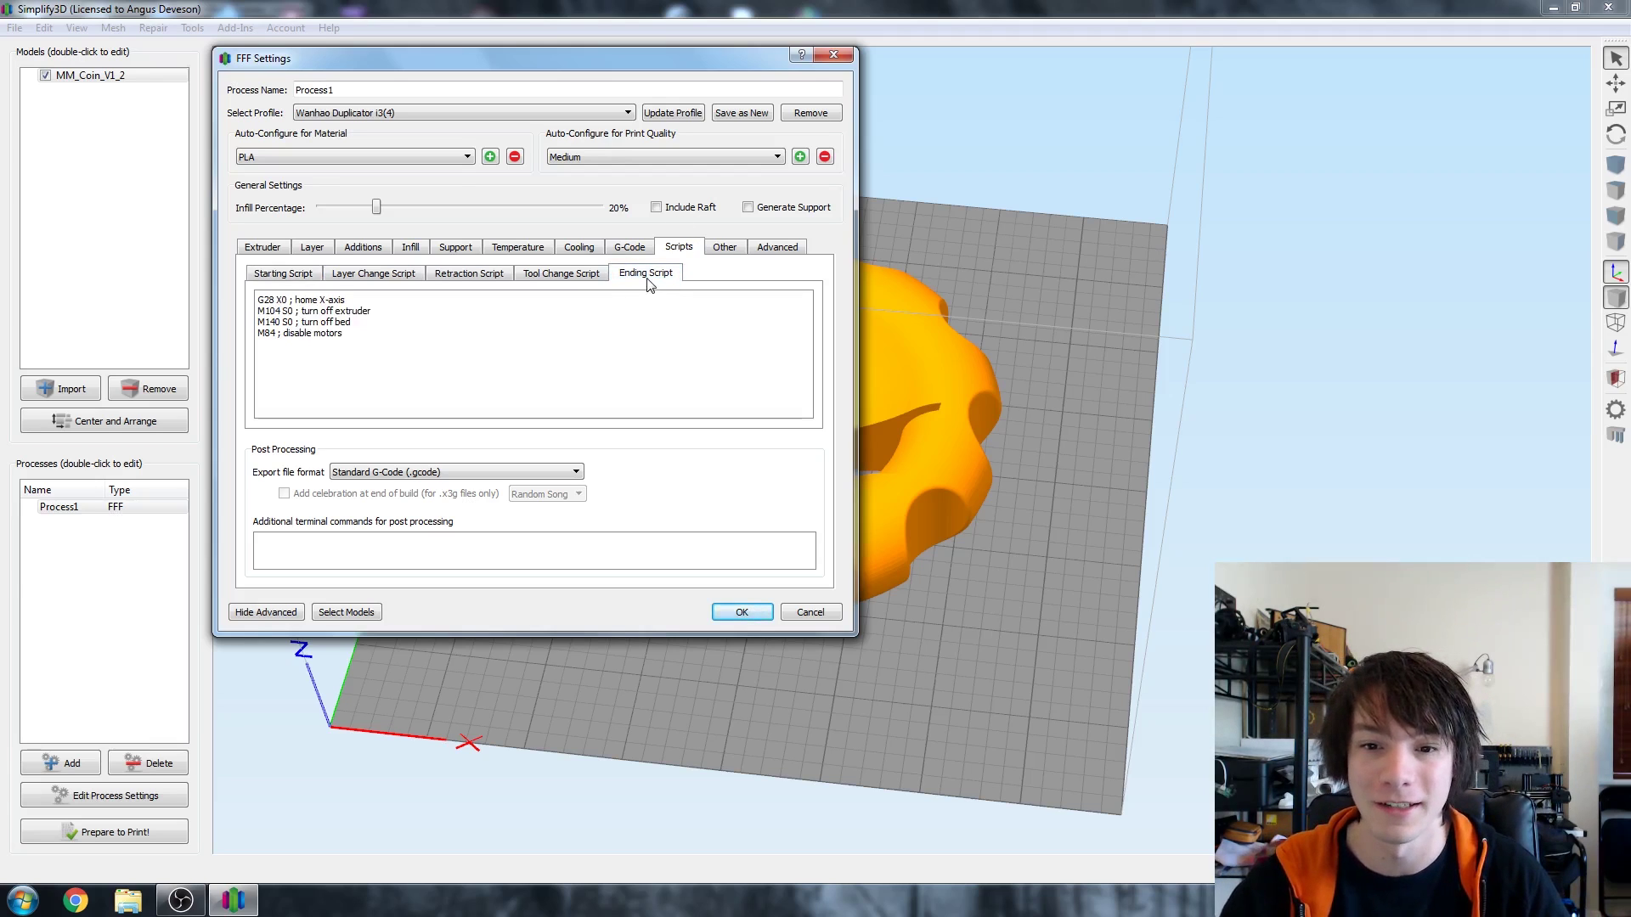
pyautogui.click(293, 312)
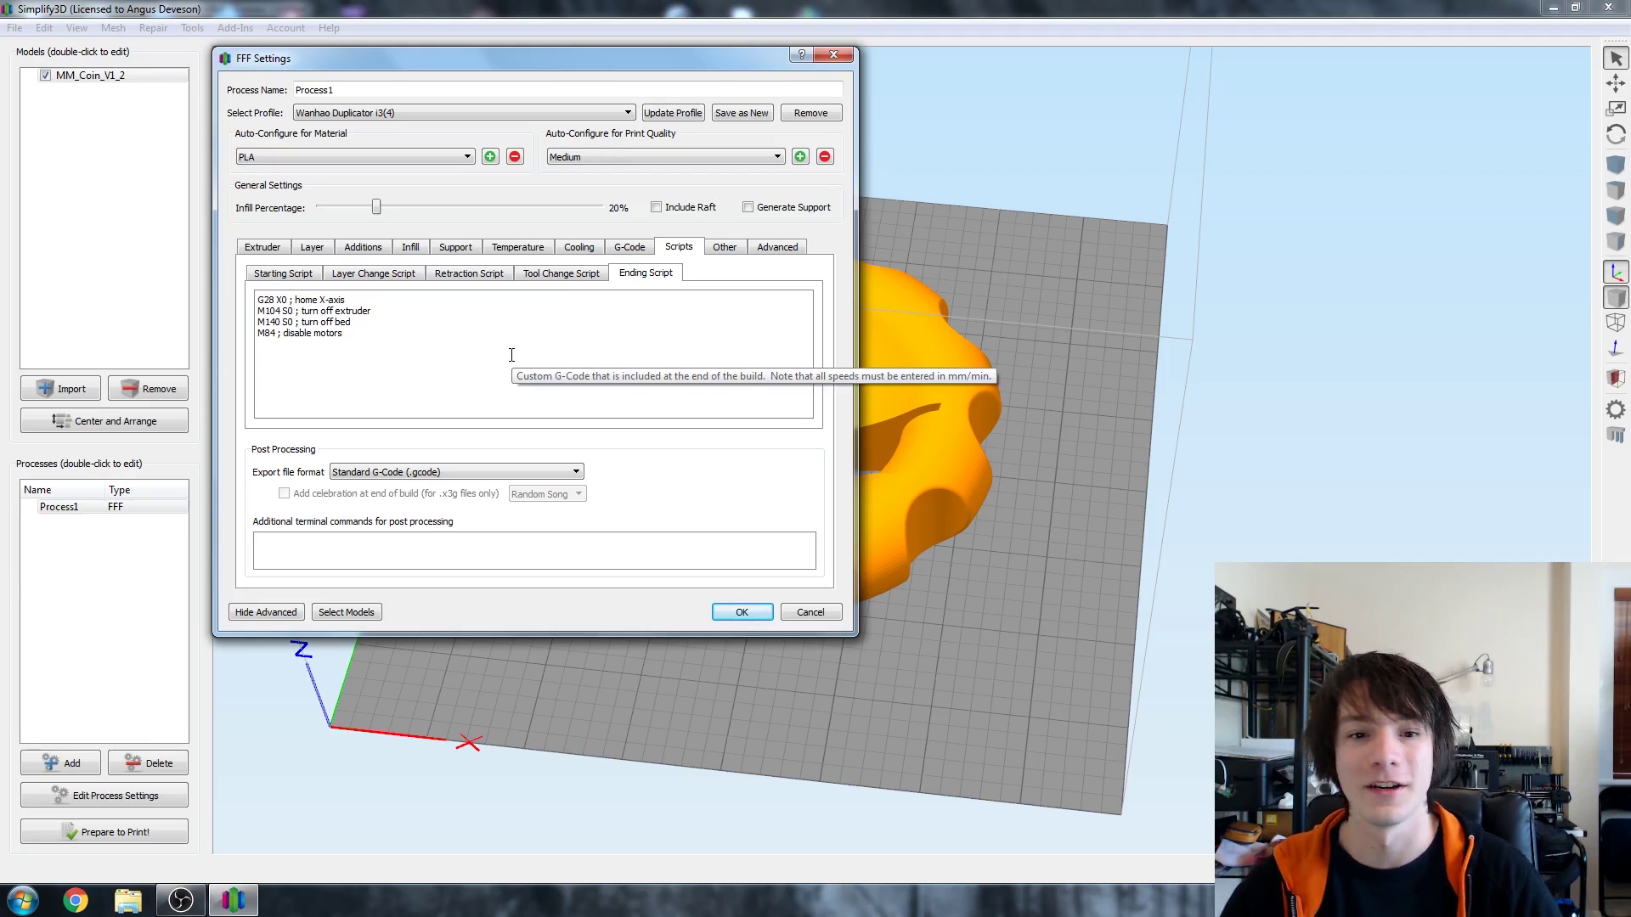
pyautogui.click(724, 246)
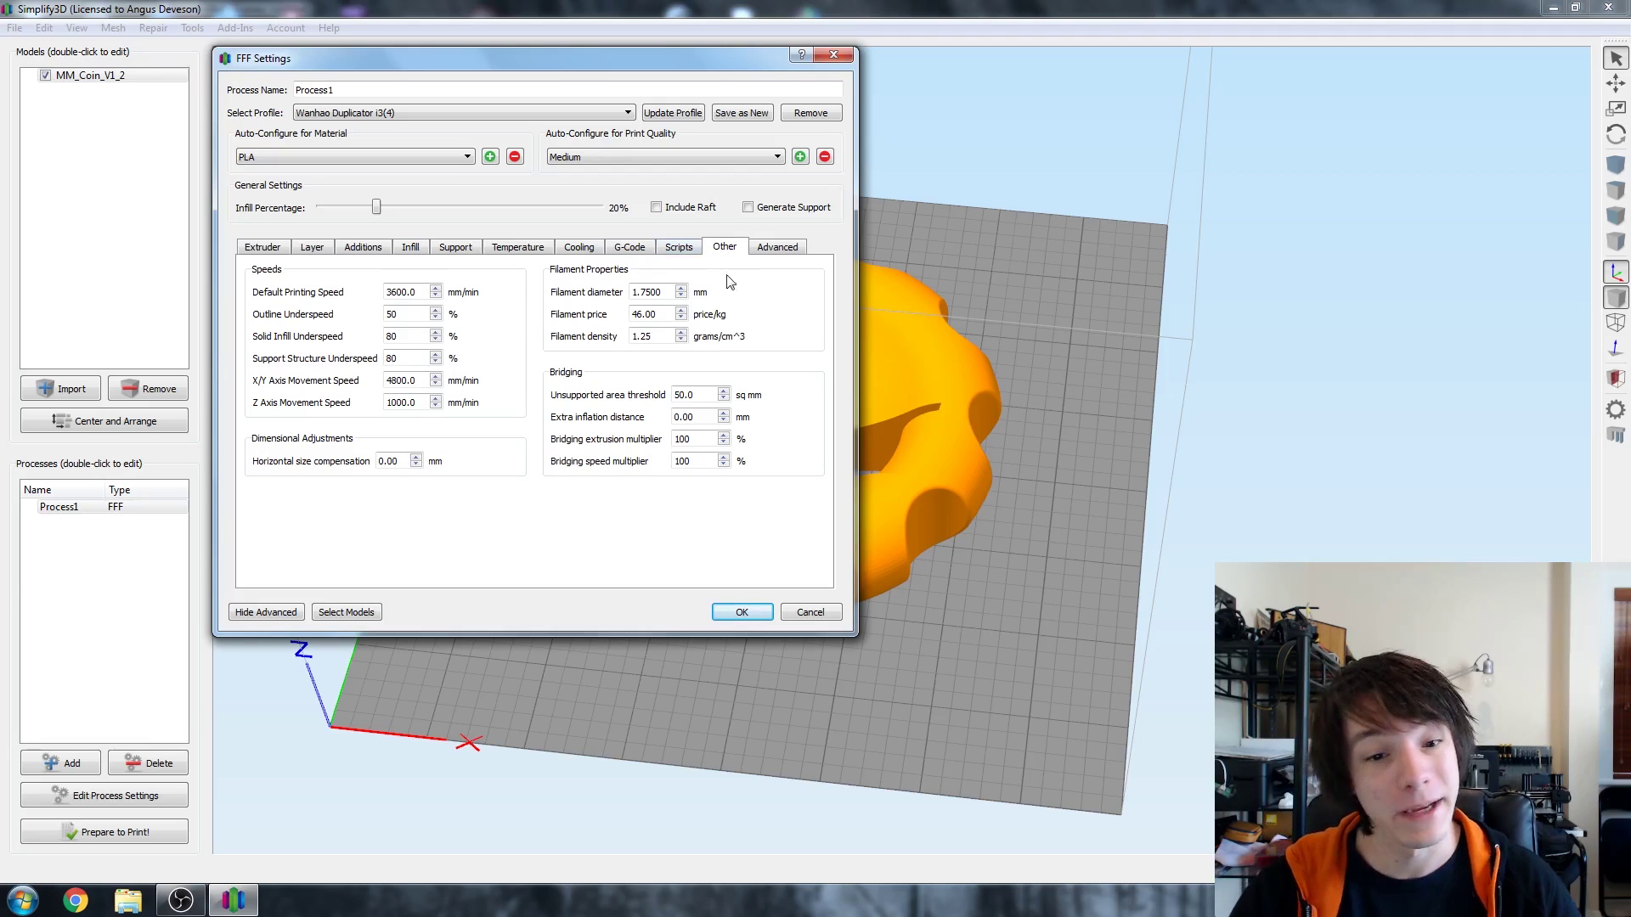
pyautogui.click(770, 249)
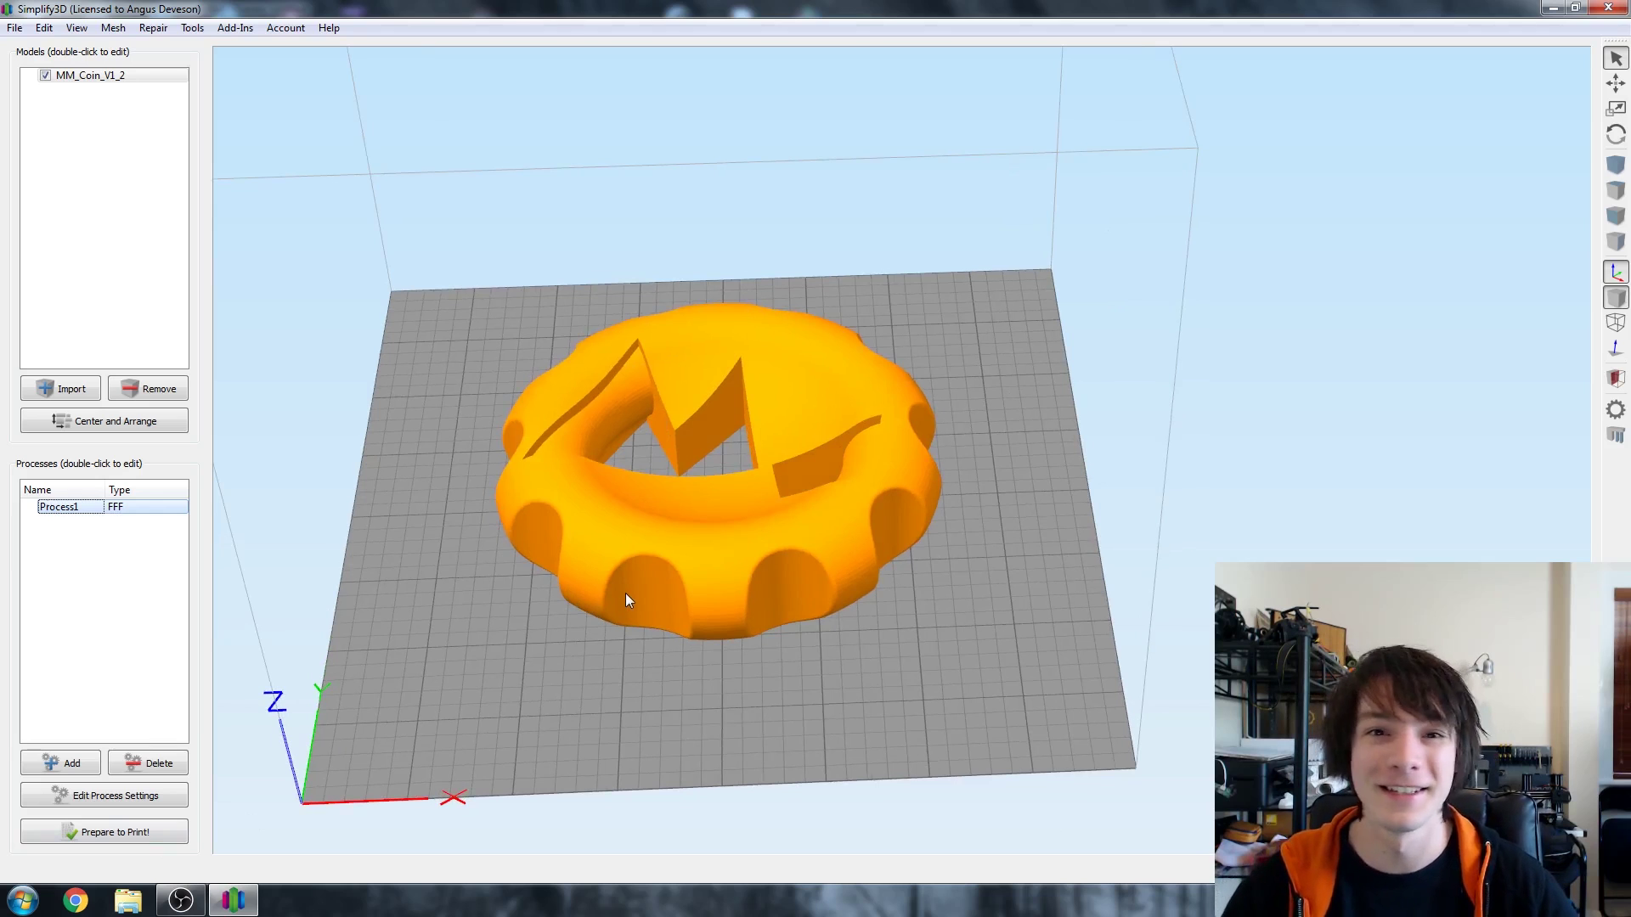
# - Slice the coin (about 4 h 4 min, 70.27 g) and preview toolpaths down to the infill
pyautogui.click(114, 832)
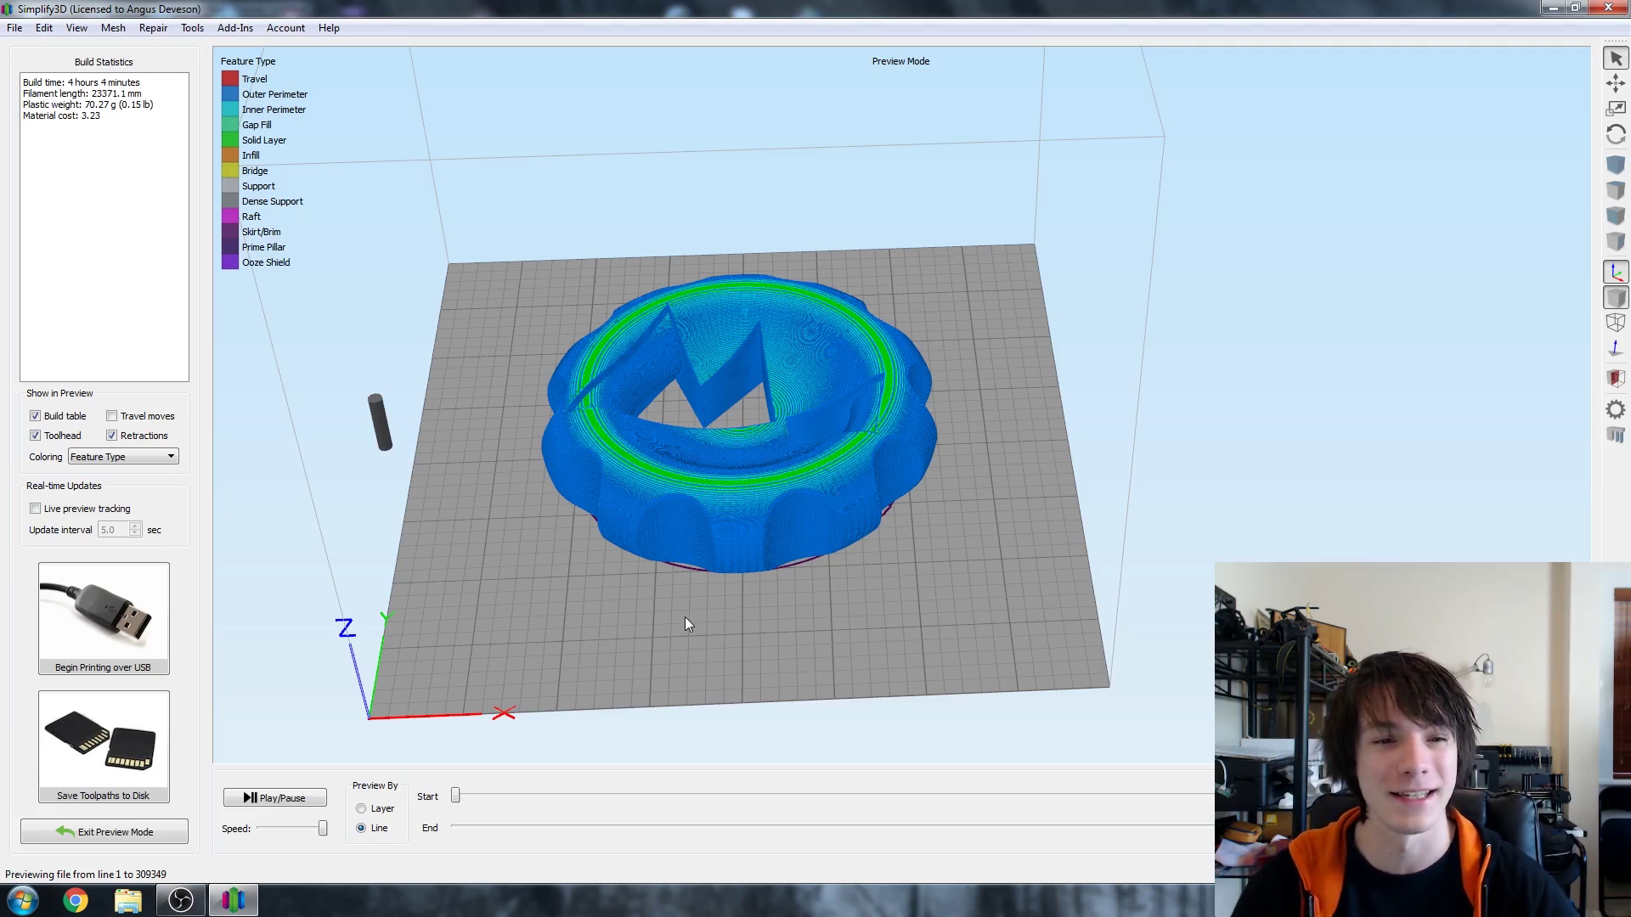
pyautogui.moveTo(685, 616); pyautogui.dragTo(840, 512)
pyautogui.scroll(3, 838, 481)
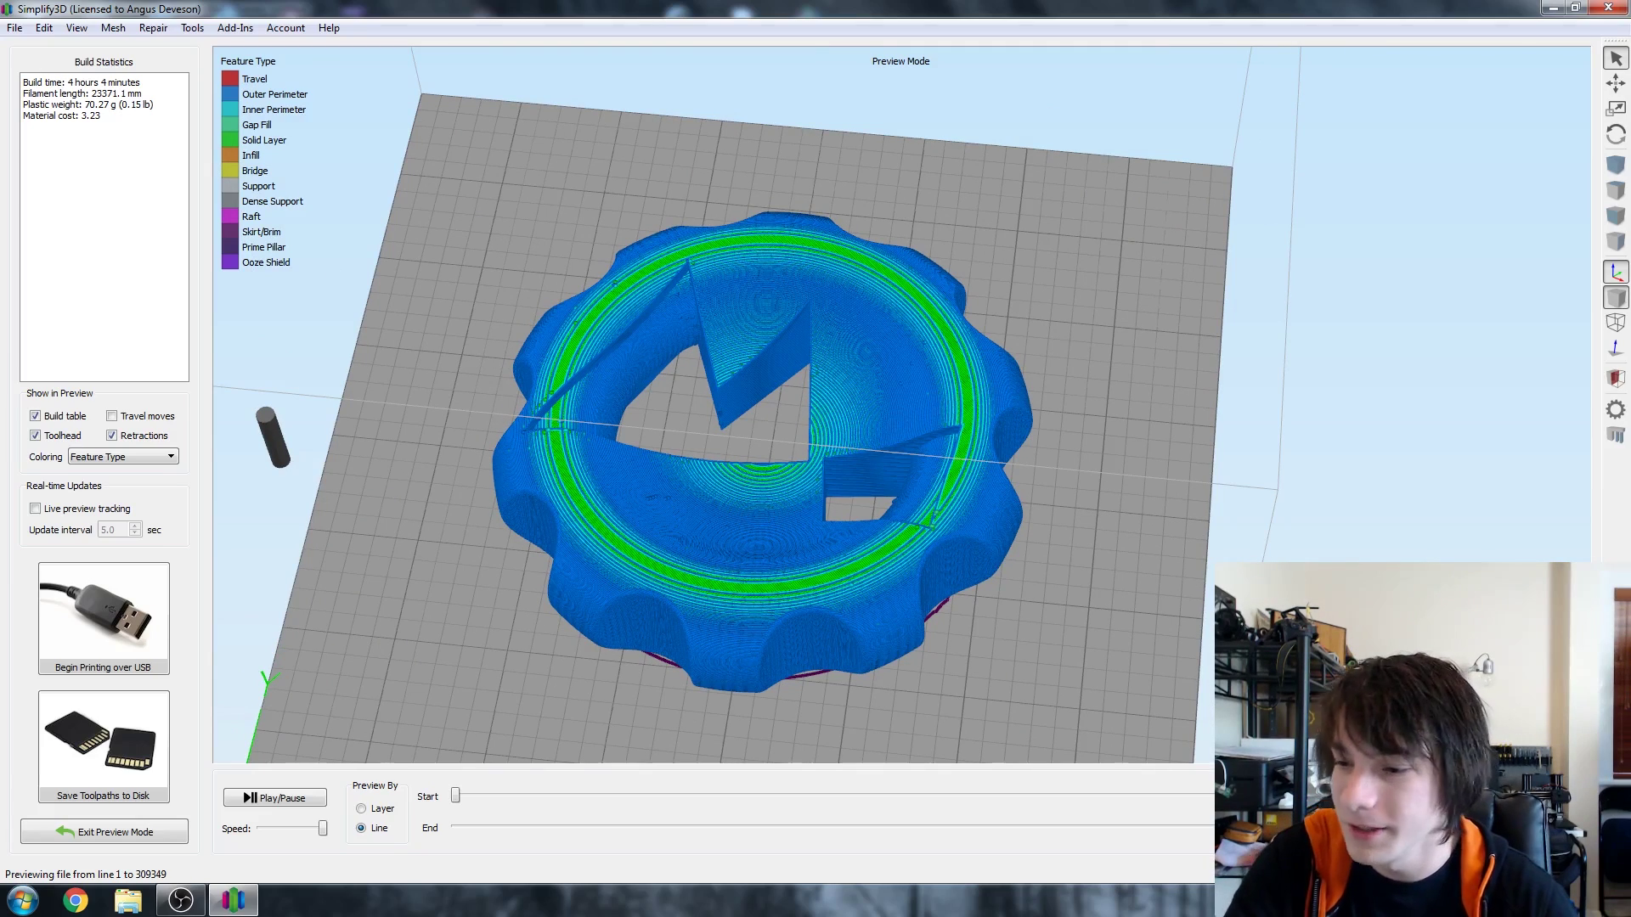
pyautogui.moveTo(1484, 829); pyautogui.dragTo(834, 751)
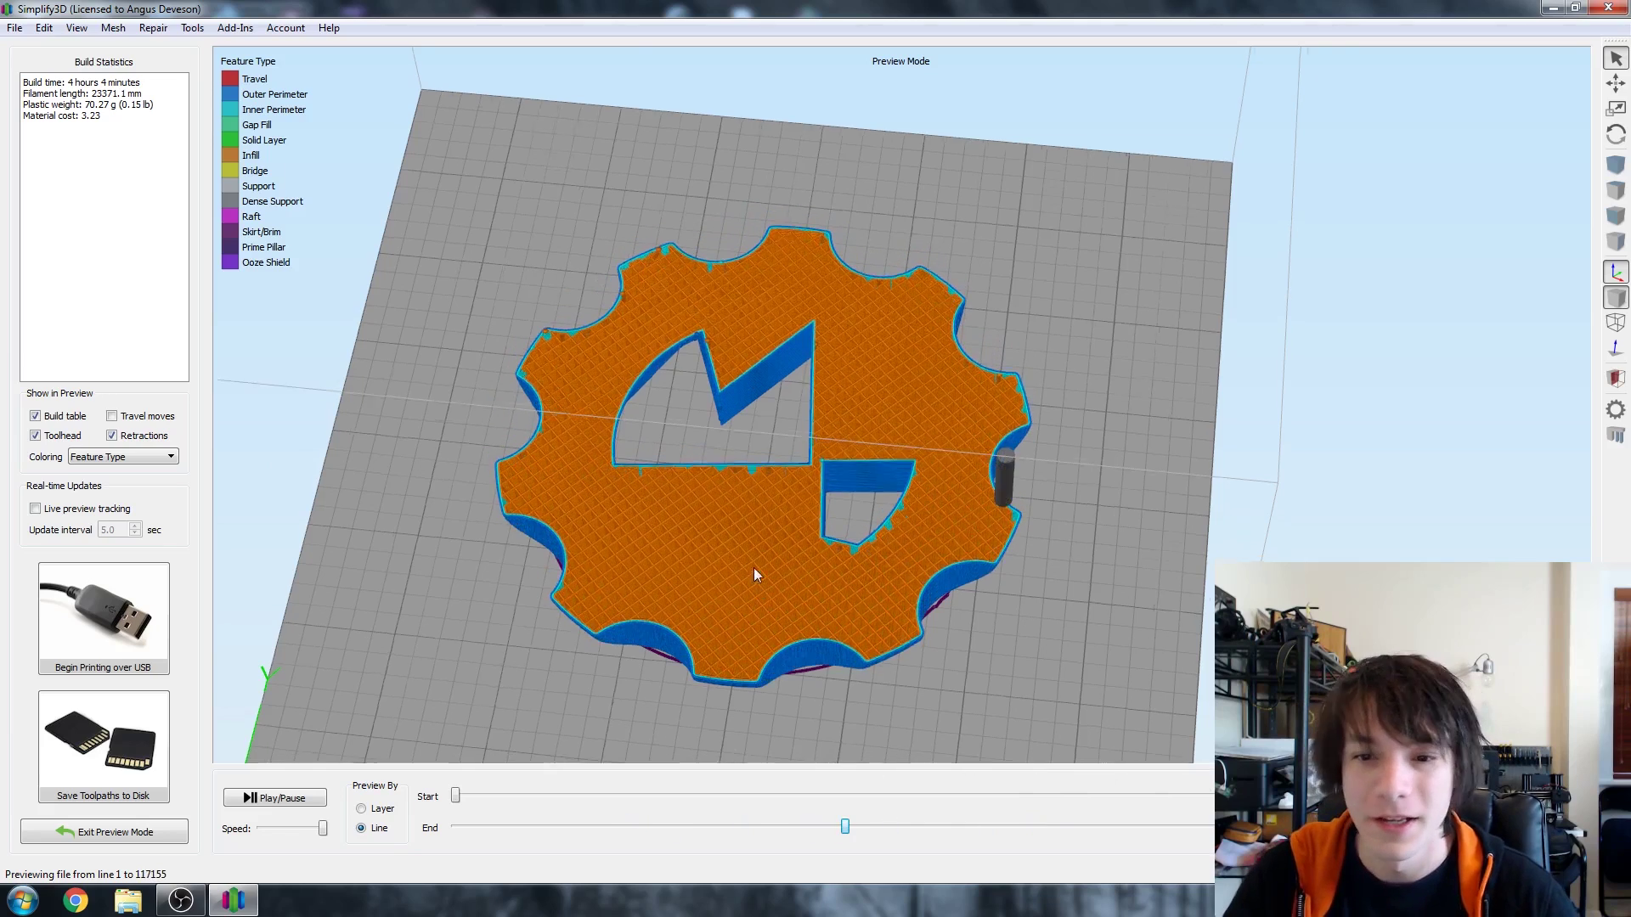
pyautogui.moveTo(763, 551); pyautogui.dragTo(778, 478)
pyautogui.click(85, 832)
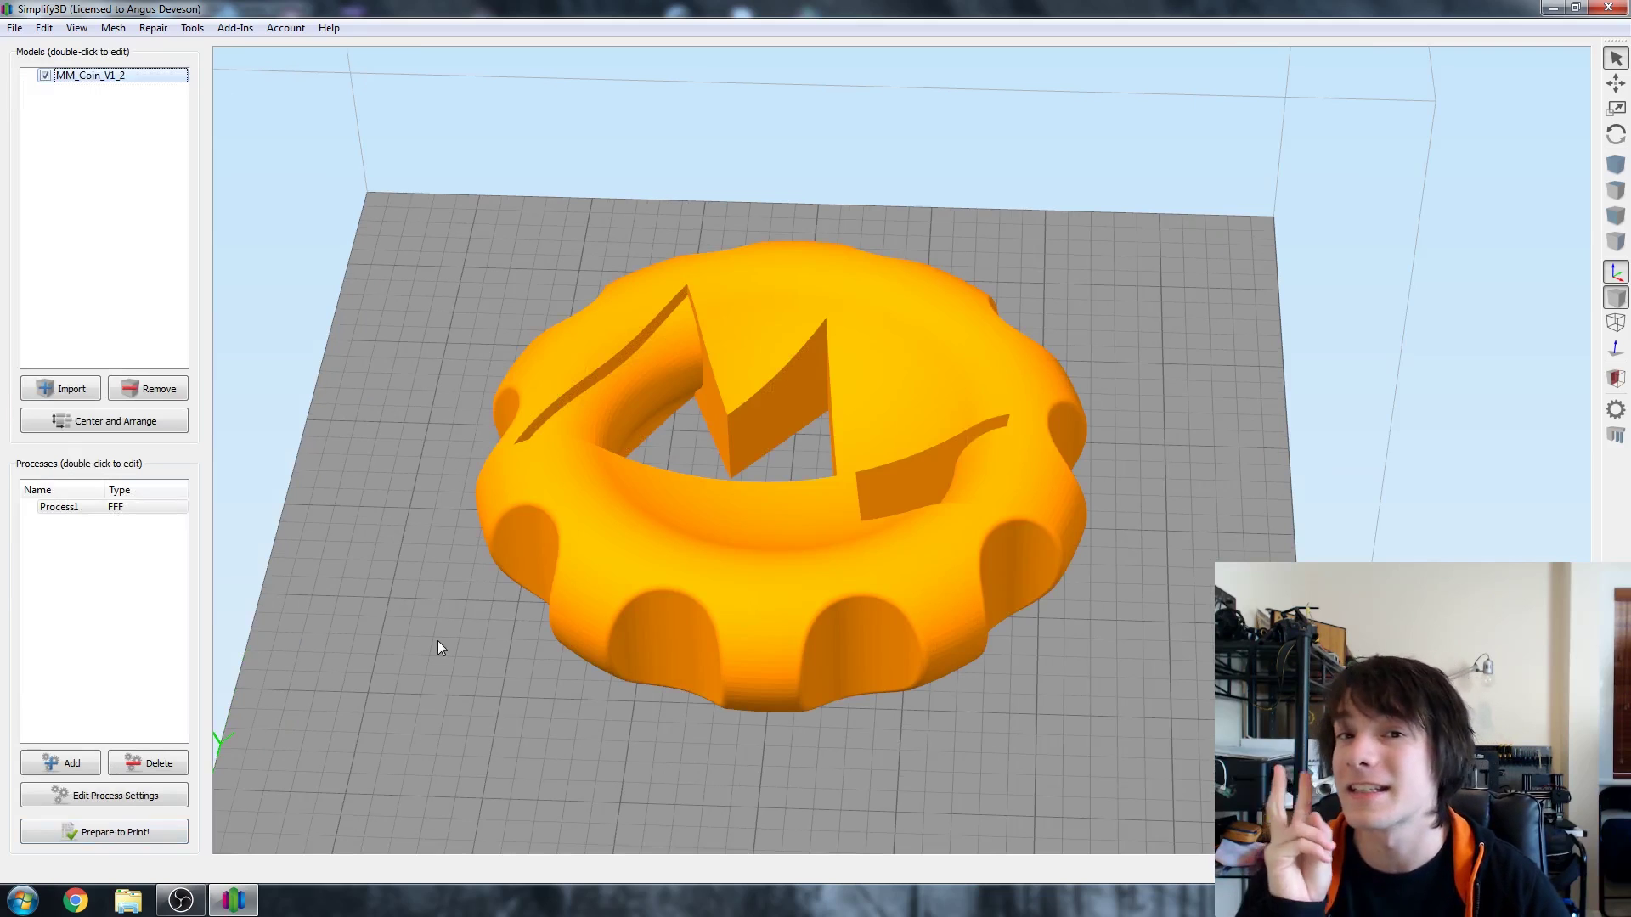
# - Copy and paste Process1 to create the duplicate process Process1(1)
pyautogui.click(69, 508)
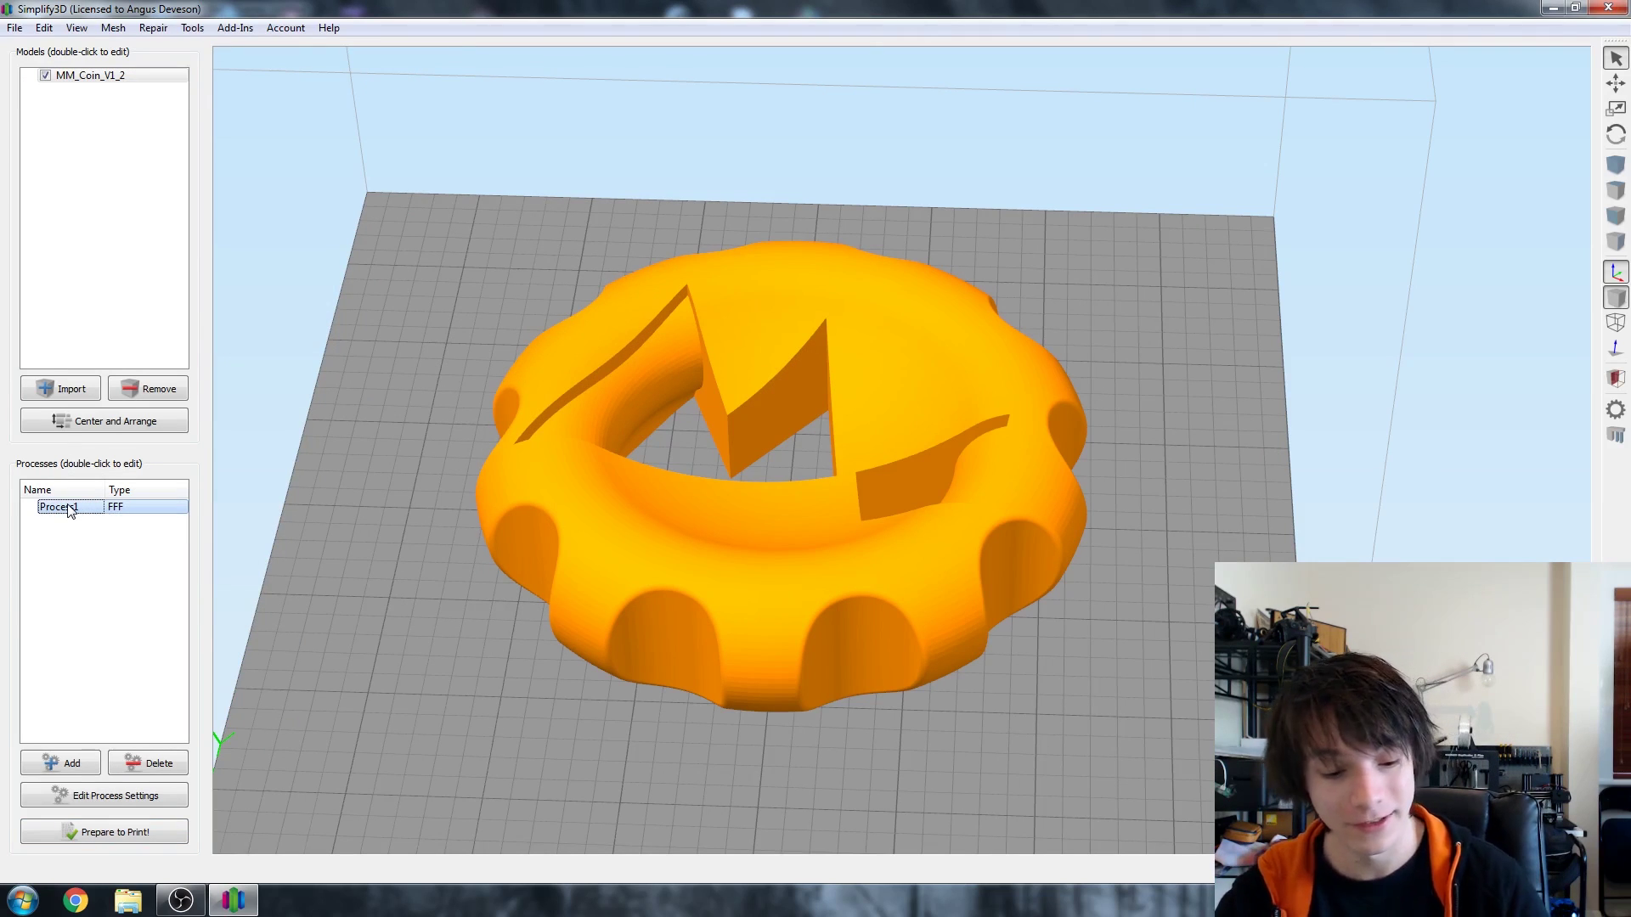
pyautogui.click(57, 544)
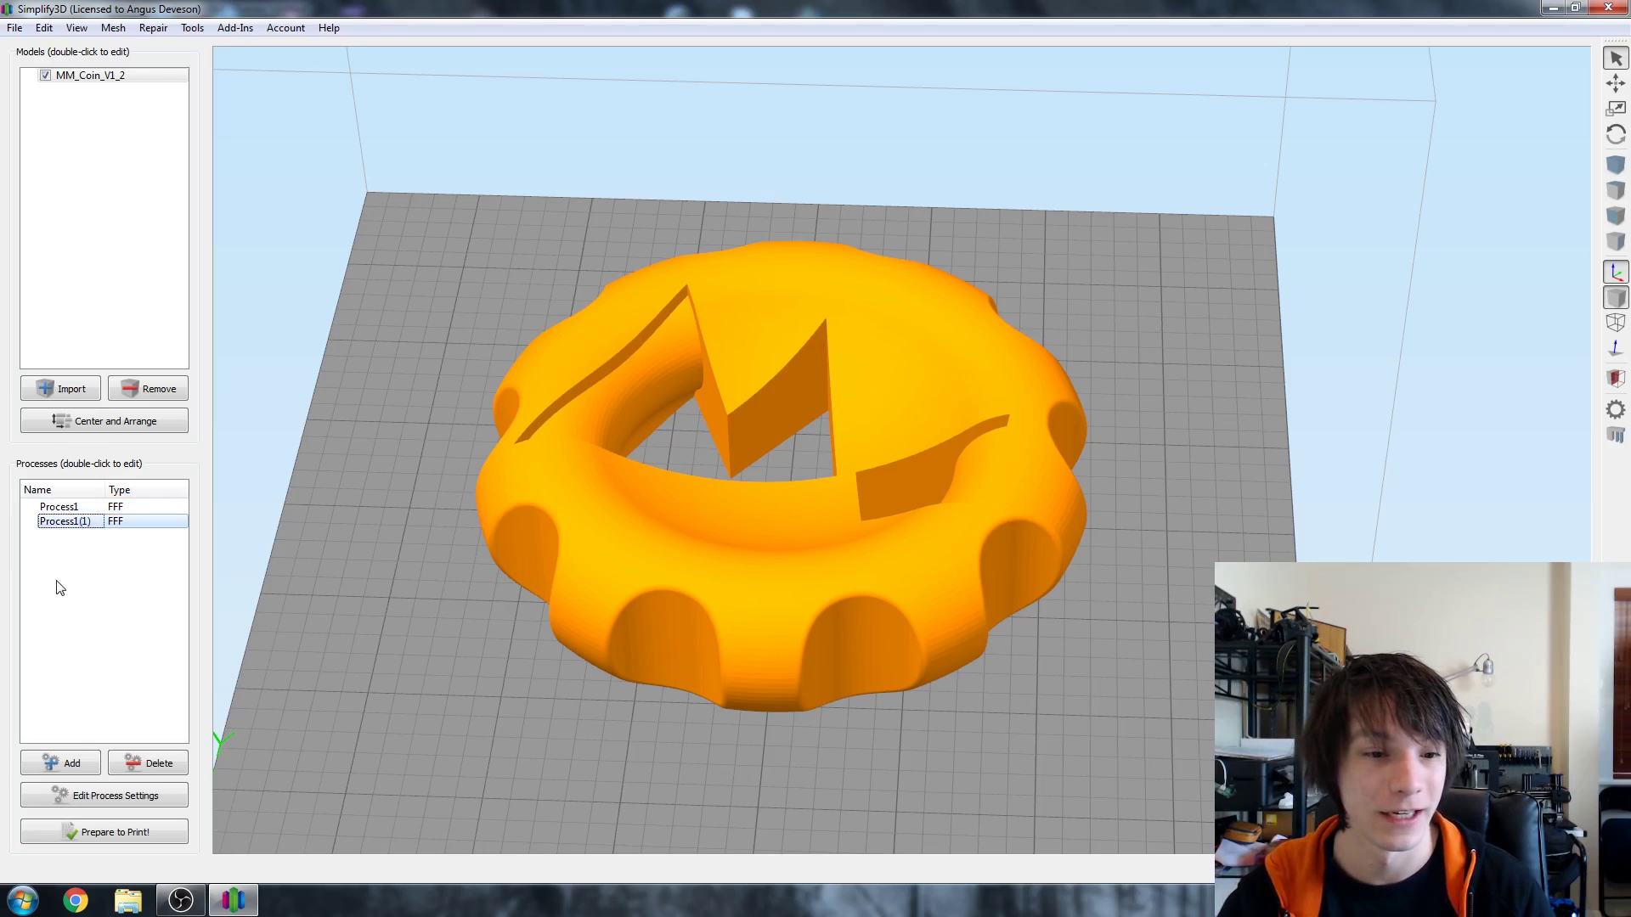
pyautogui.hotkey('ctrl', 'v')
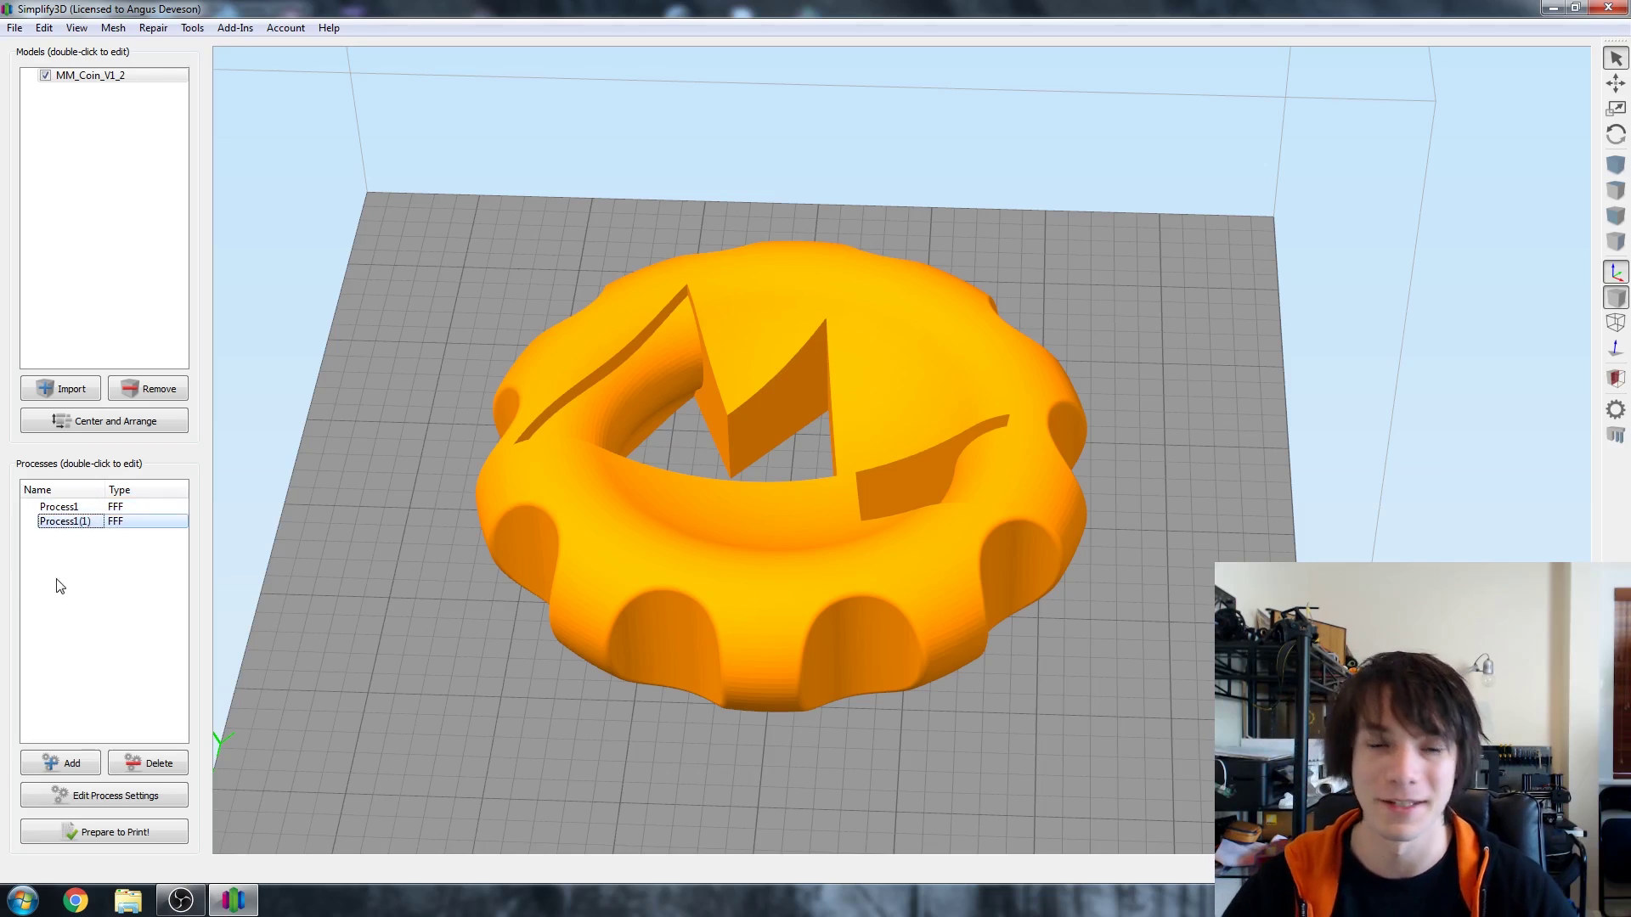
pyautogui.click(67, 521)
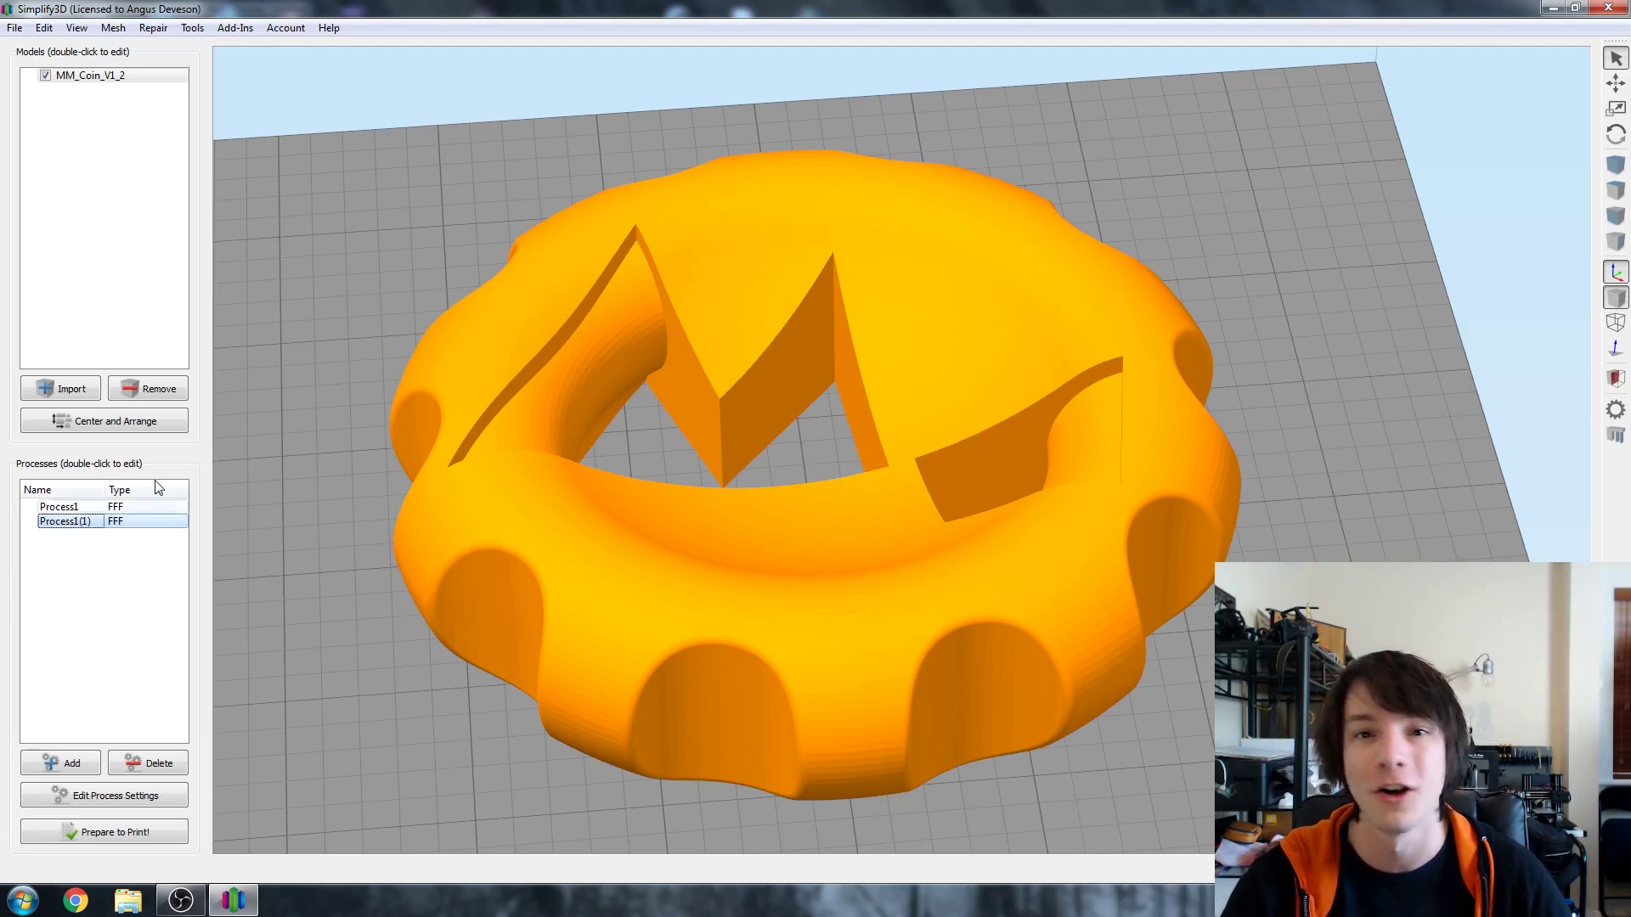
pyautogui.click(519, 476)
pyautogui.scroll(-3, 518, 477)
pyautogui.scroll(2, 496, 466)
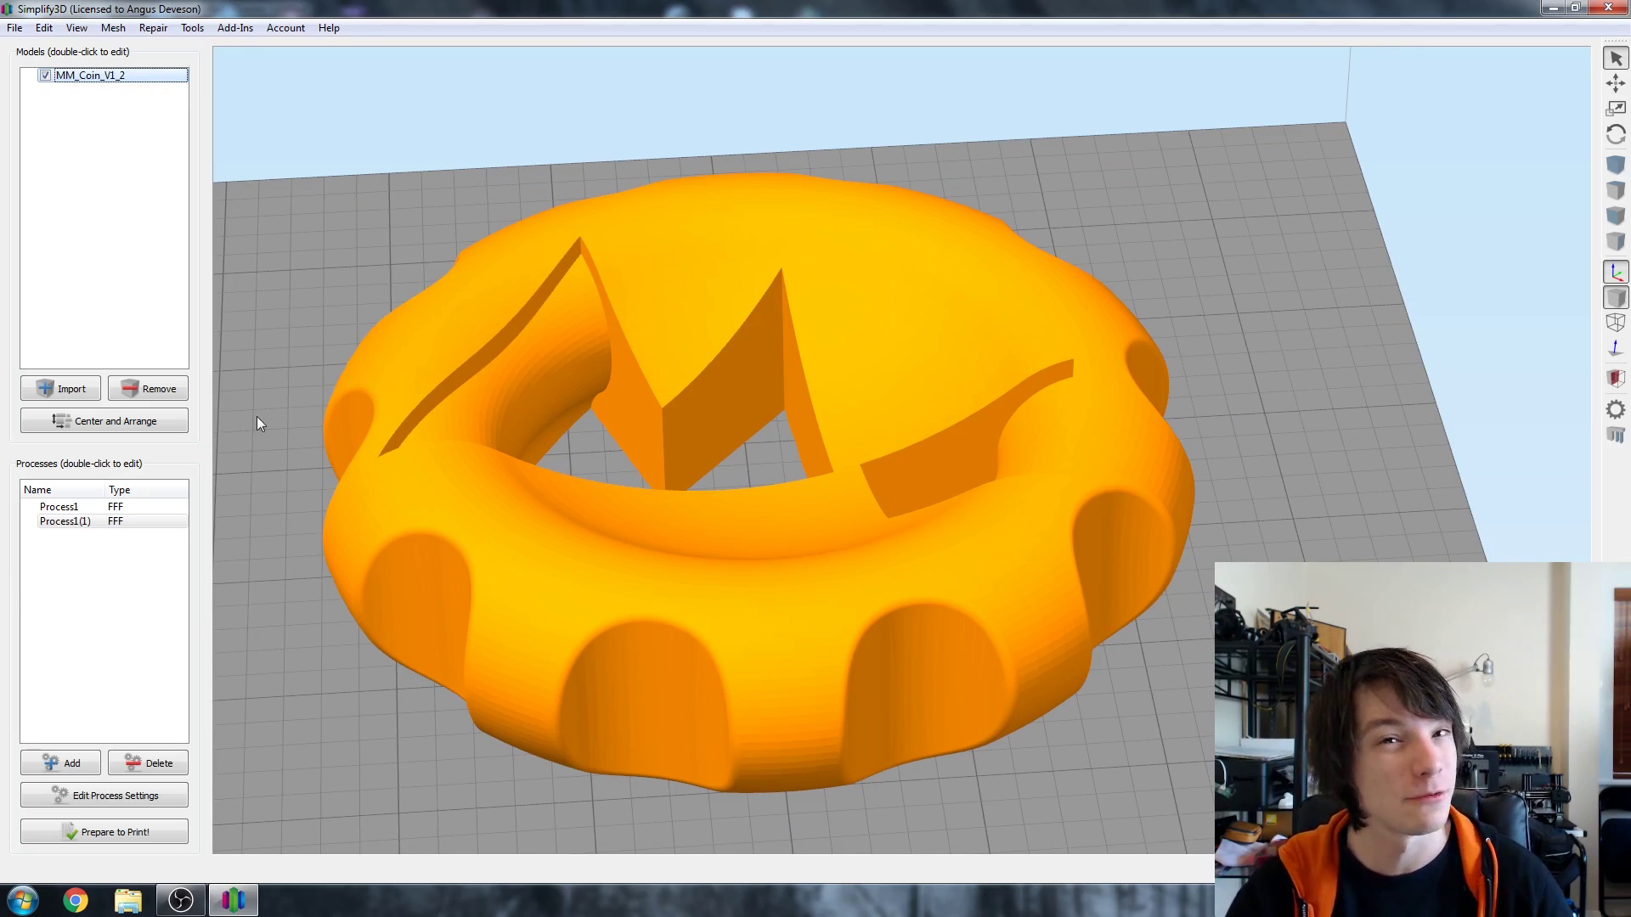
# - Reopen Process1's settings to check the Advanced tab, then close them
pyautogui.doubleClick(50, 508)
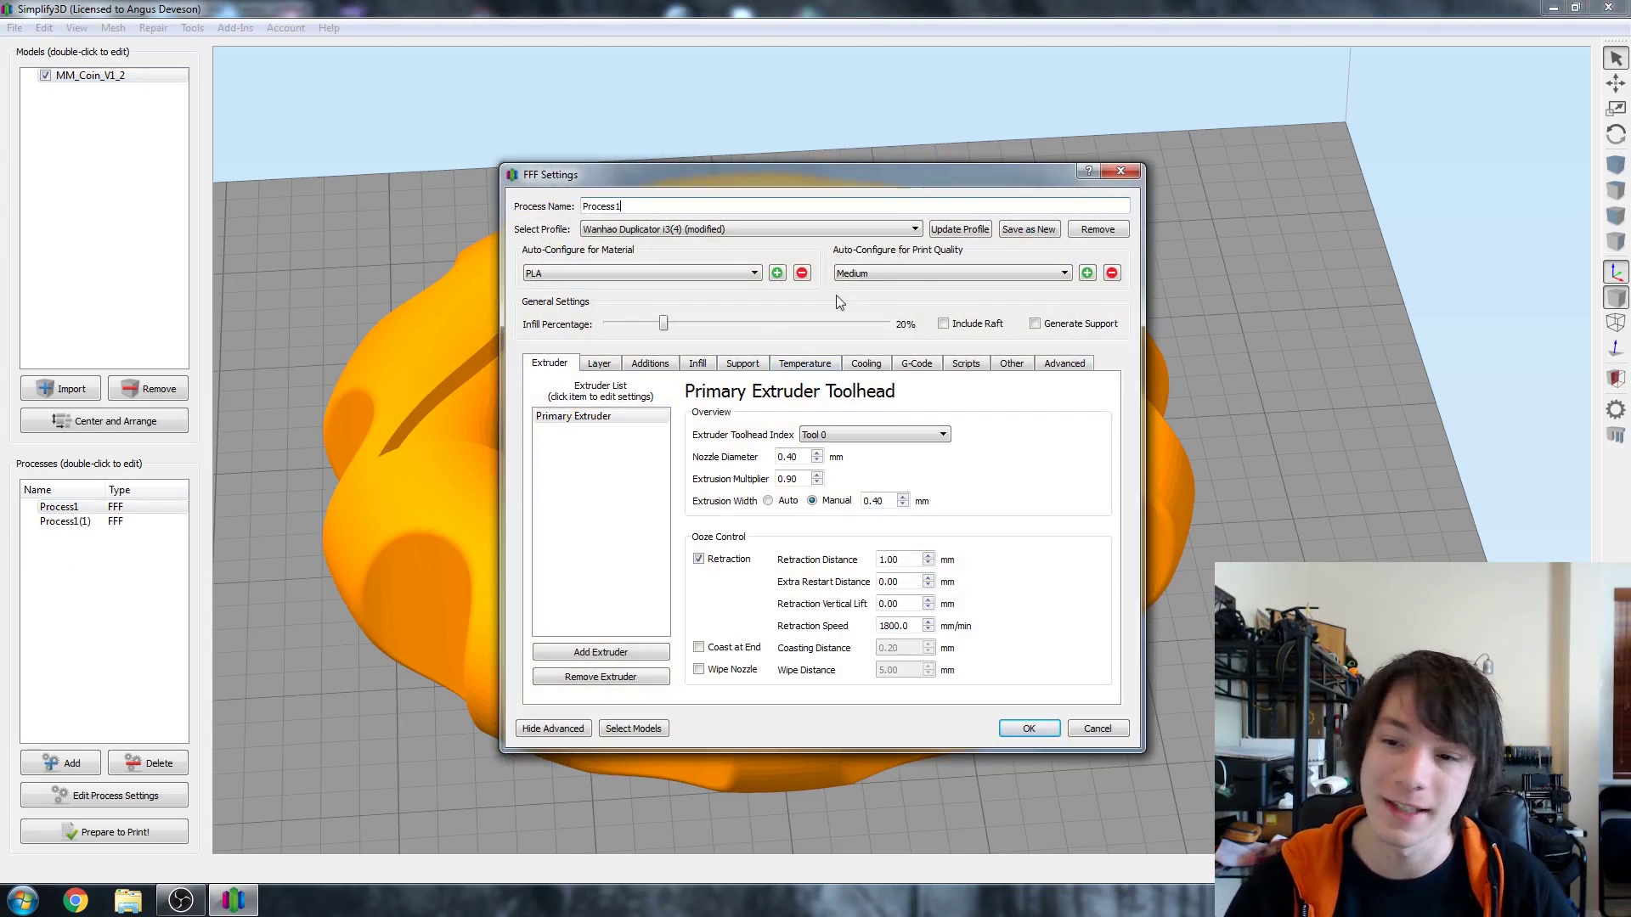
pyautogui.click(1079, 364)
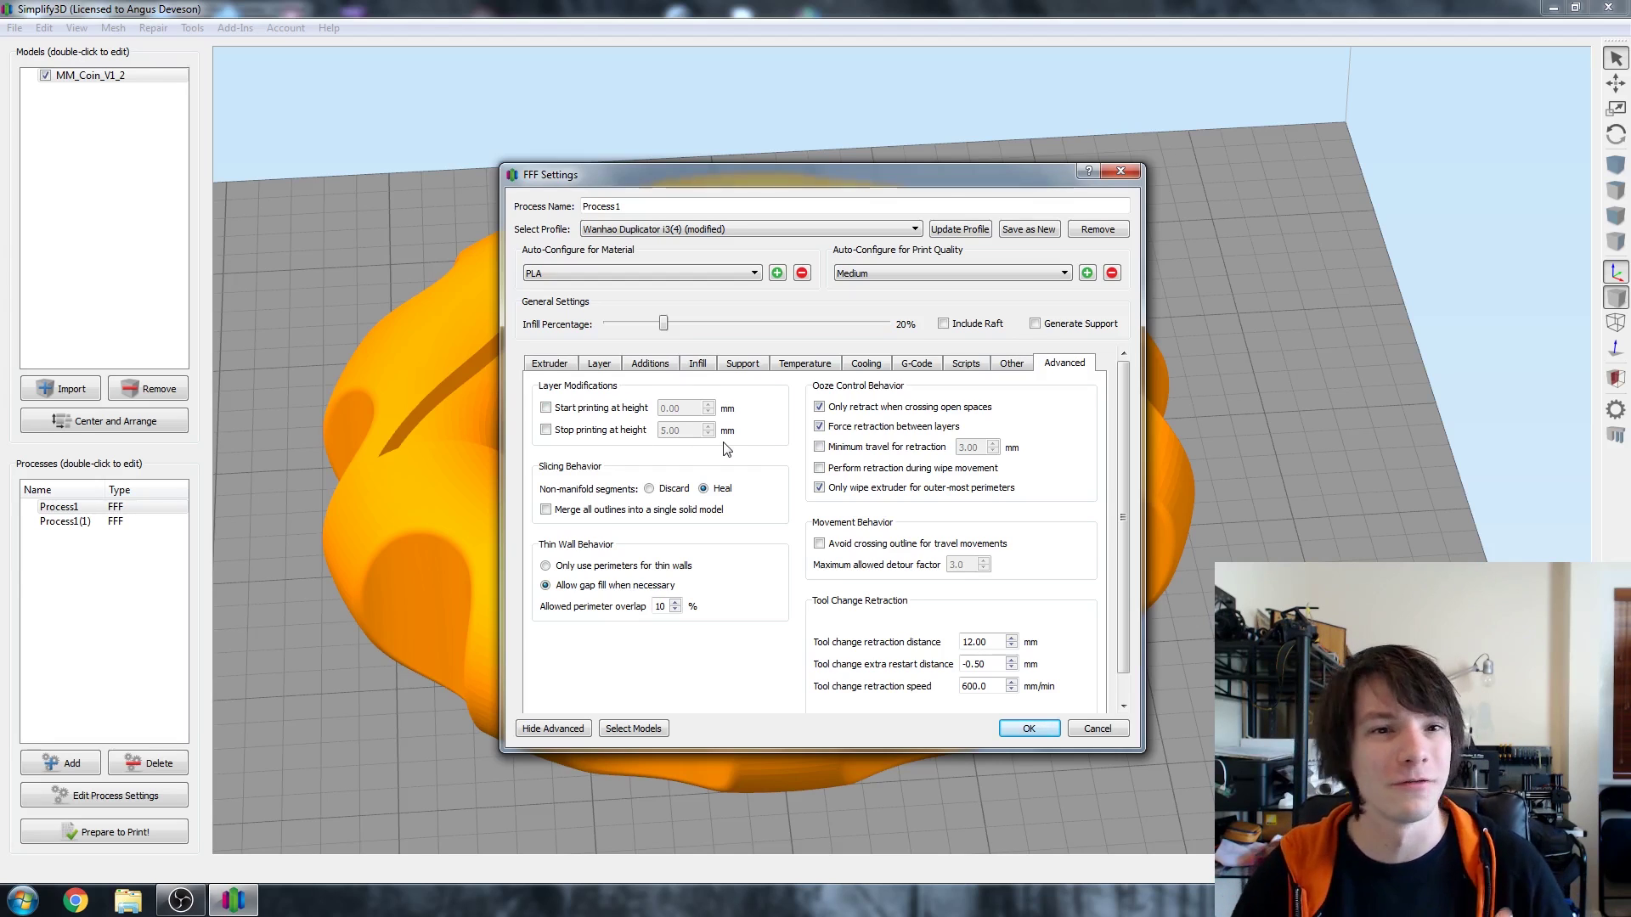
pyautogui.click(1123, 180)
# - Turn on the cross-section view, cutting the coin at Z 15.00 mm
pyautogui.click(73, 29)
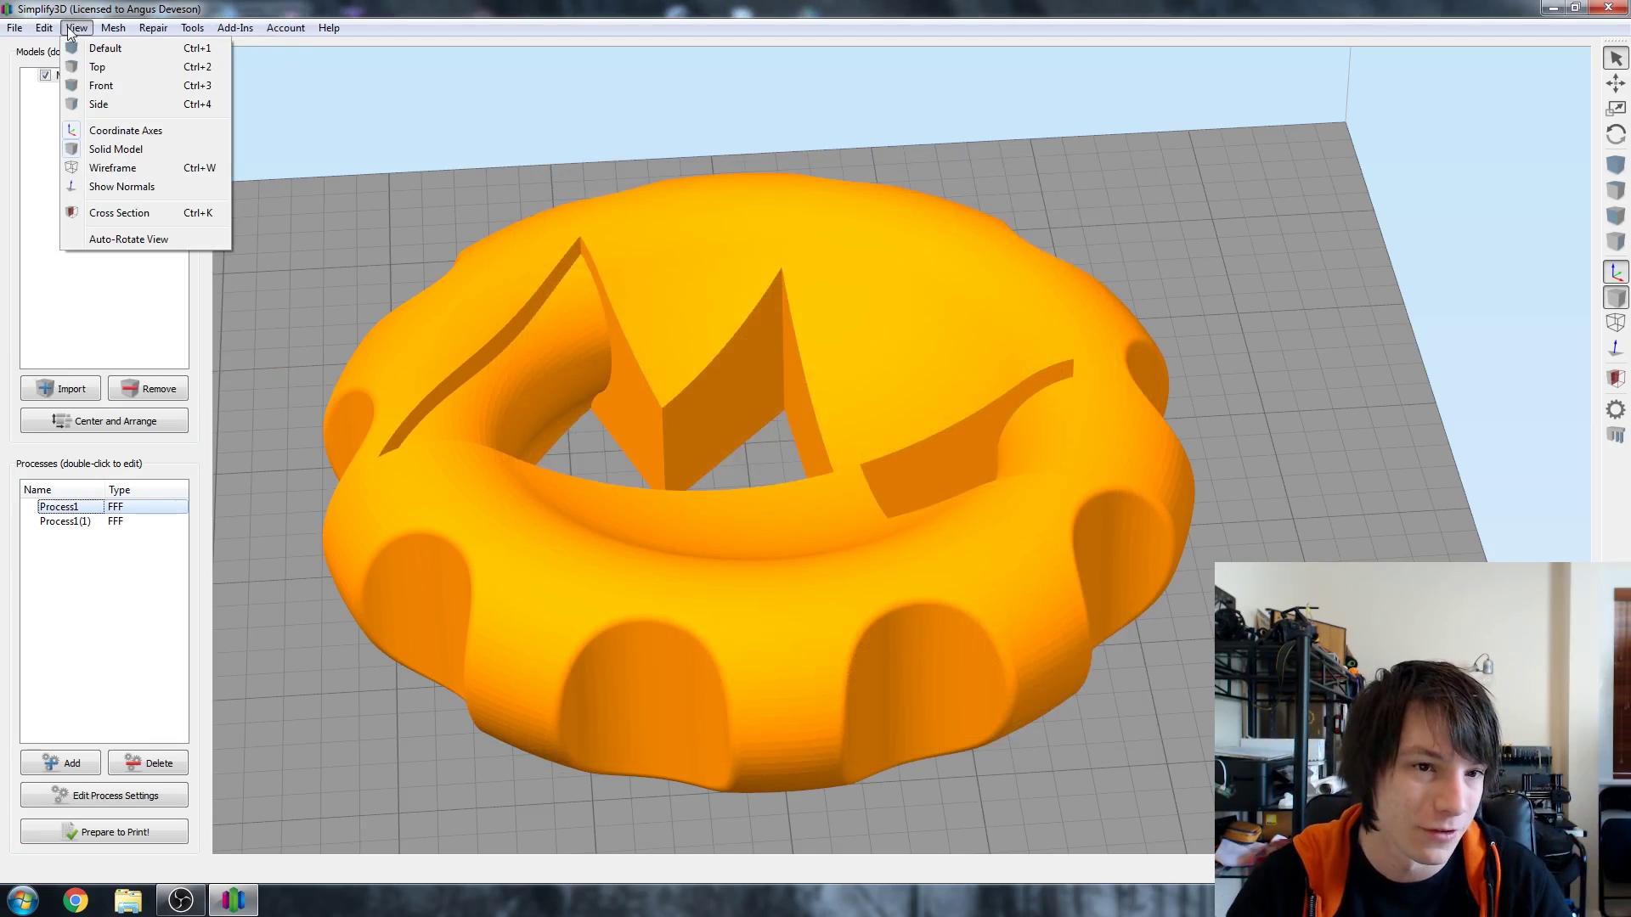
pyautogui.click(119, 213)
pyautogui.moveTo(501, 586); pyautogui.dragTo(346, 365)
# - Sweep the cross-section cut from 0 up to 15.54 mm, then close the cross-section window
pyautogui.moveTo(393, 266); pyautogui.dragTo(1153, 210)
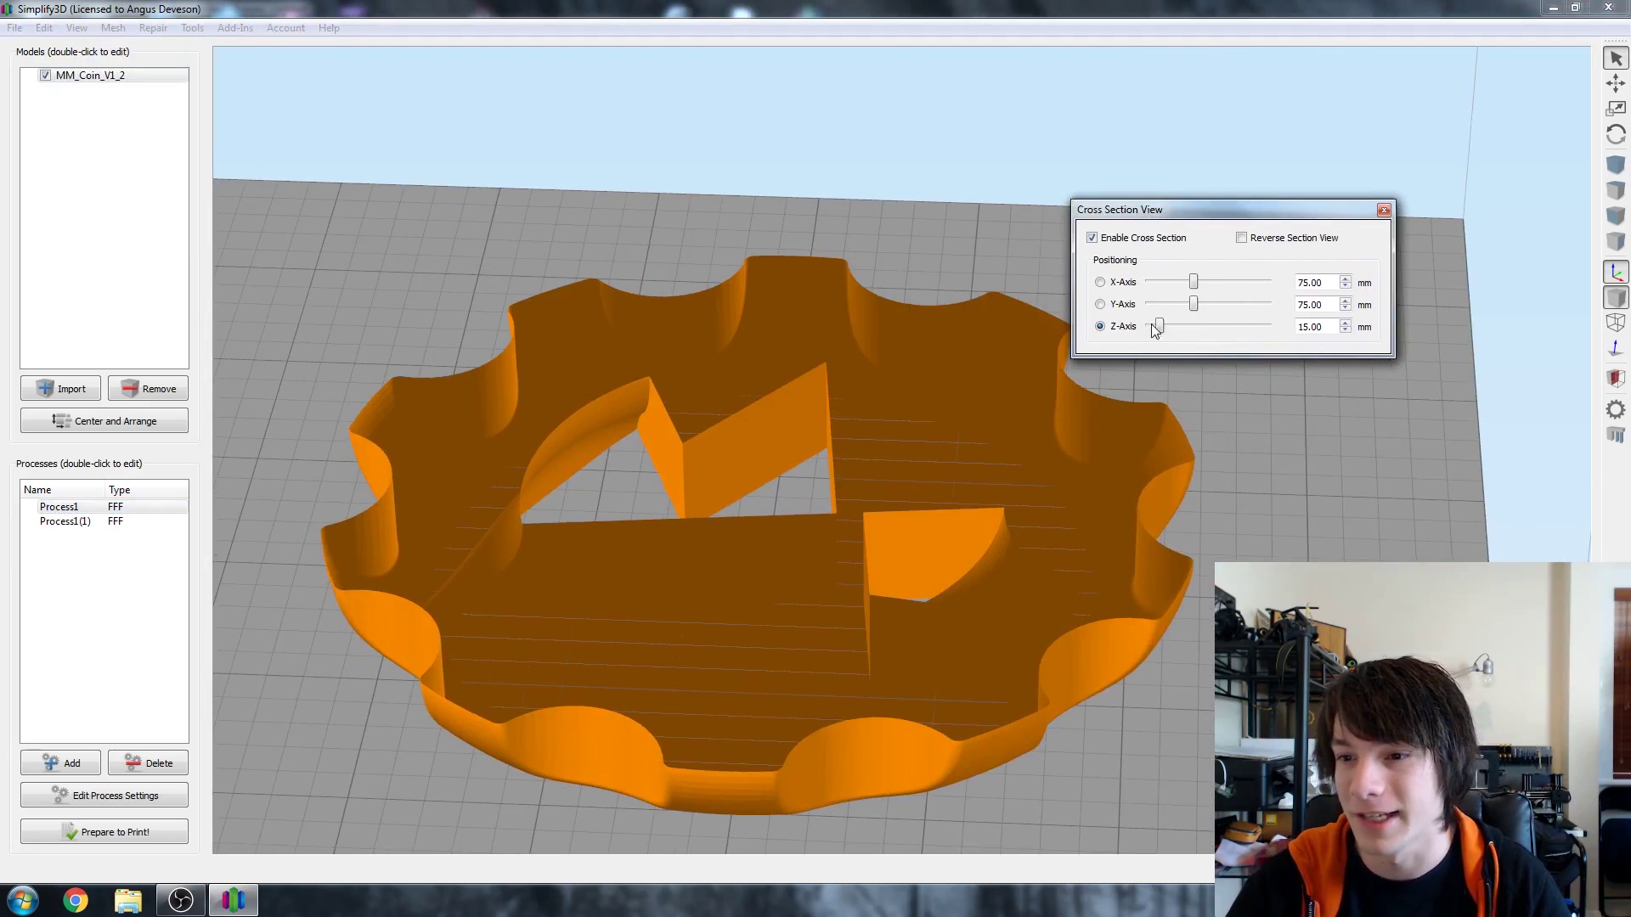
pyautogui.moveTo(1158, 328)
pyautogui.mouseDown()
pyautogui.moveTo(1196, 327)
pyautogui.moveTo(1148, 329)
pyautogui.moveTo(1162, 331)
pyautogui.mouseUp()
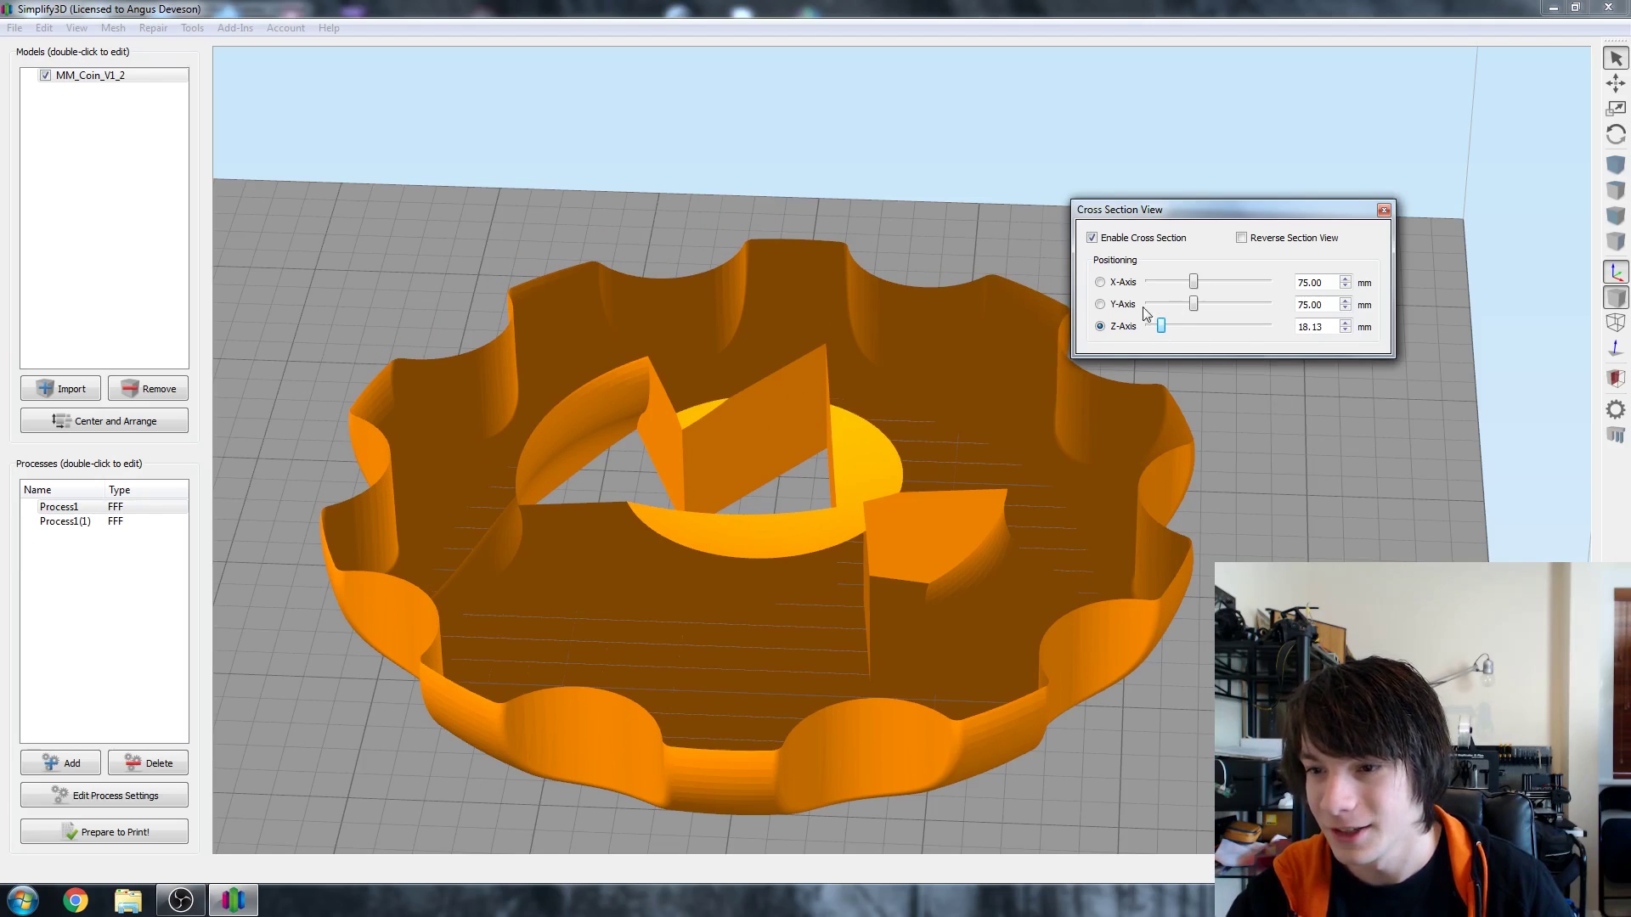
pyautogui.moveTo(1162, 333); pyautogui.dragTo(1158, 332)
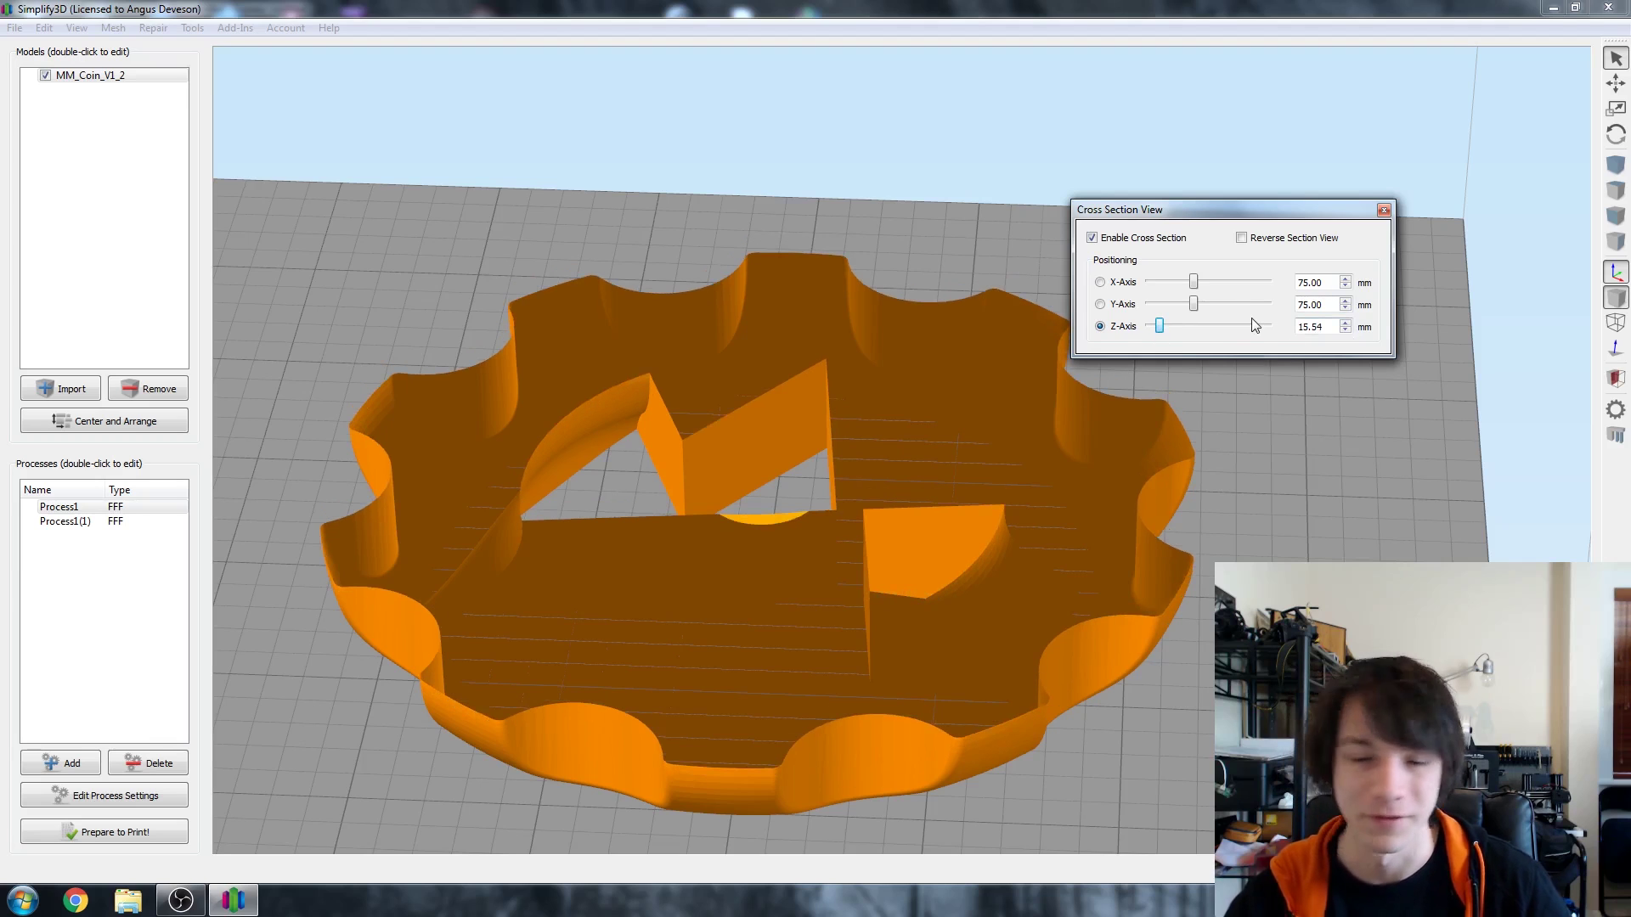
pyautogui.click(1384, 210)
# - Enable Stop printing at height in Process1's Advanced settings, entering 2.5
pyautogui.doubleClick(74, 507)
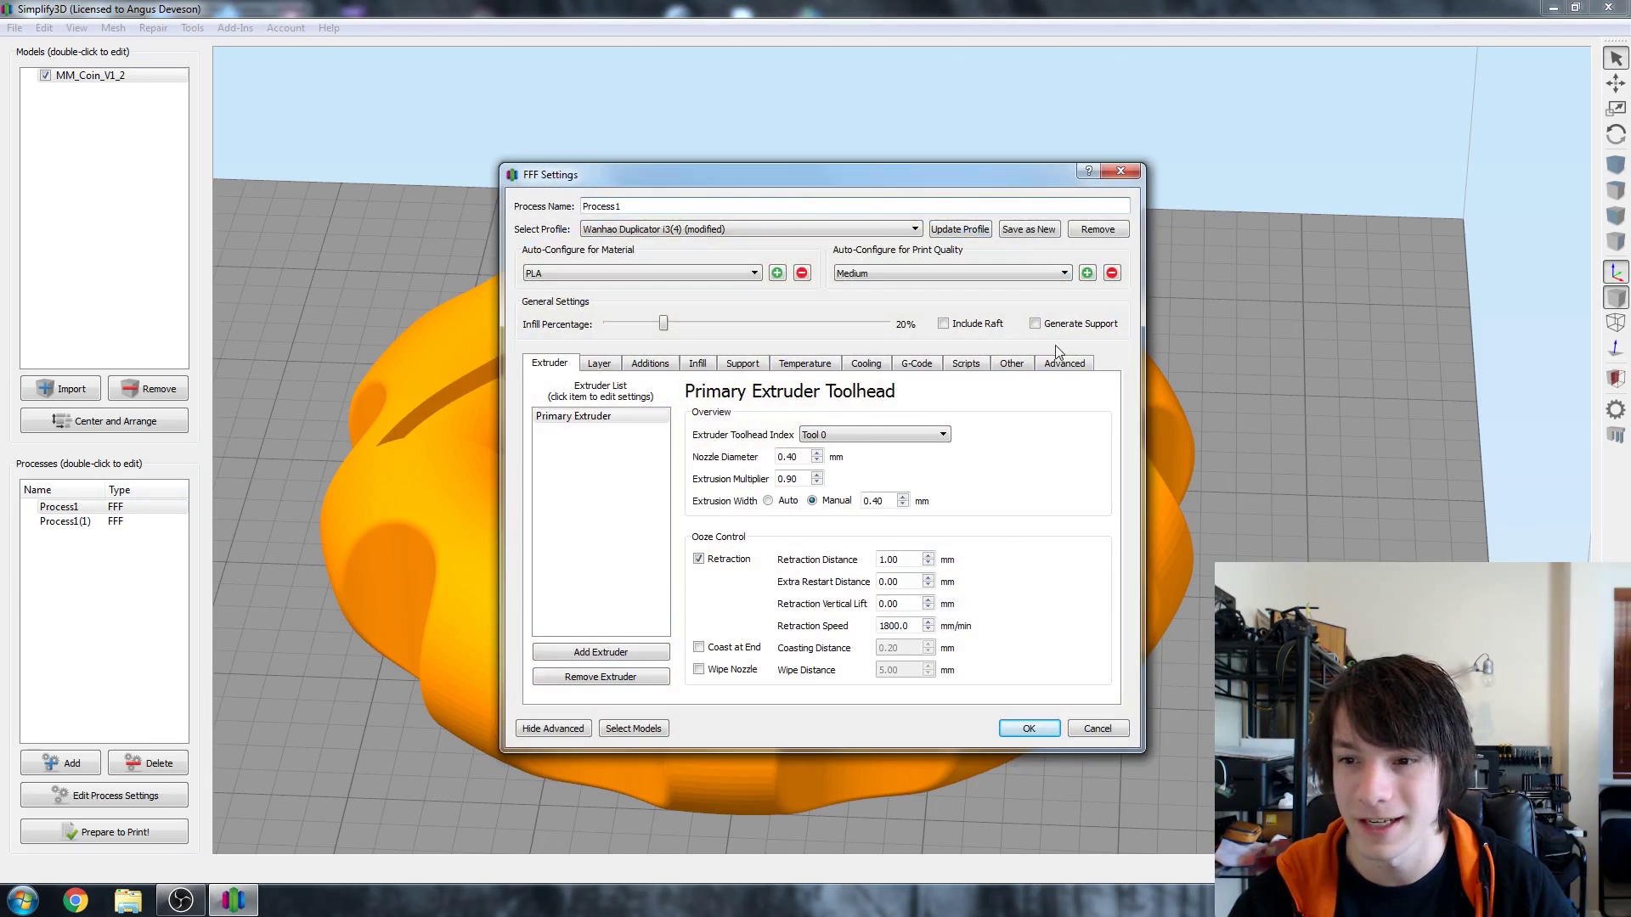
pyautogui.click(1062, 363)
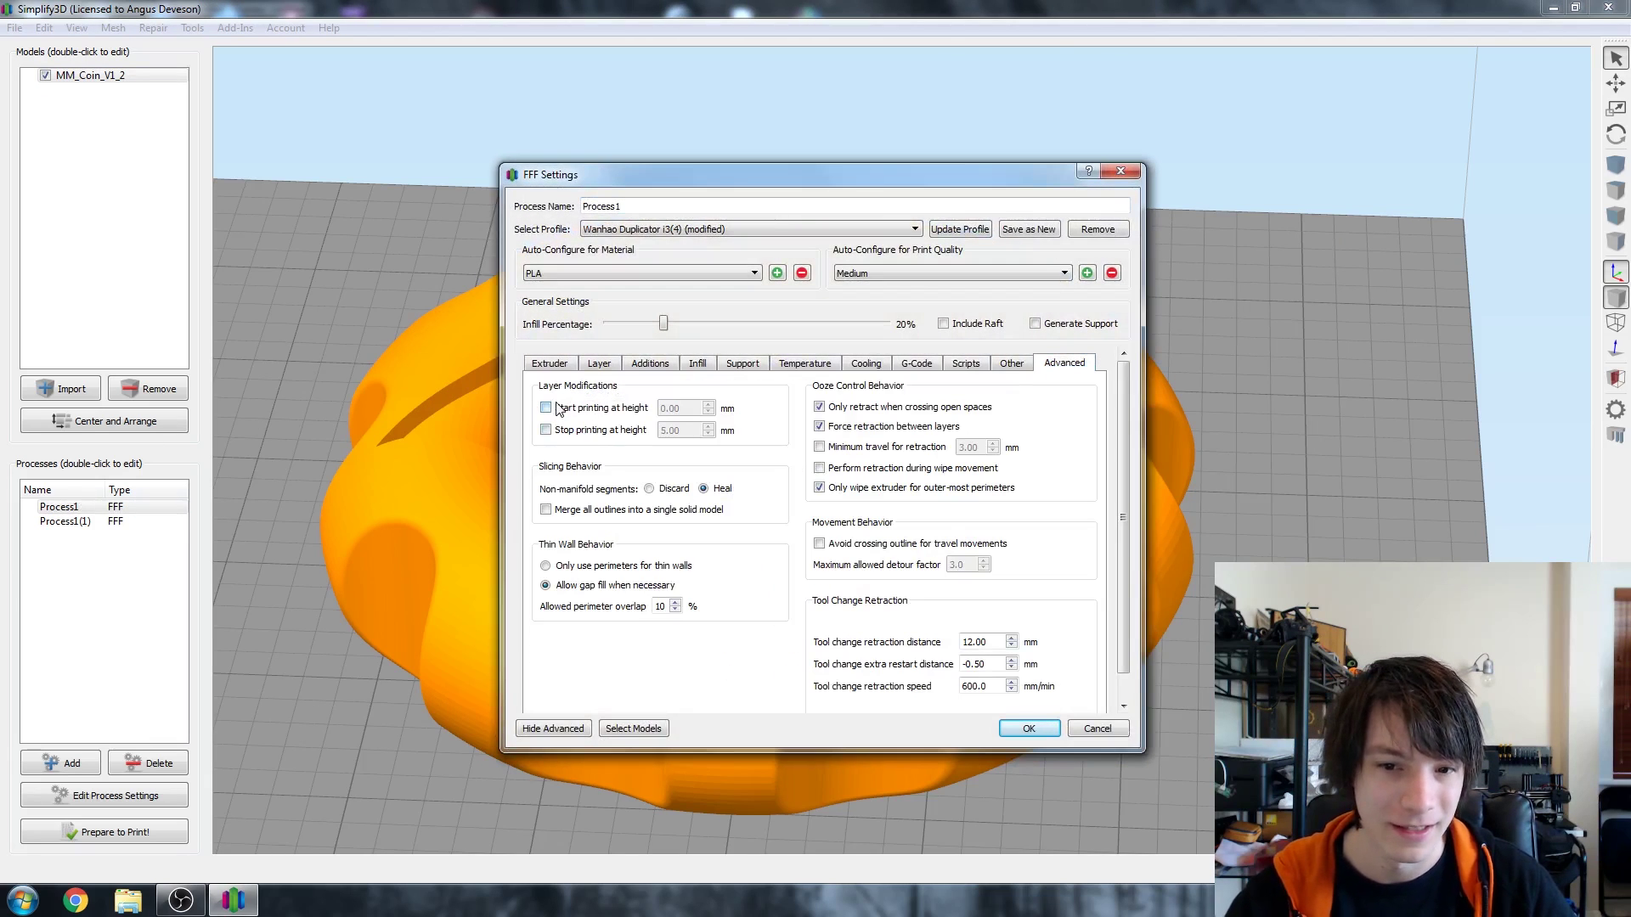
pyautogui.click(546, 430)
pyautogui.click(701, 429)
pyautogui.moveTo(701, 429); pyautogui.dragTo(659, 429)
pyautogui.write('2.5')
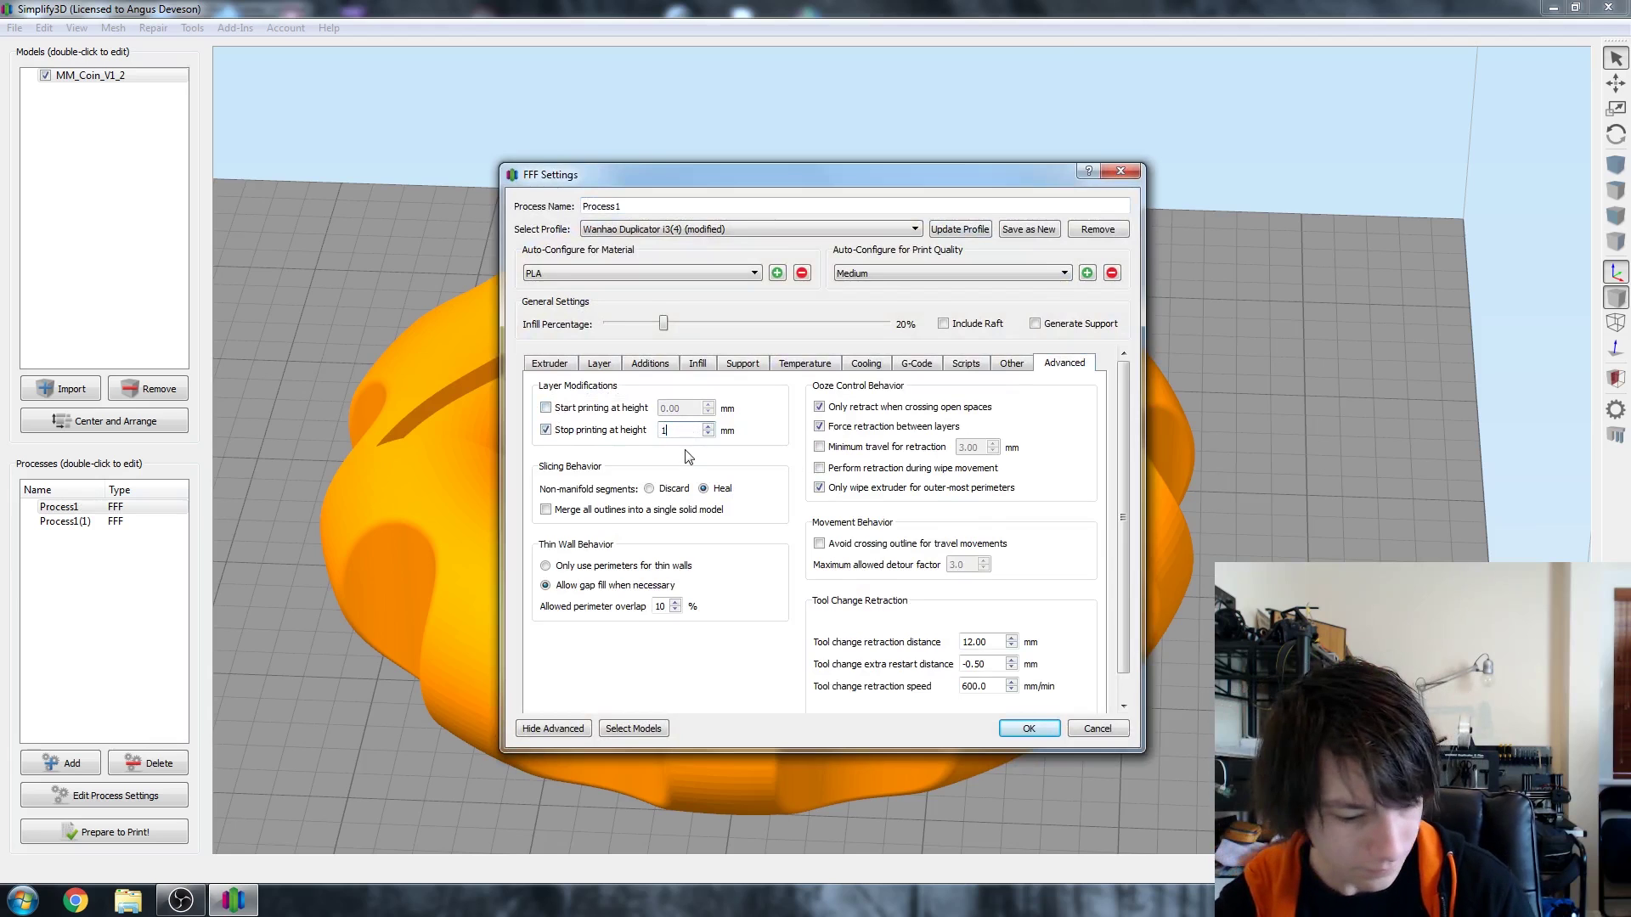
pyautogui.click(1024, 731)
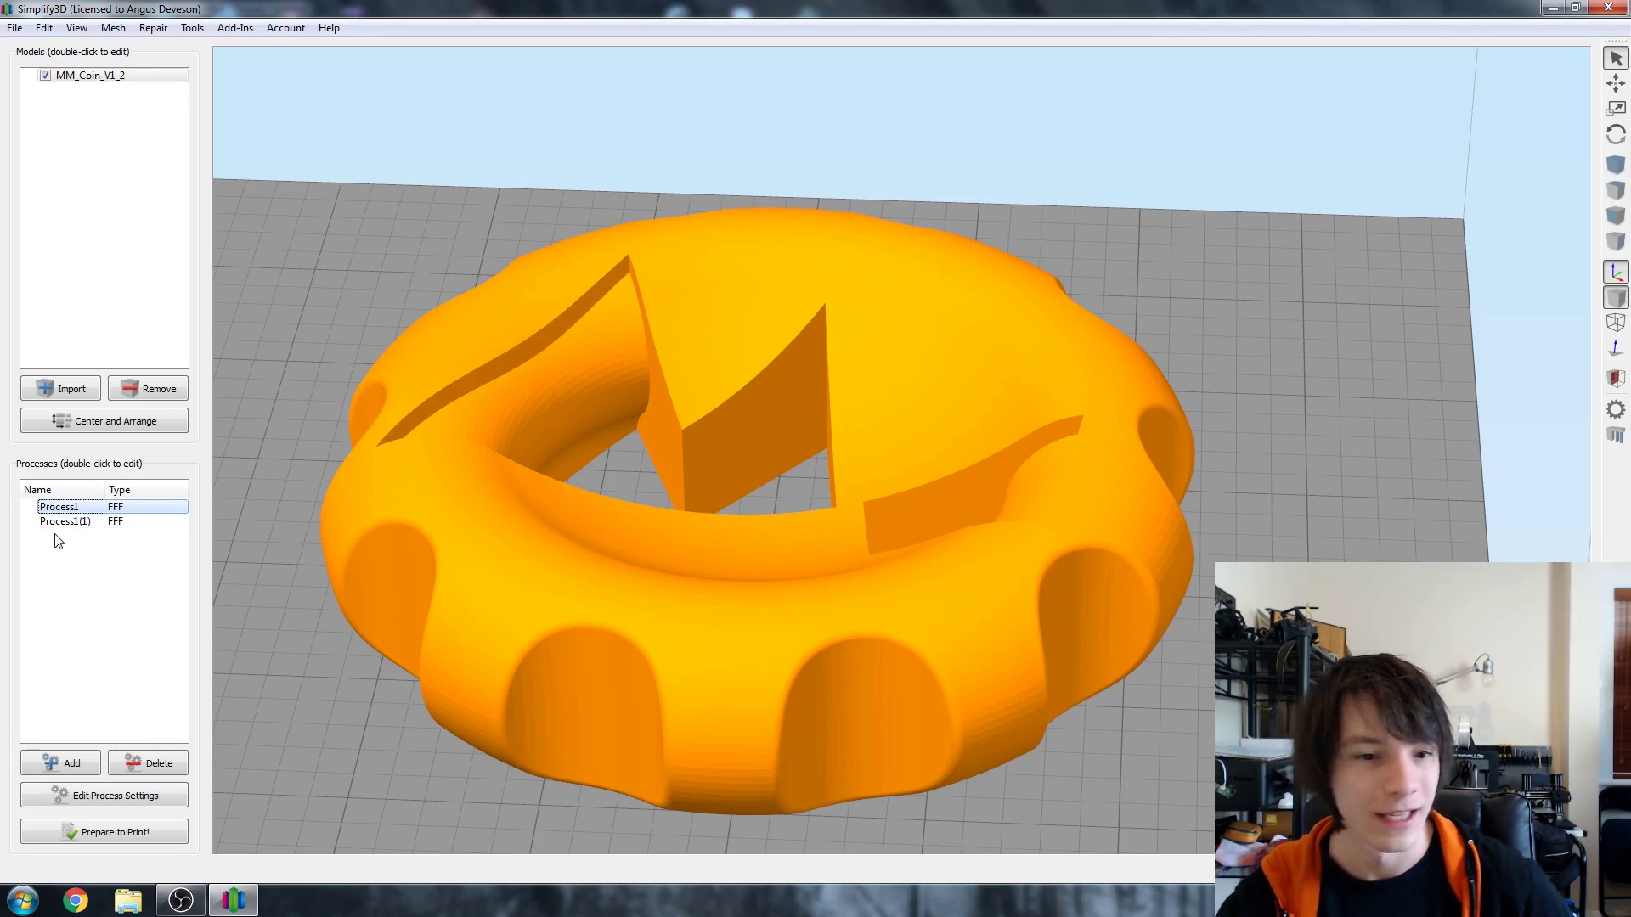
# - Make Process1(1) start printing at a height of 15.00 mm
pyautogui.doubleClick(76, 522)
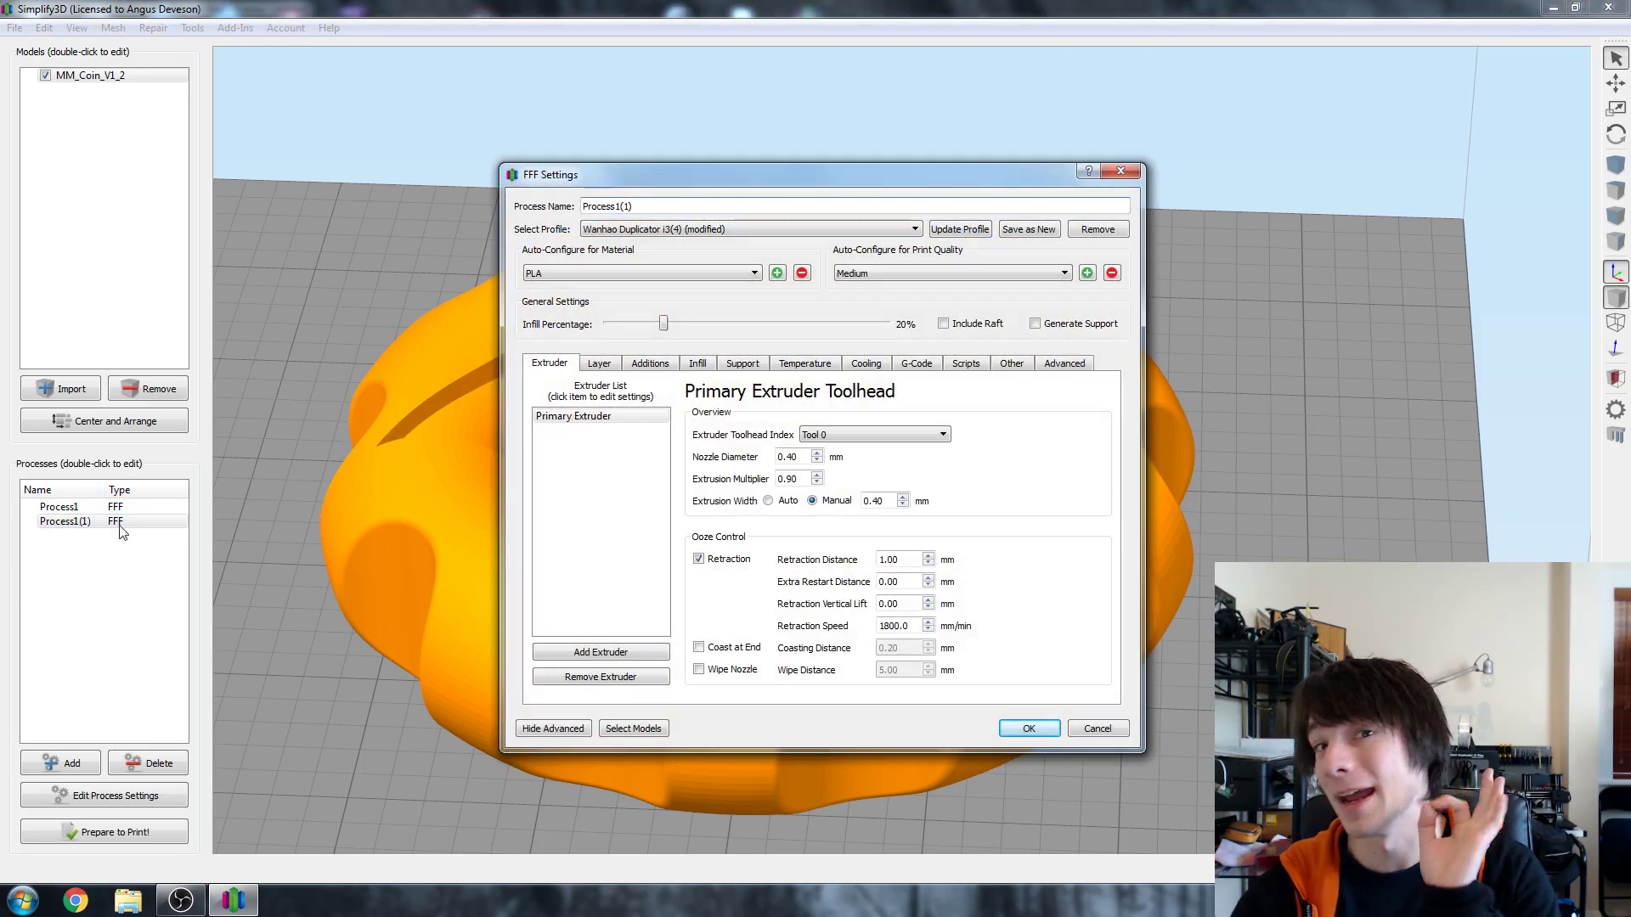
pyautogui.click(1065, 363)
pyautogui.click(631, 410)
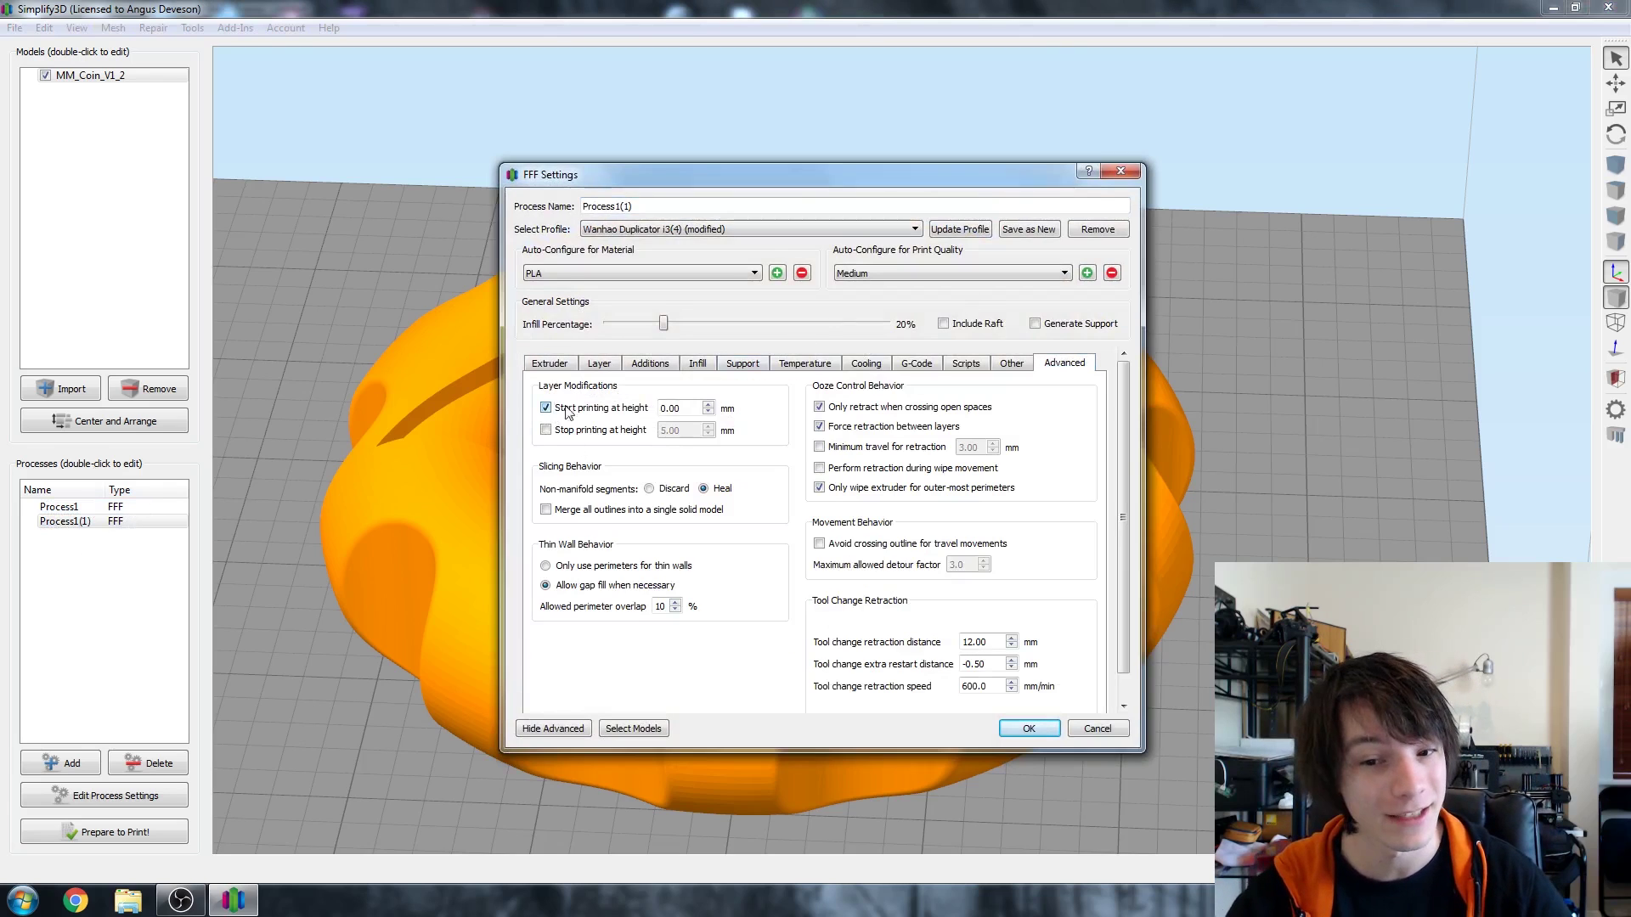
pyautogui.press('Tab')
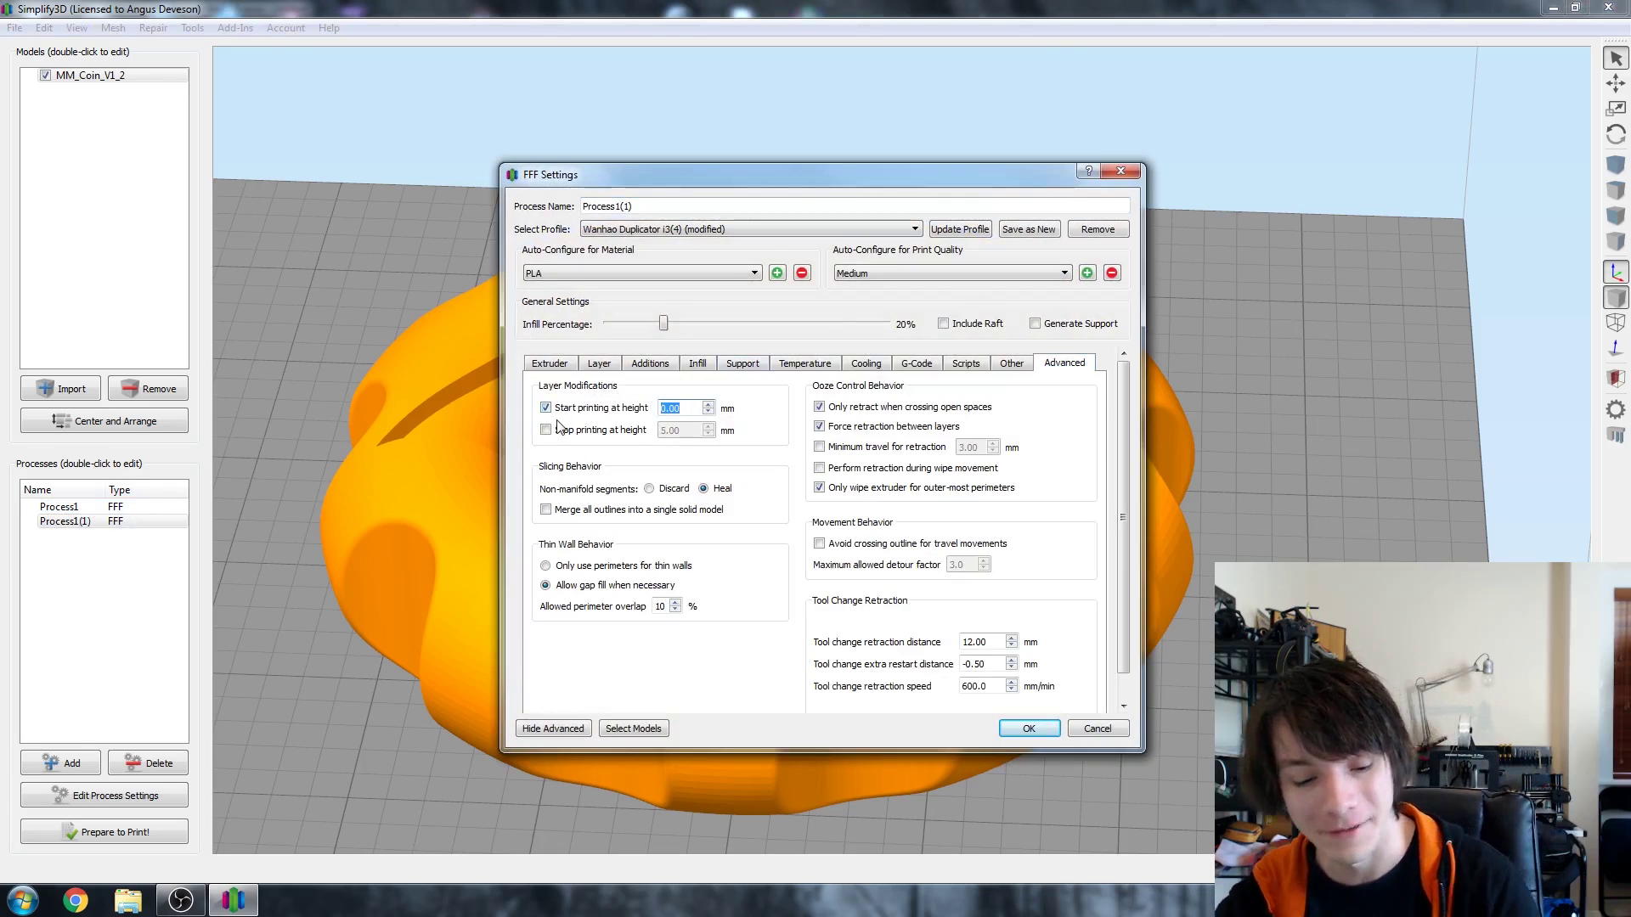
pyautogui.write('15.00')
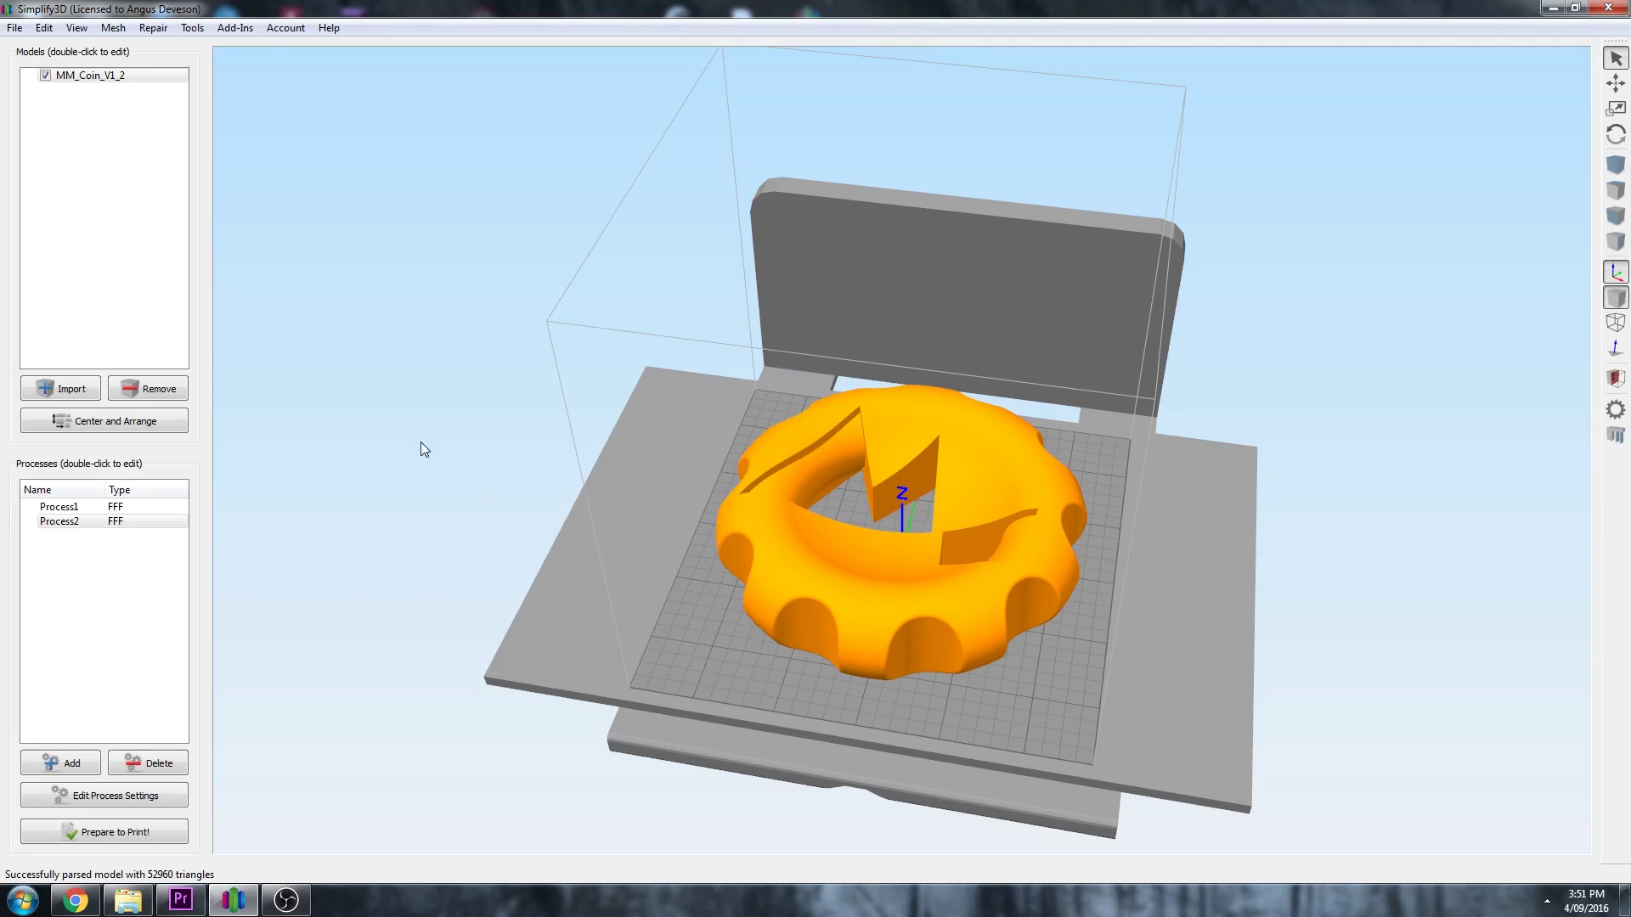
# - Prepare to print with both processes selected, which raises a print range overlap warning
pyautogui.click(88, 829)
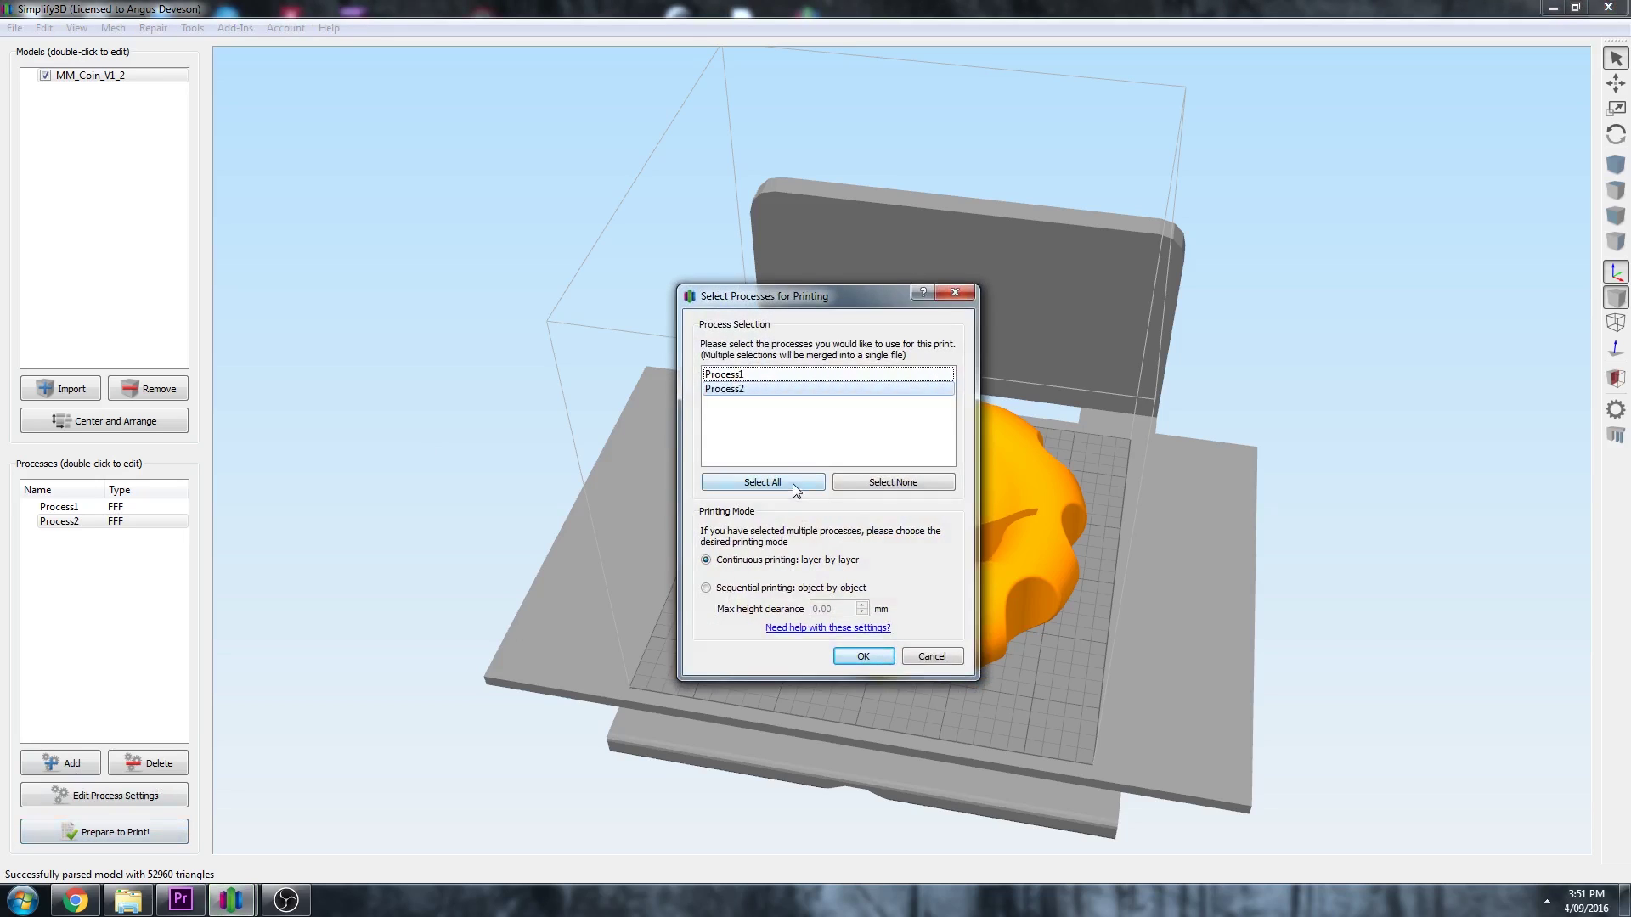
pyautogui.click(762, 483)
pyautogui.click(863, 656)
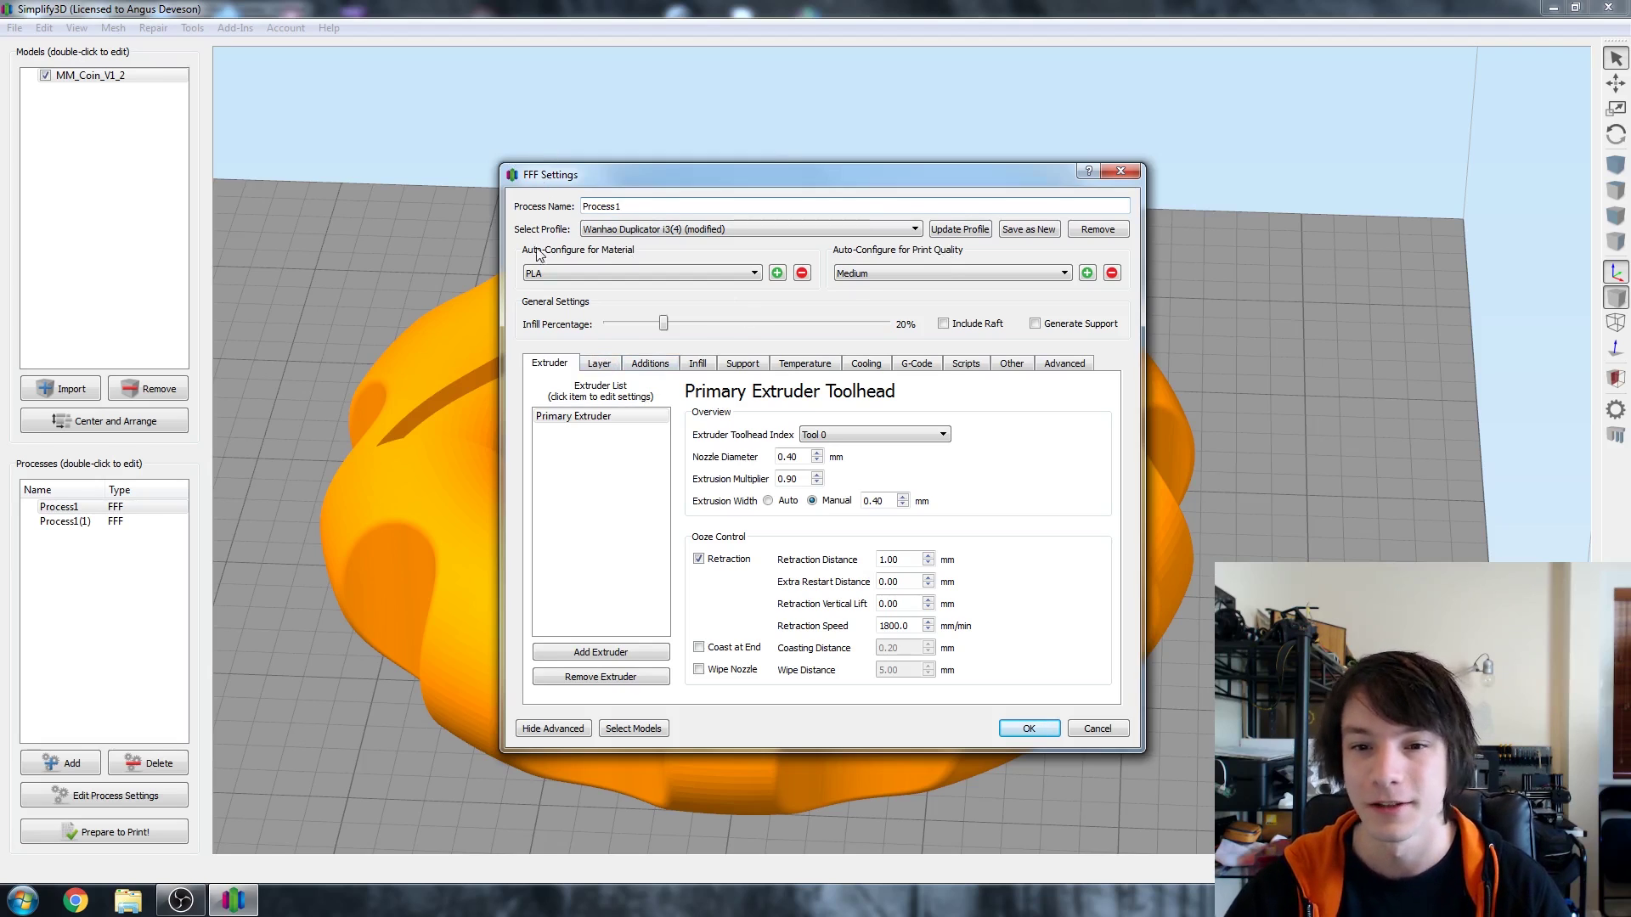
# - Rename Process1 to 'low infill' and set its interior infill percentage to 5
pyautogui.doubleClick(630, 206)
pyautogui.write('low infill')
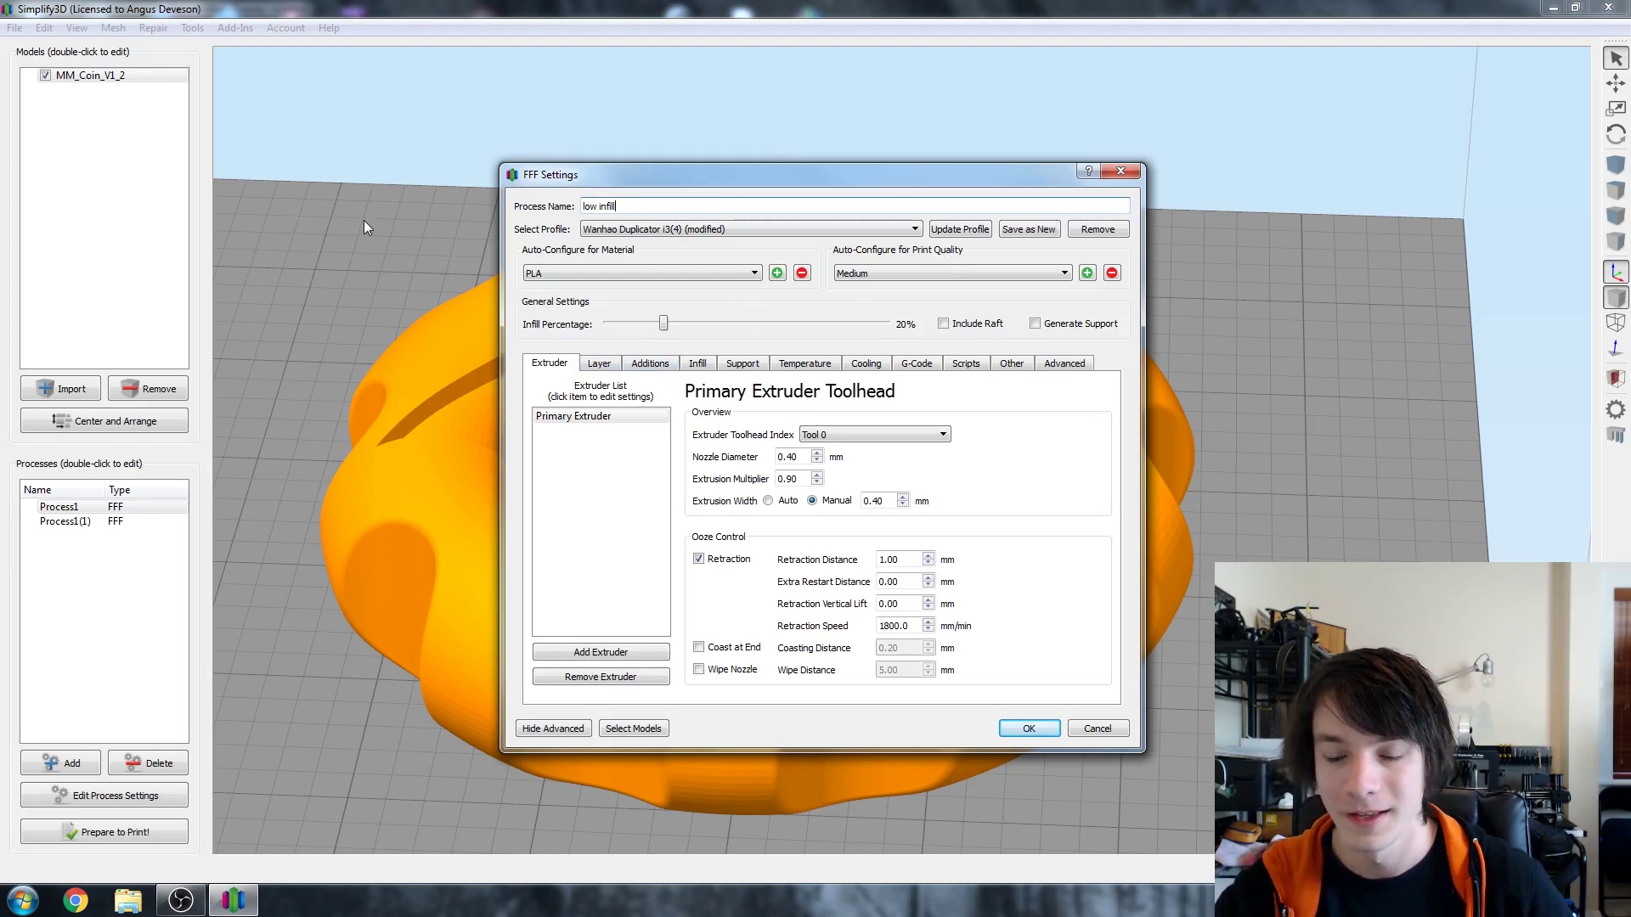
pyautogui.click(698, 364)
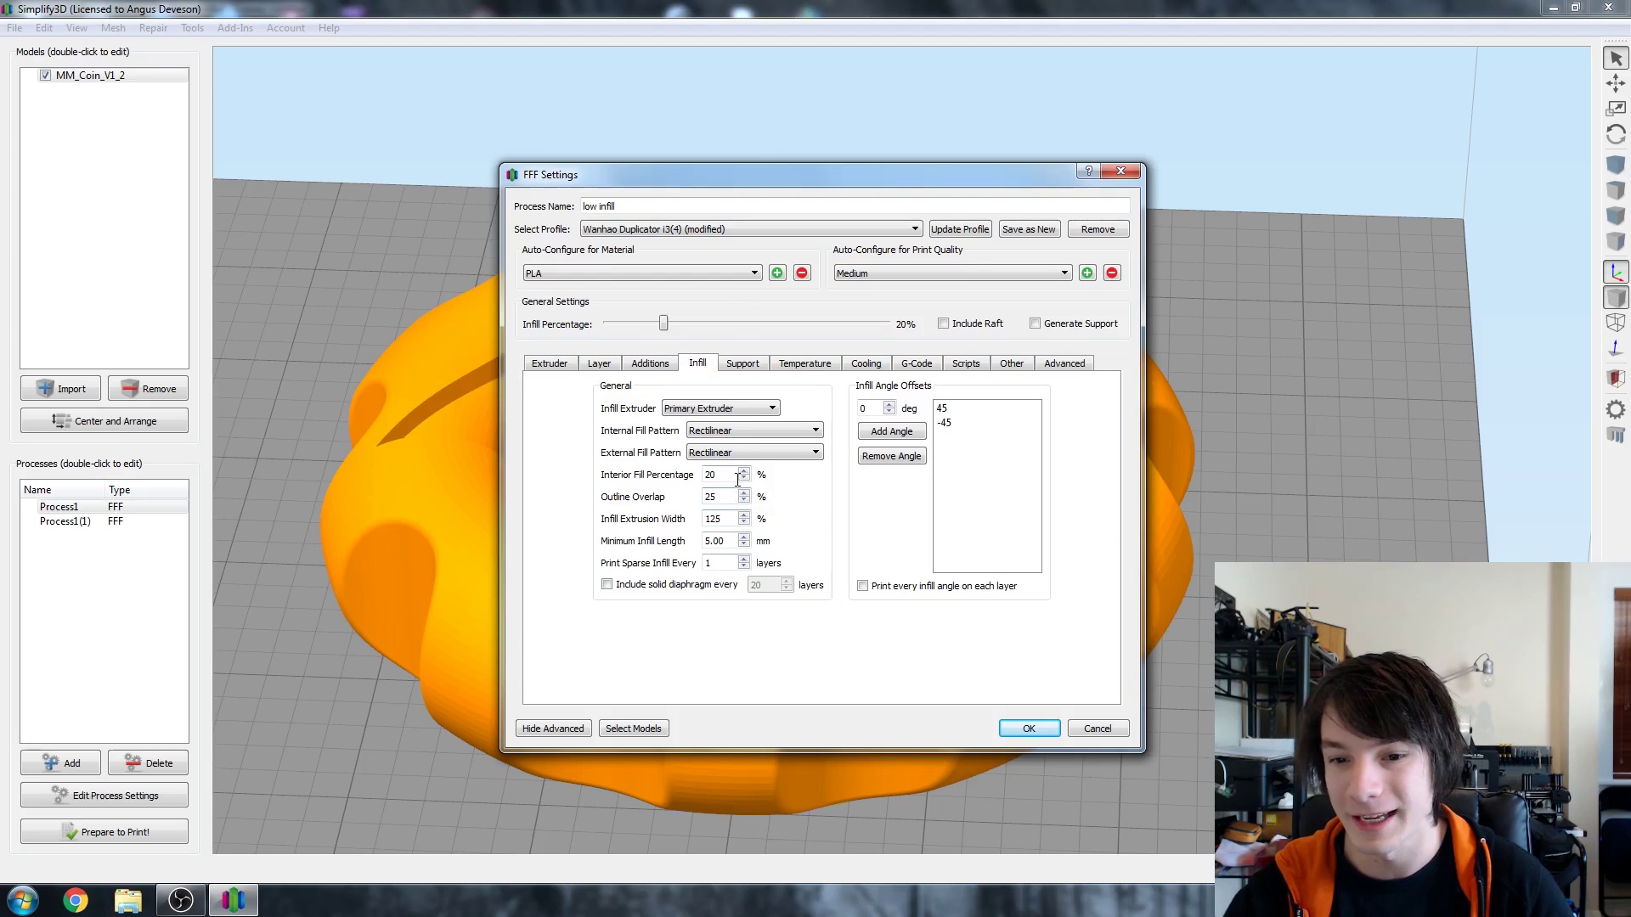
pyautogui.write('5')
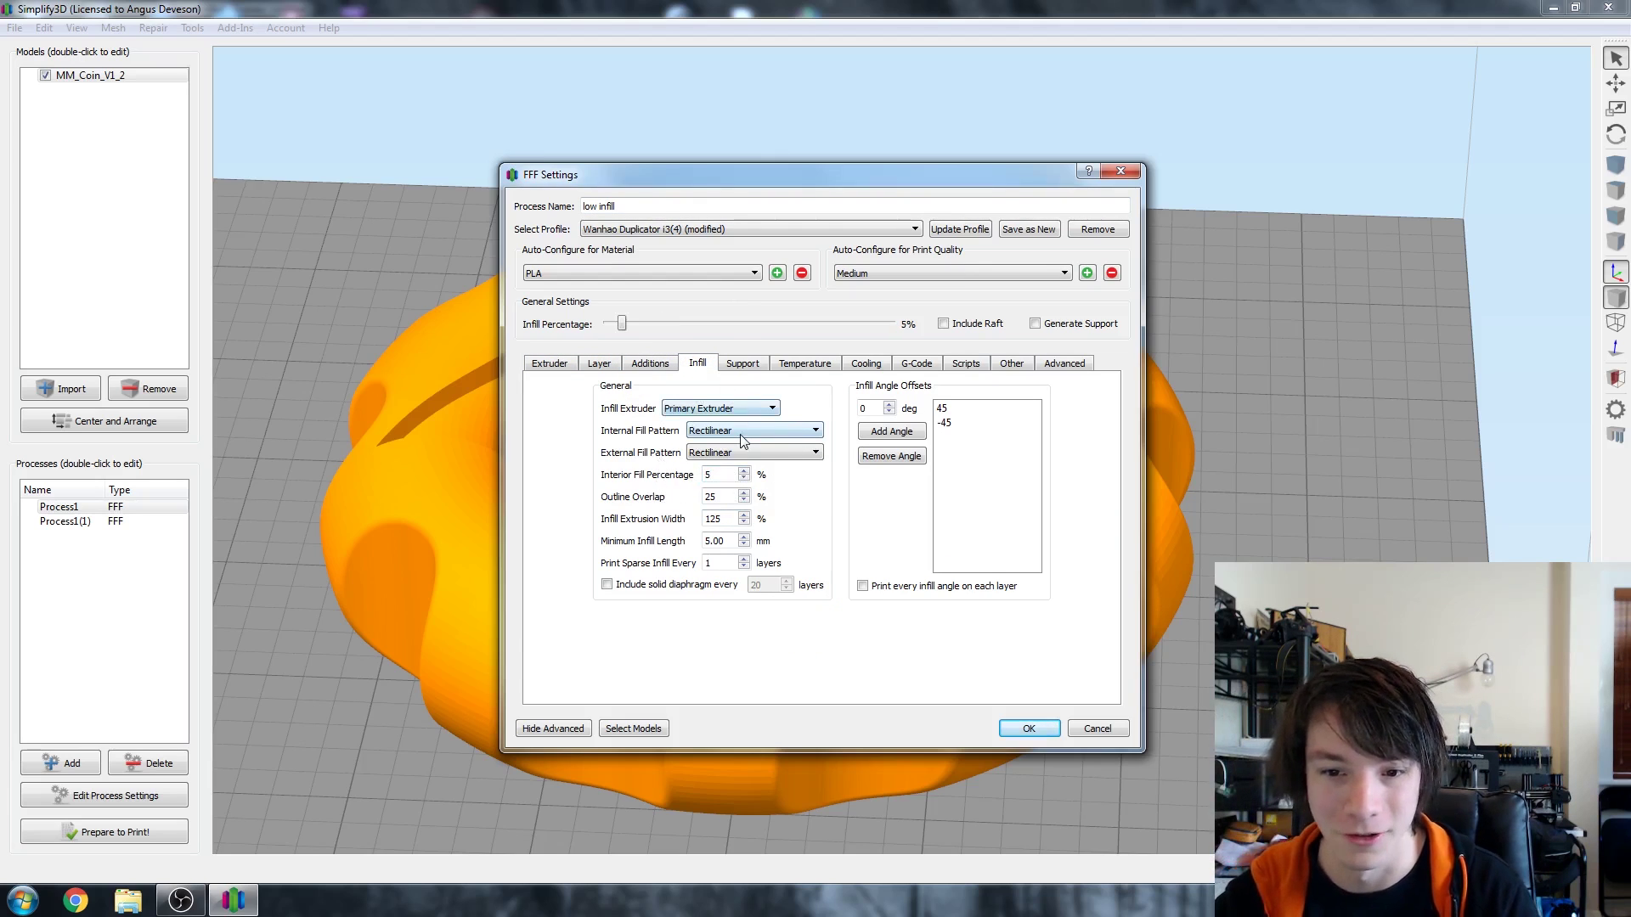
# - Save the low infill settings and slice the coin using both processes
pyautogui.click(1029, 728)
pyautogui.click(126, 832)
pyautogui.click(783, 482)
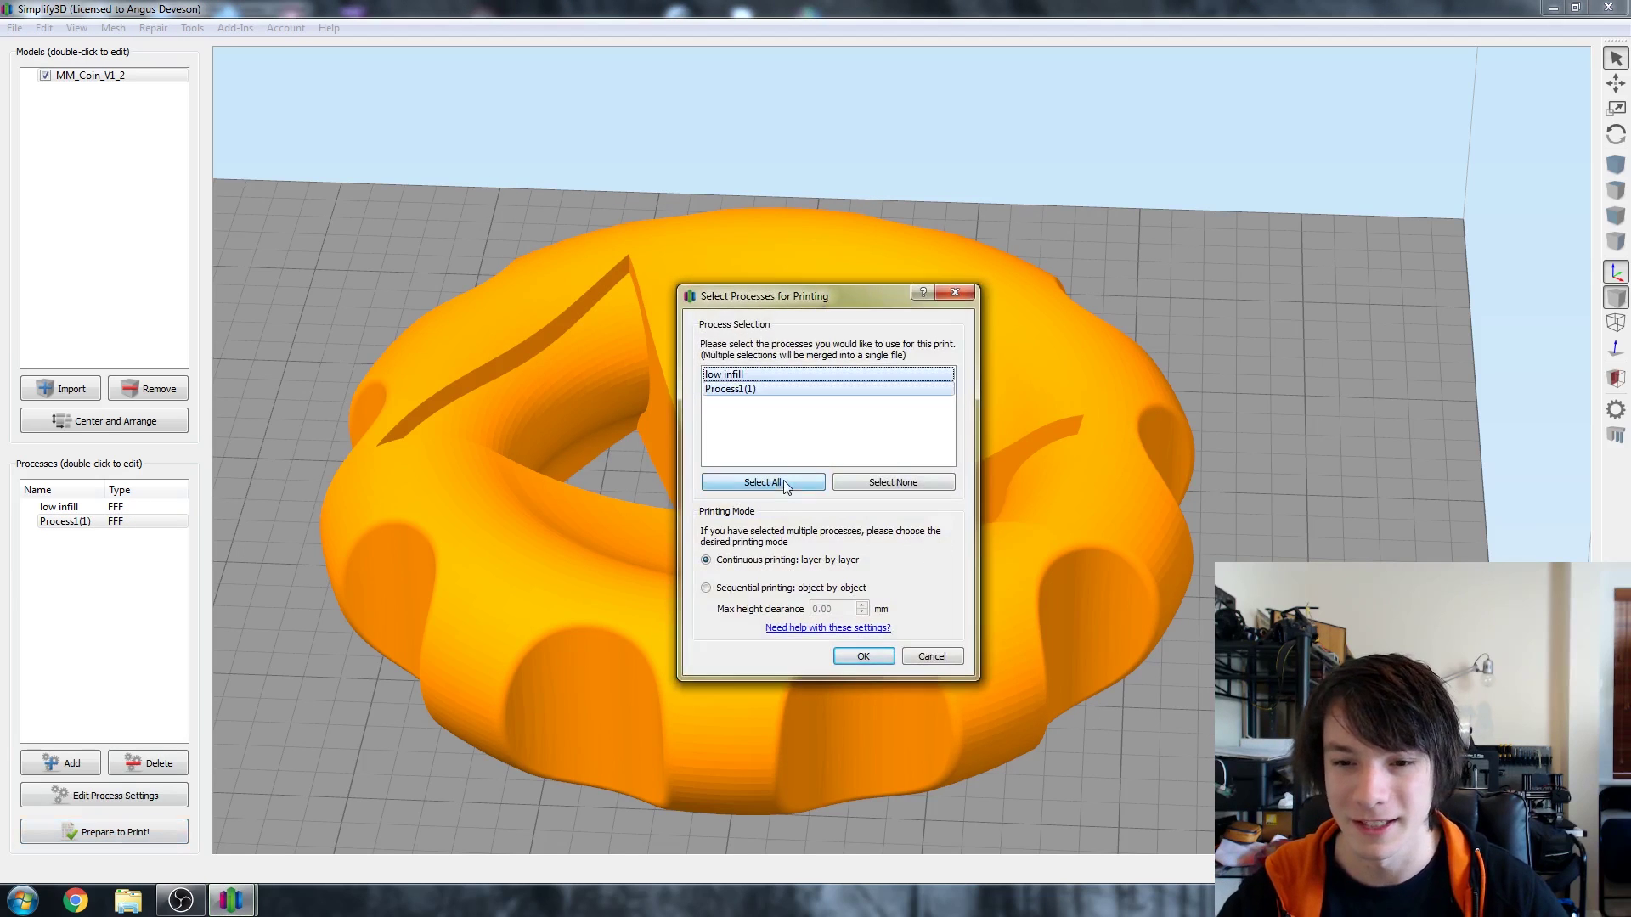
pyautogui.click(875, 657)
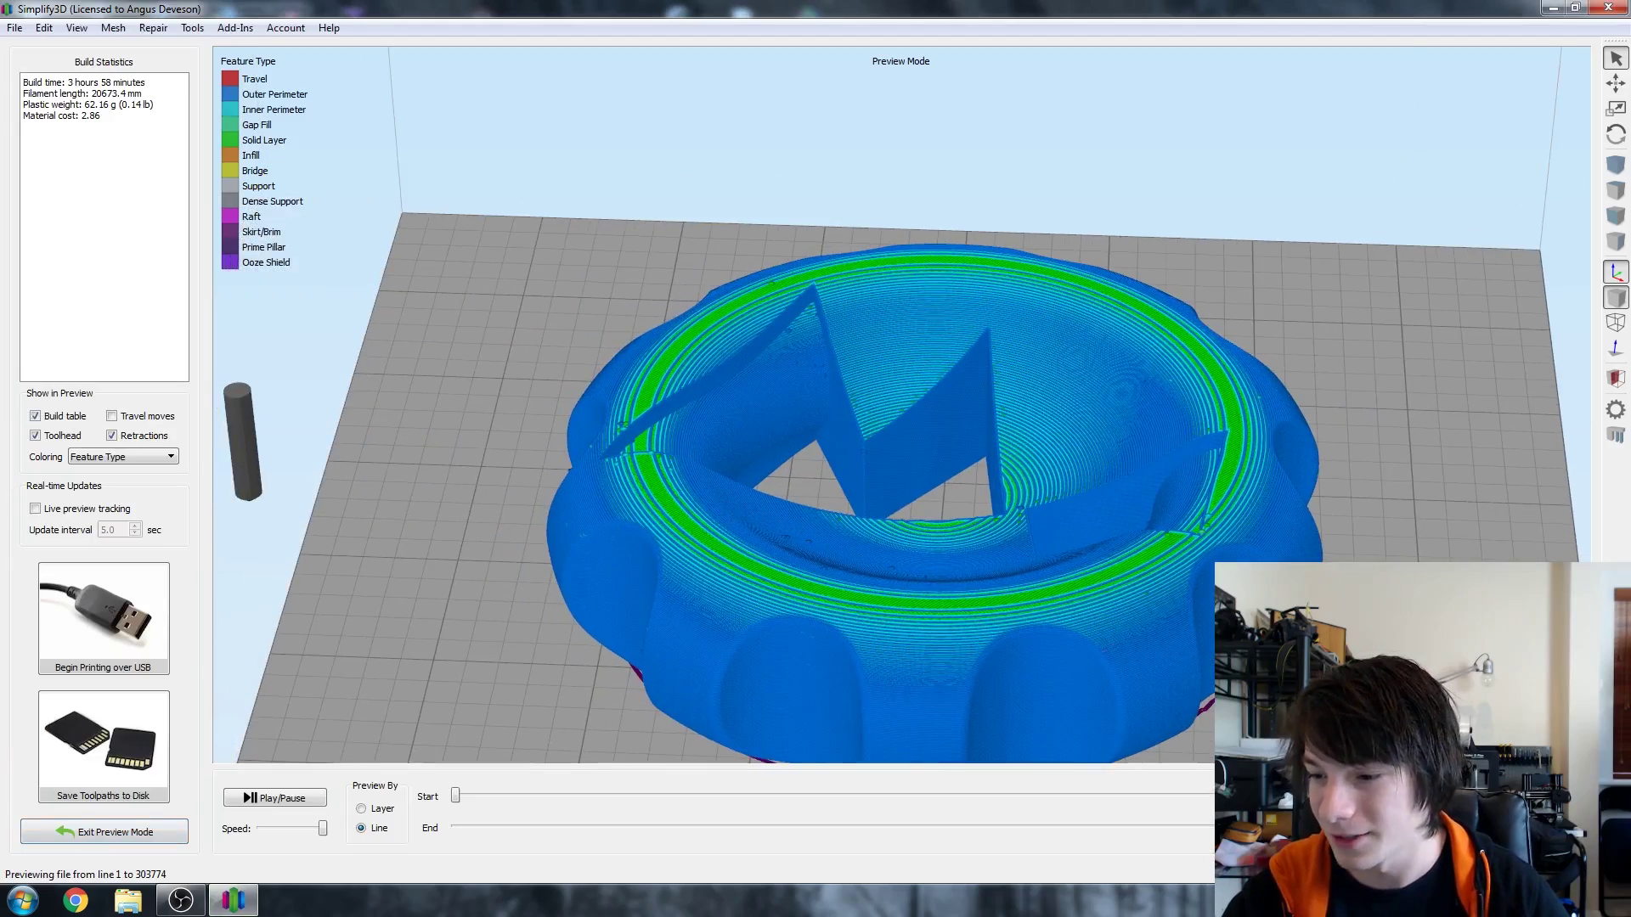
# - Scrub through the toolpath layers and rotate the preview to view the whole coin
pyautogui.moveTo(1571, 828); pyautogui.dragTo(667, 803)
pyautogui.scroll(5, 765, 595)
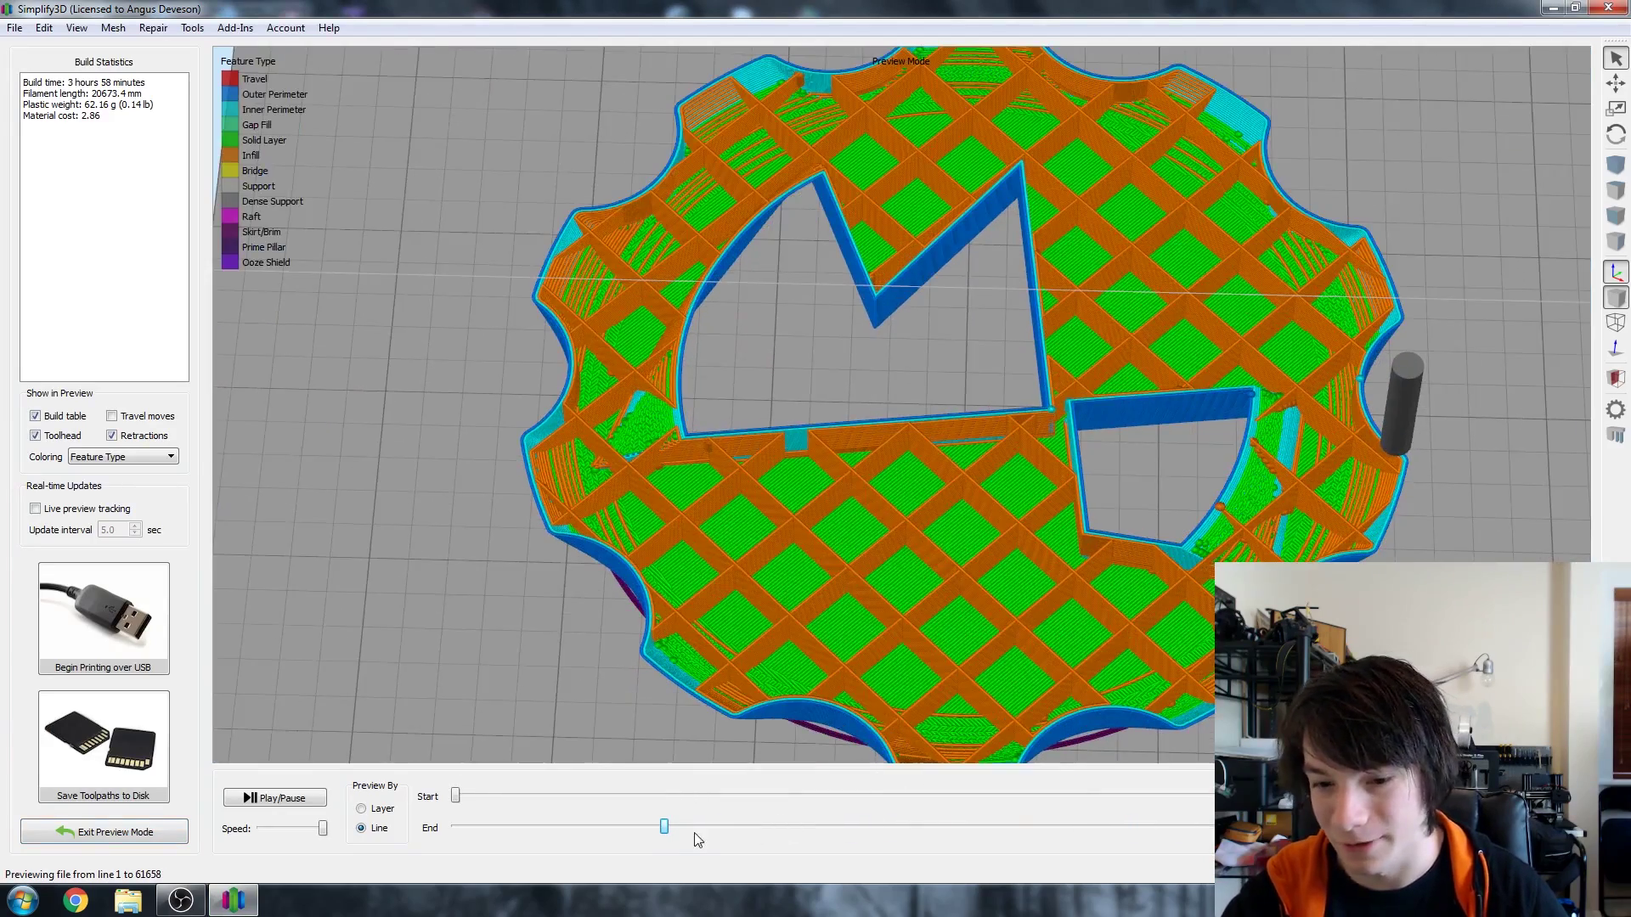
pyautogui.moveTo(664, 828); pyautogui.dragTo(882, 797)
pyautogui.scroll(-3, 783, 345)
pyautogui.moveTo(783, 345); pyautogui.dragTo(723, 265)
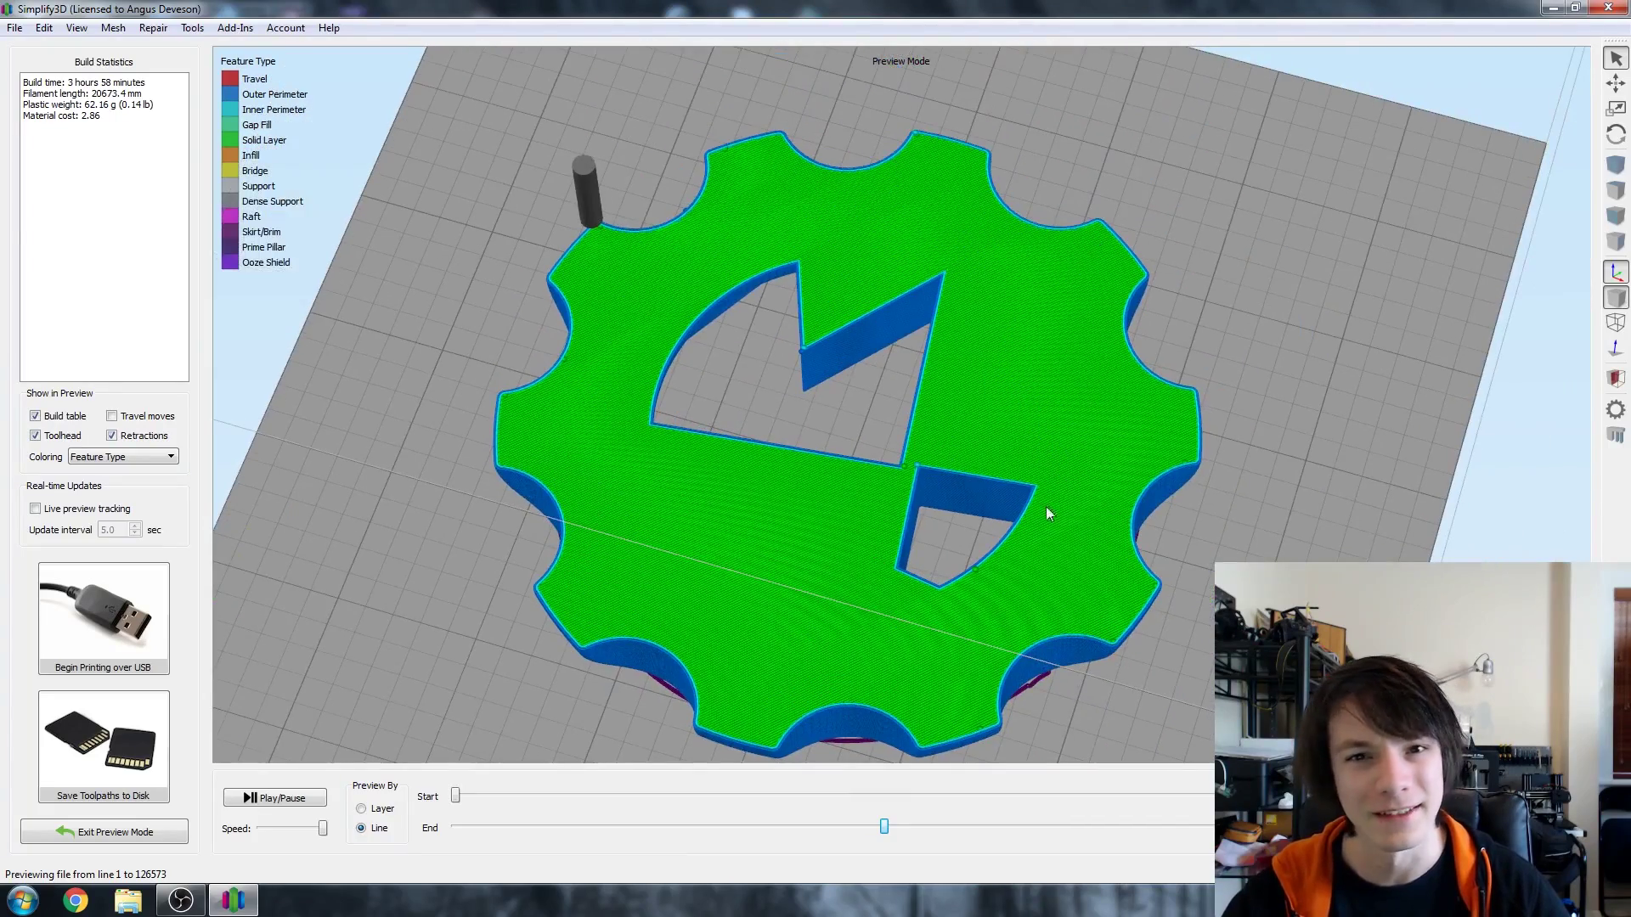
pyautogui.moveTo(937, 439); pyautogui.dragTo(856, 459)
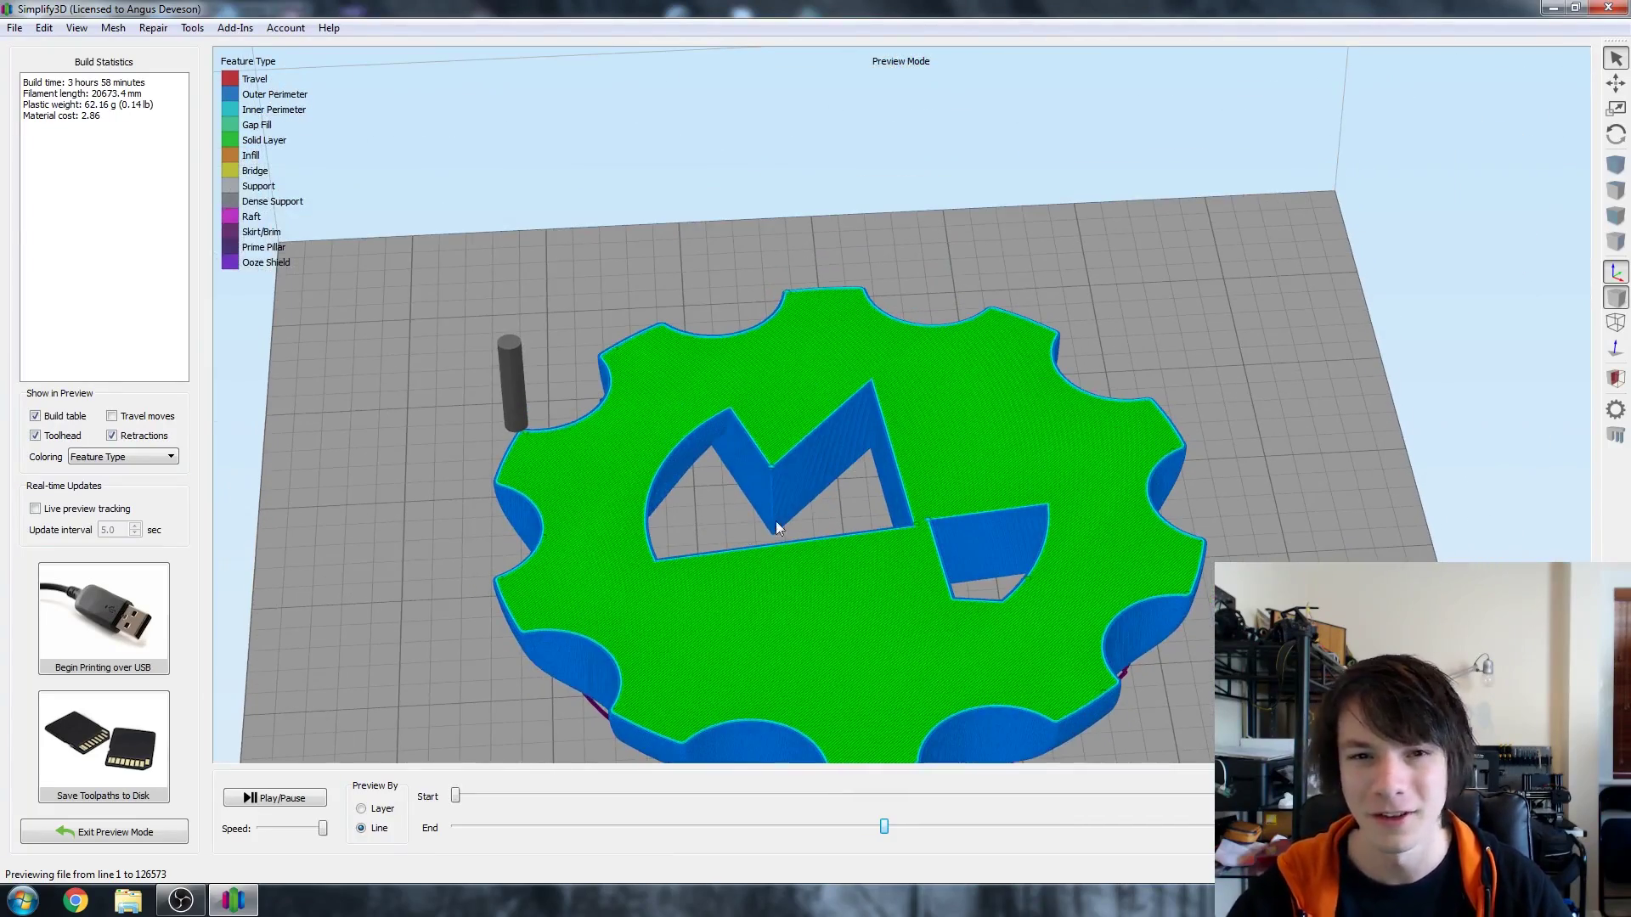
# - Set the low infill process to 0 top solid layers
pyautogui.click(96, 833)
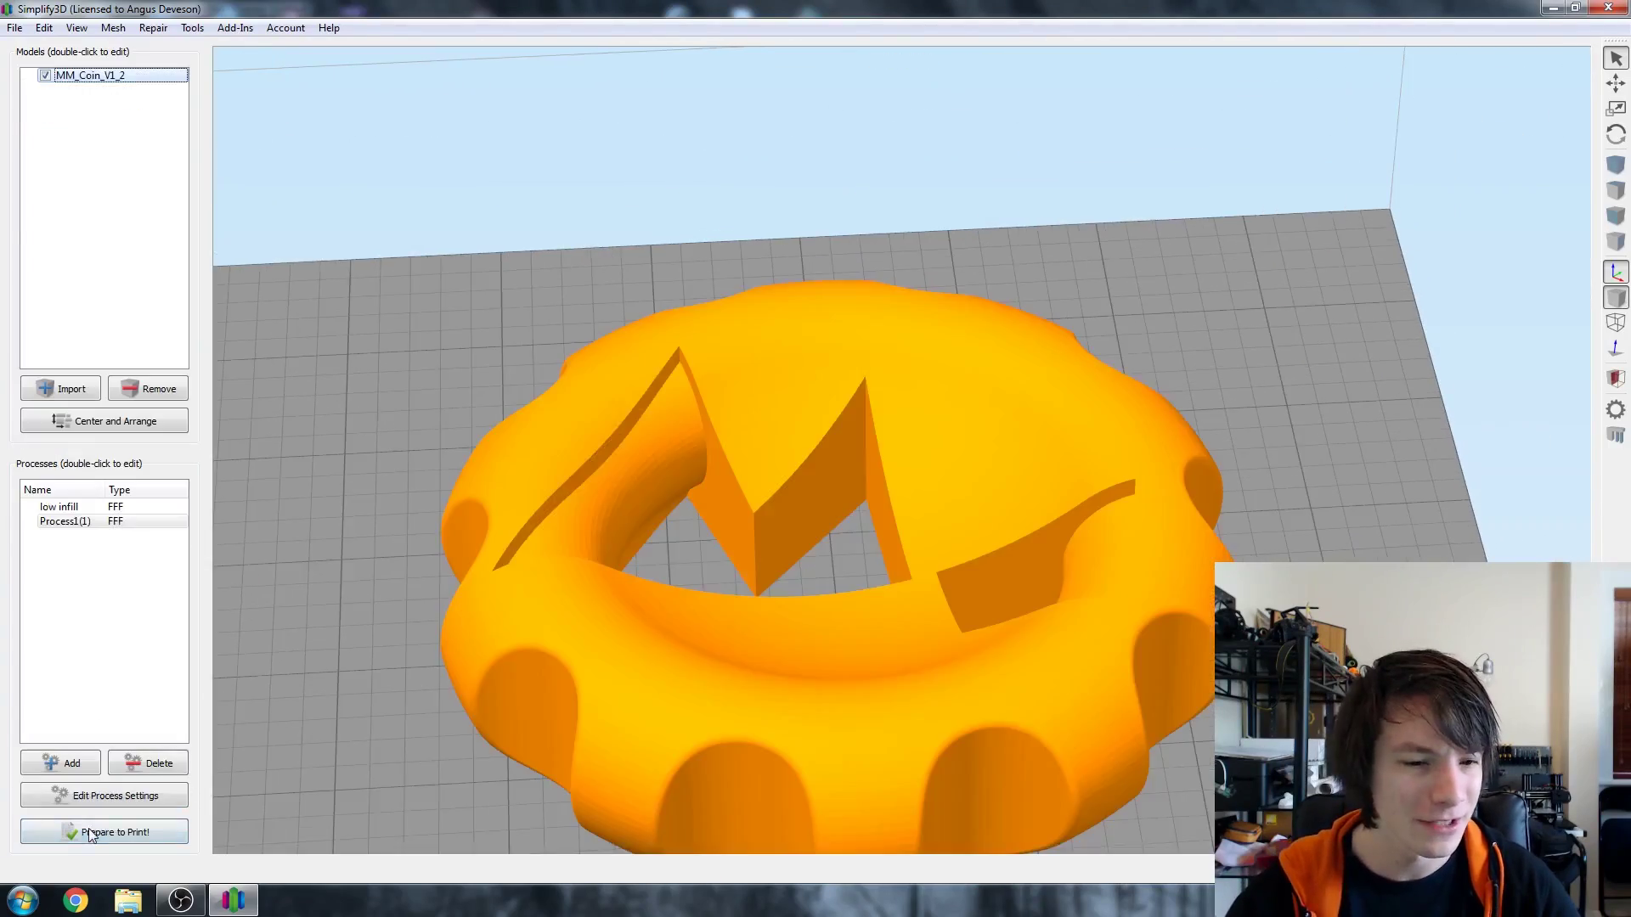
pyautogui.doubleClick(70, 506)
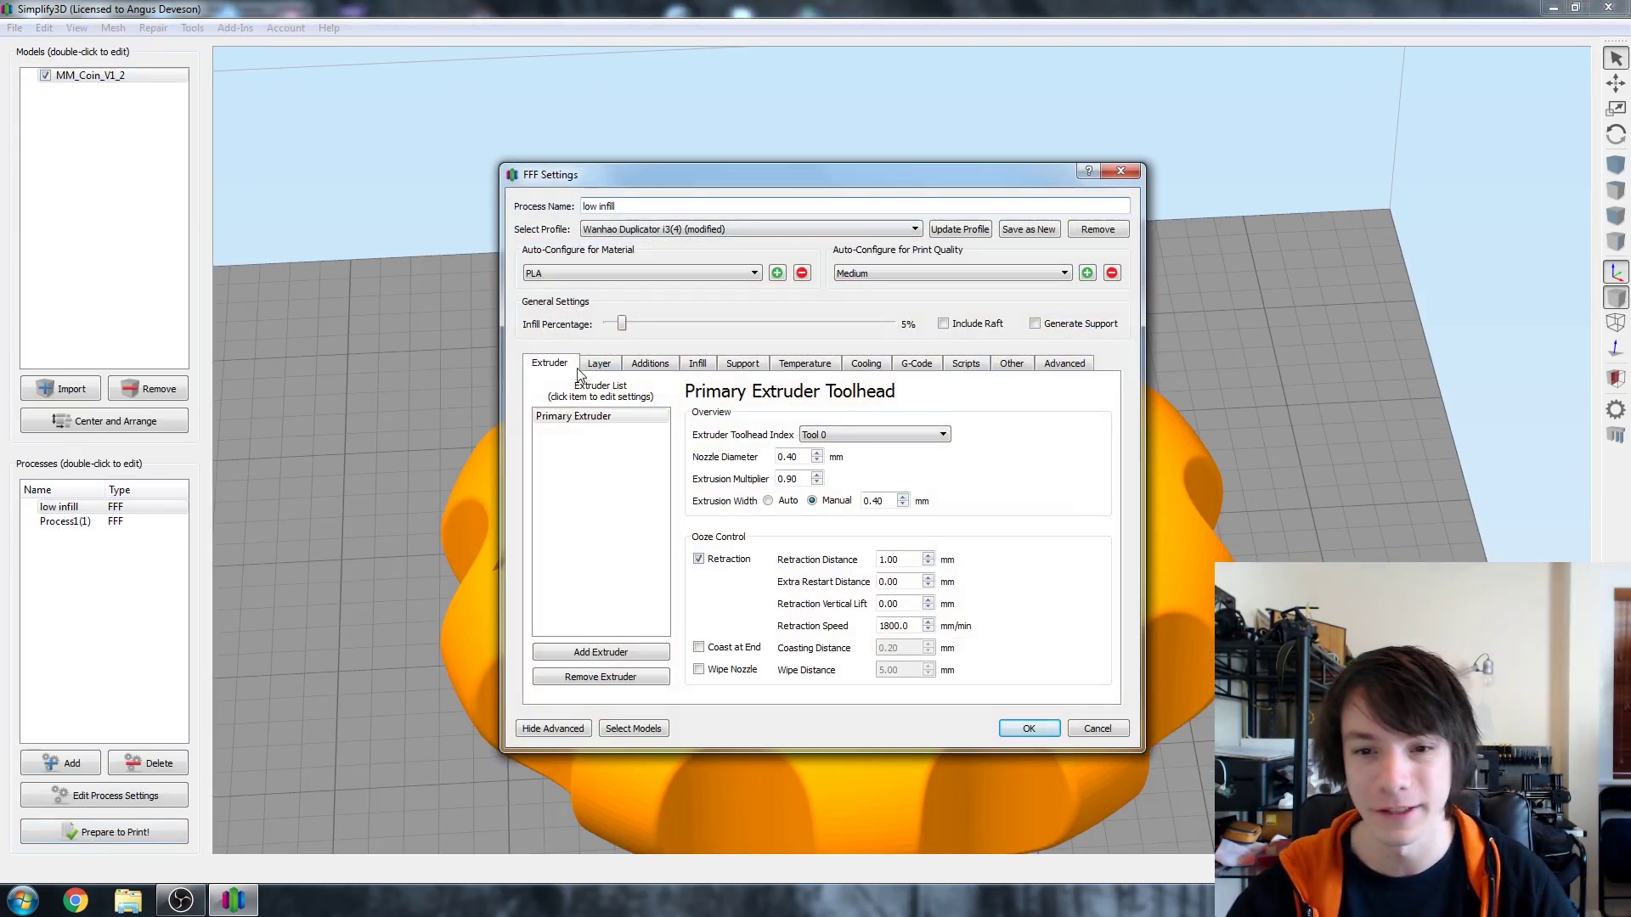
pyautogui.click(597, 365)
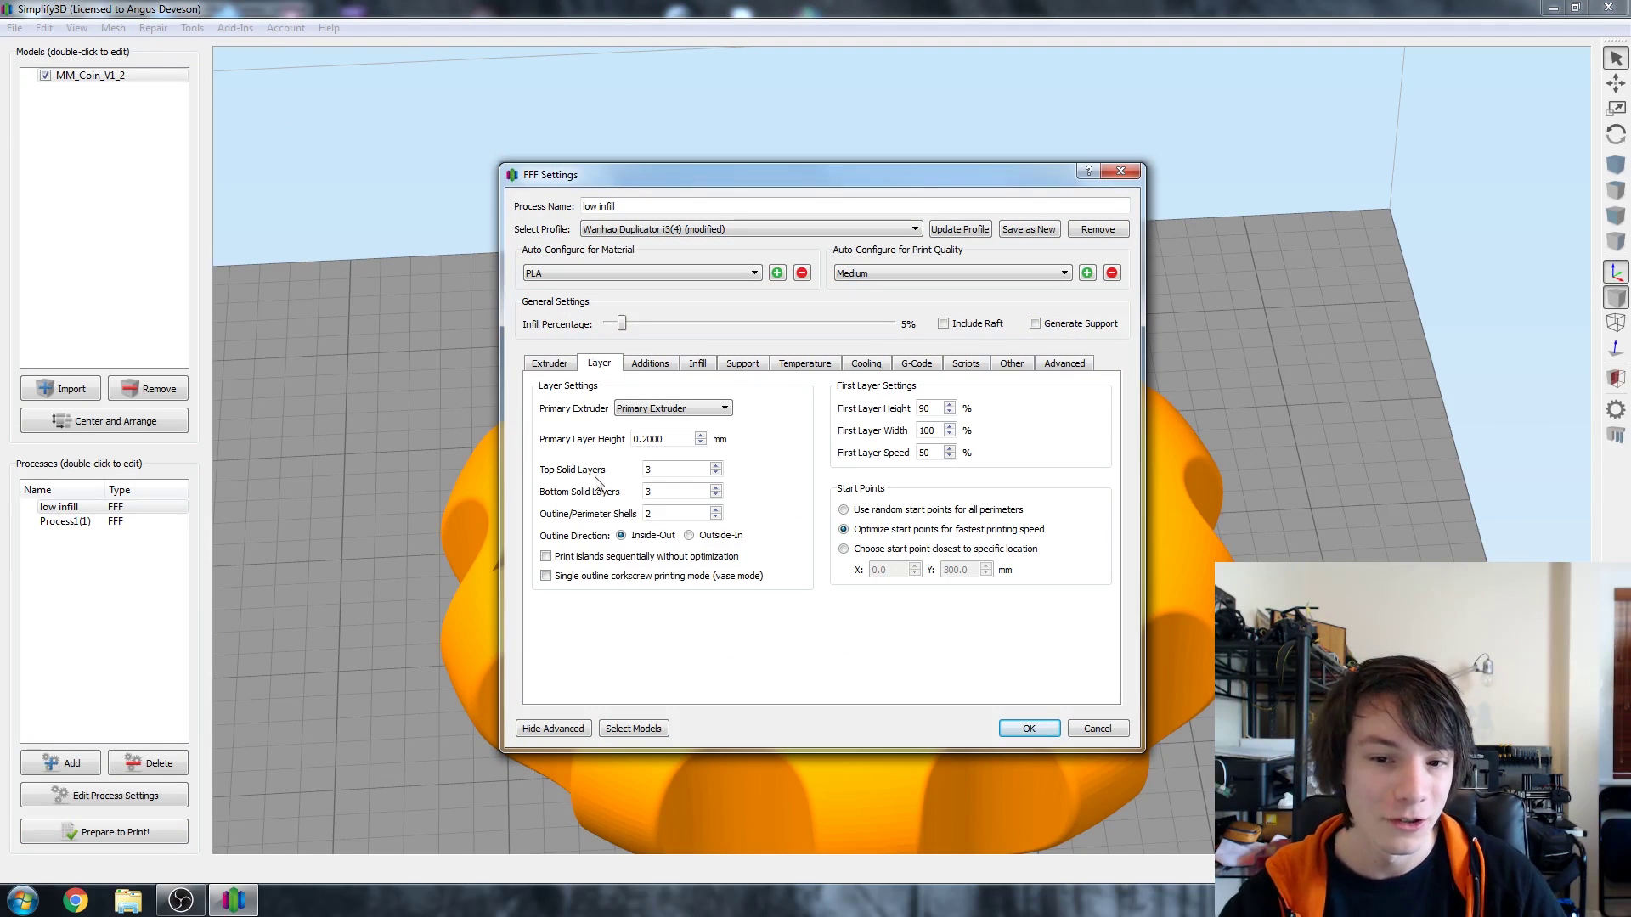
pyautogui.write('0')
pyautogui.click(1028, 729)
# - Rename Process1(1) to 'higher infill' and set its bottom solid layers to 0
pyautogui.click(83, 521)
pyautogui.doubleClick(90, 524)
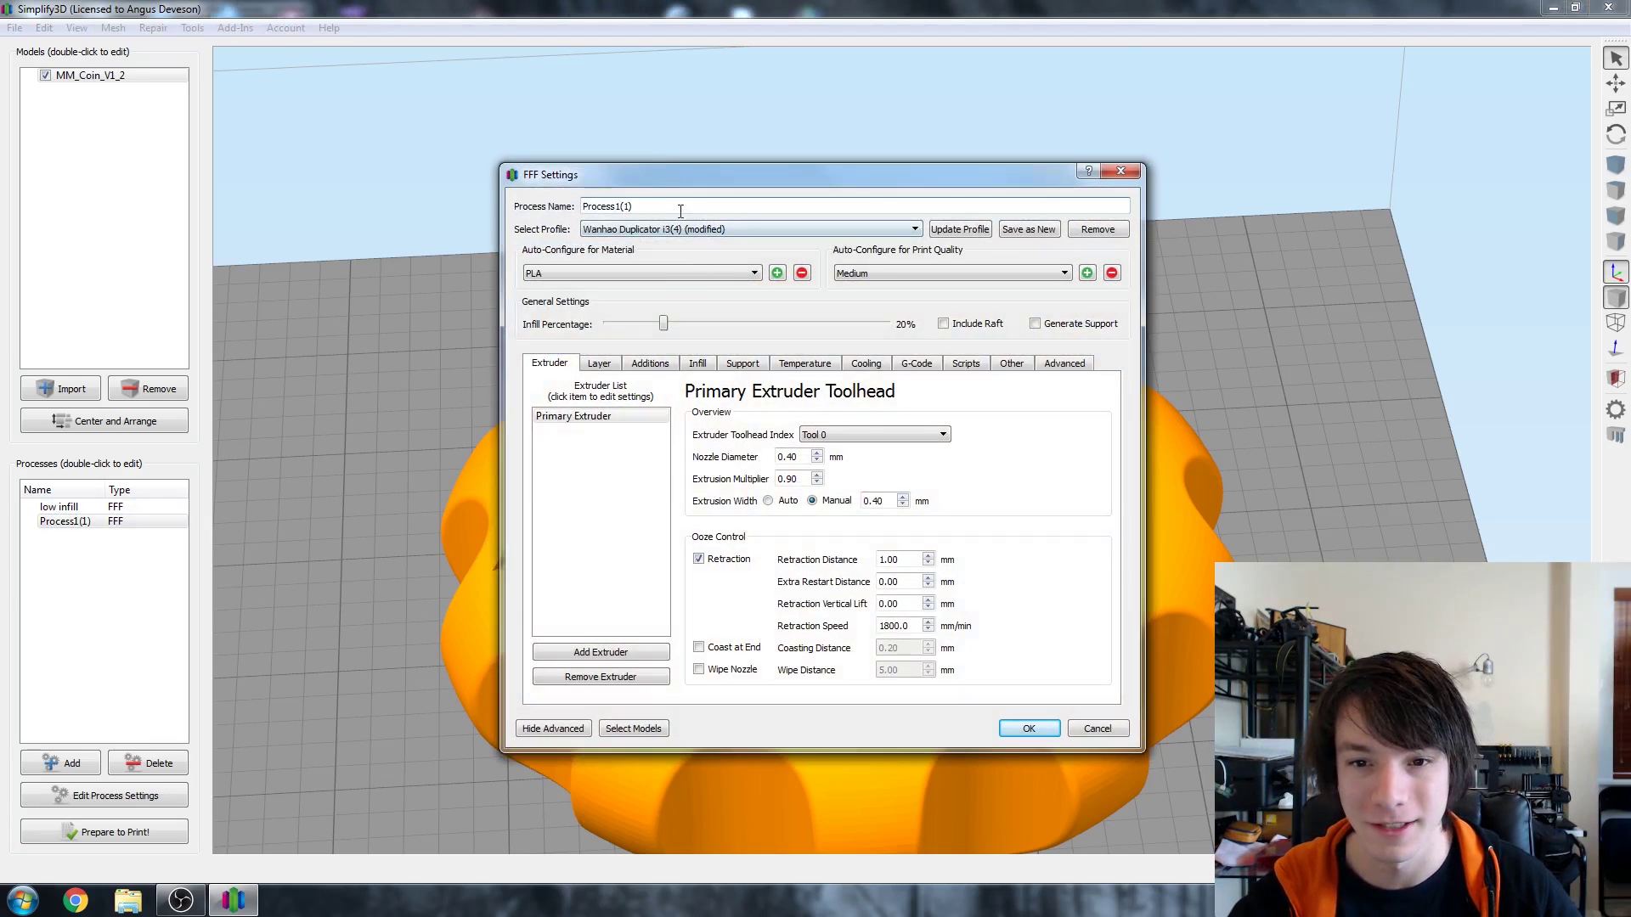
pyautogui.hotkey('ctrl', 'a')
pyautogui.write('higher infill')
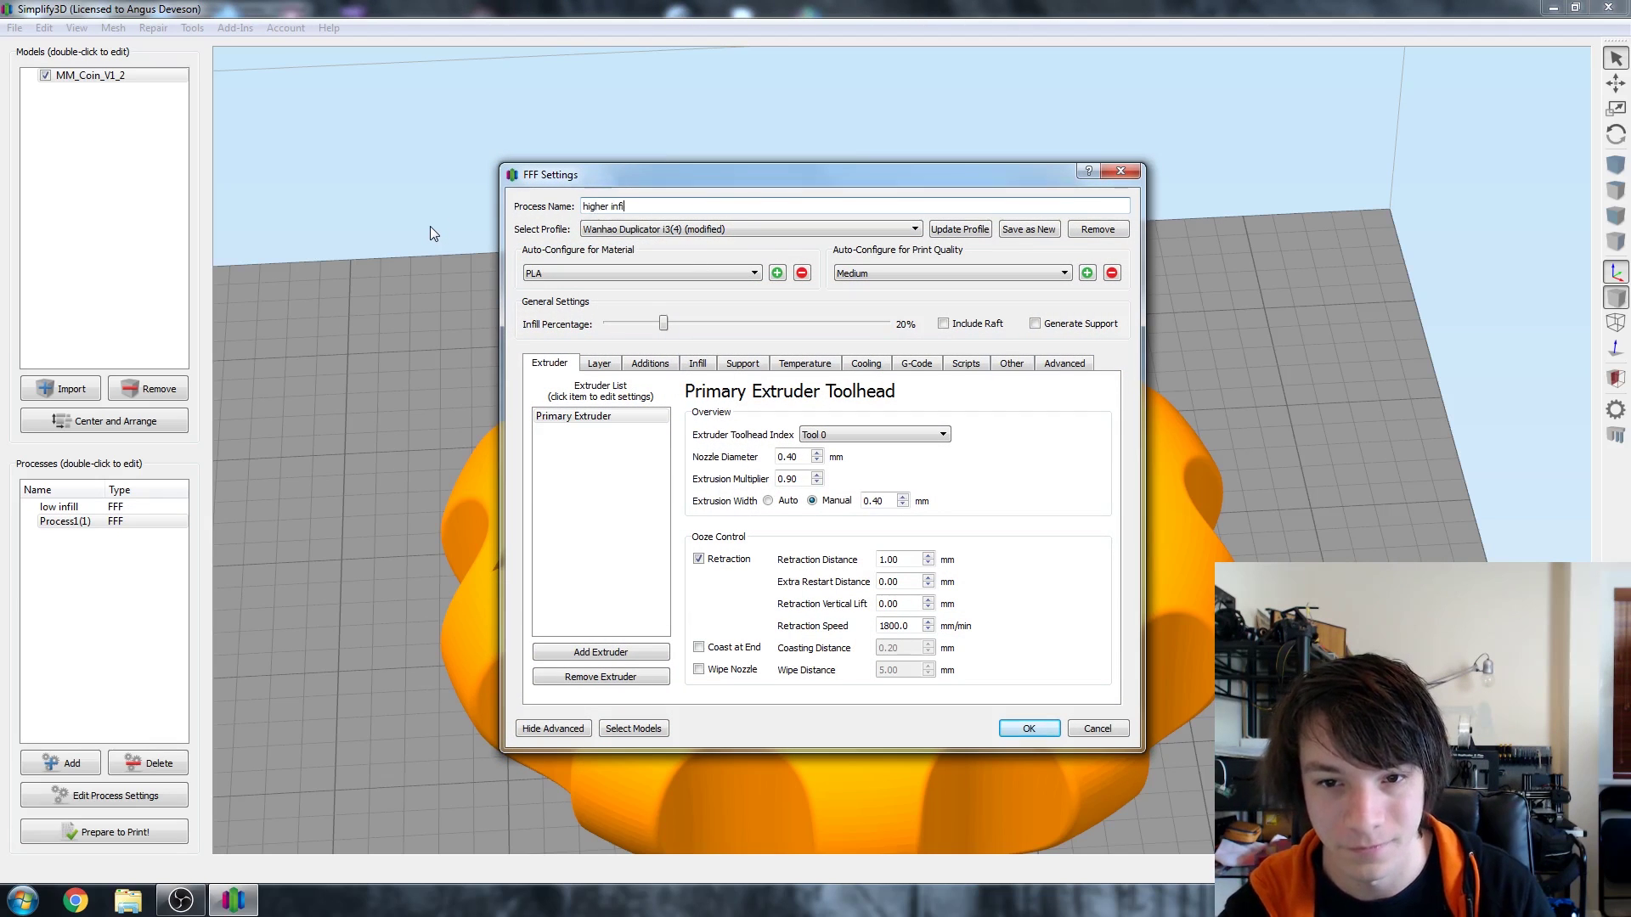
pyautogui.click(708, 363)
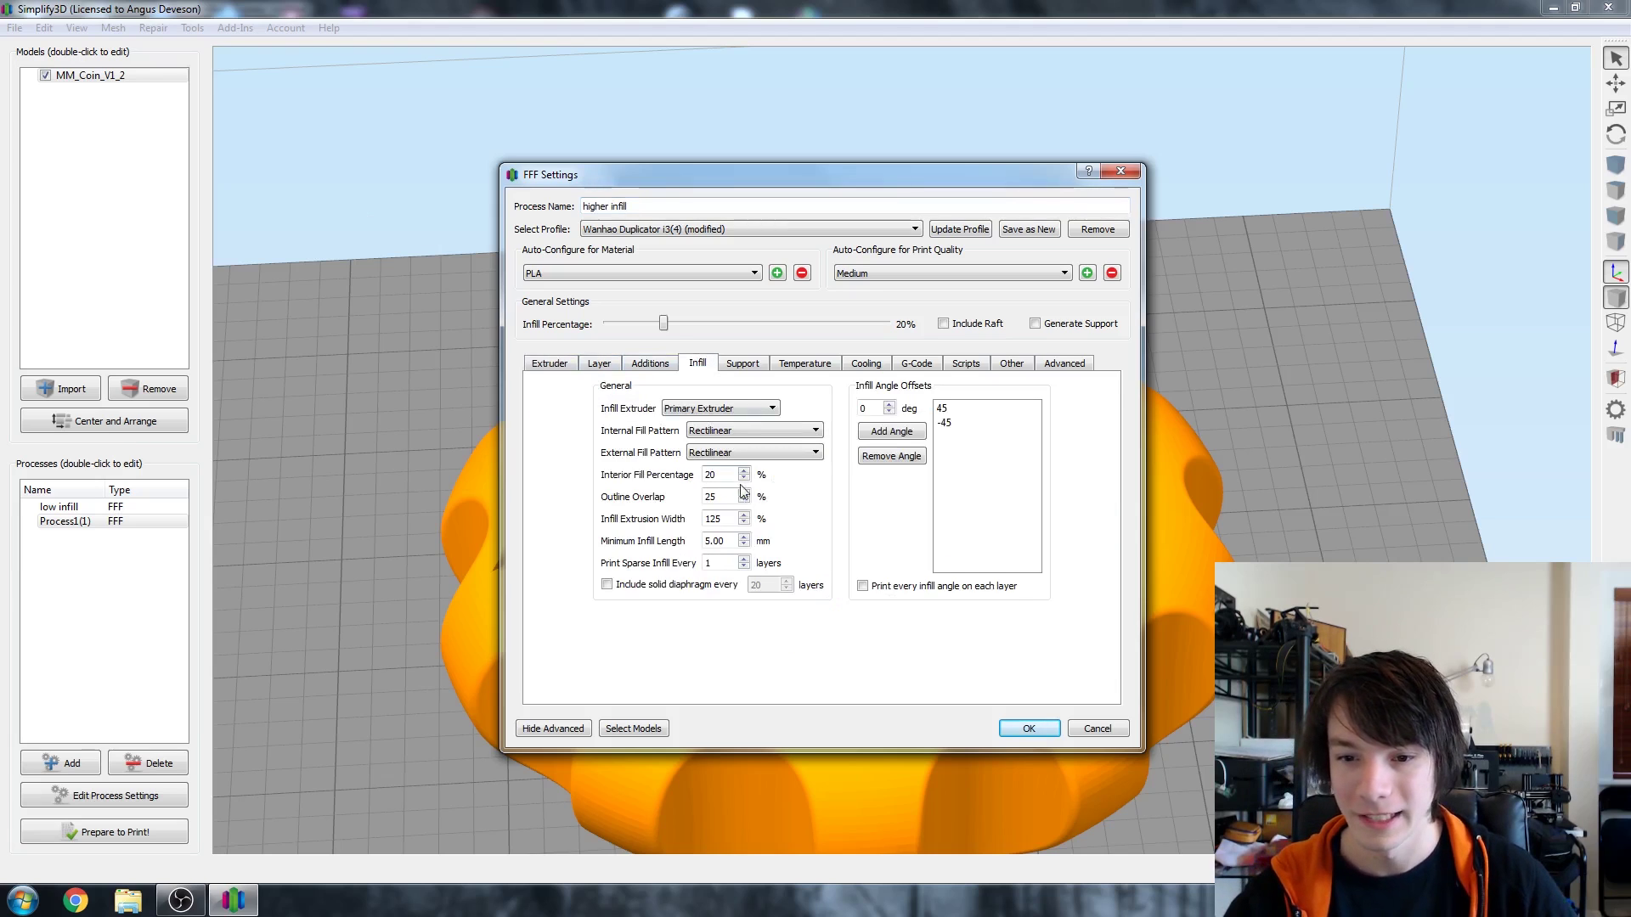
pyautogui.click(600, 364)
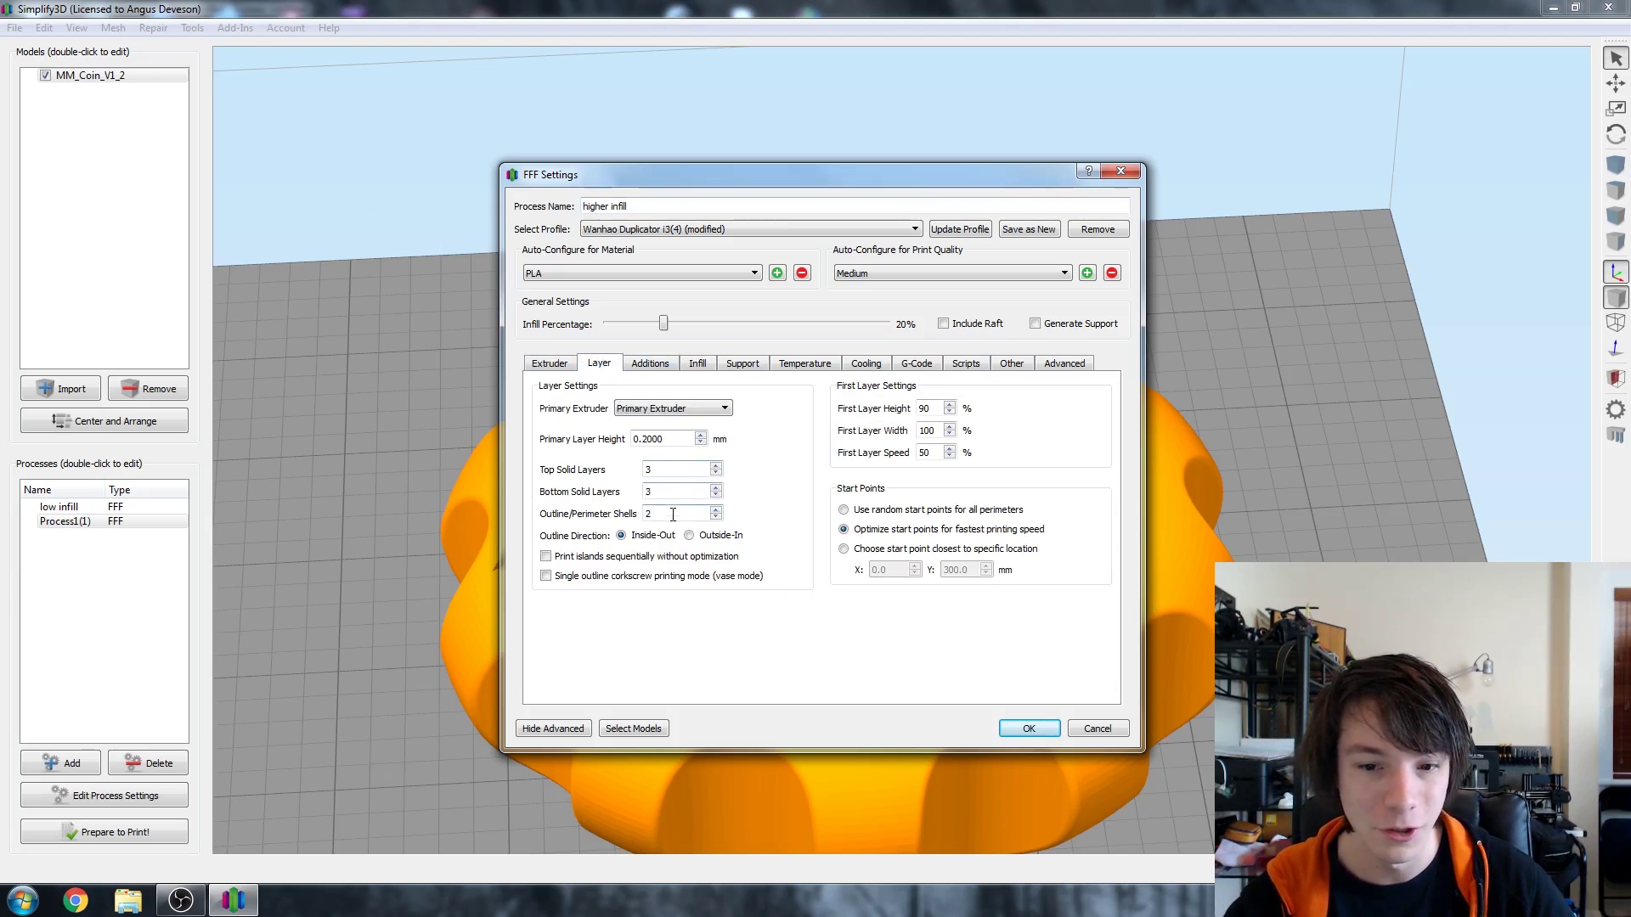
pyautogui.write('0')
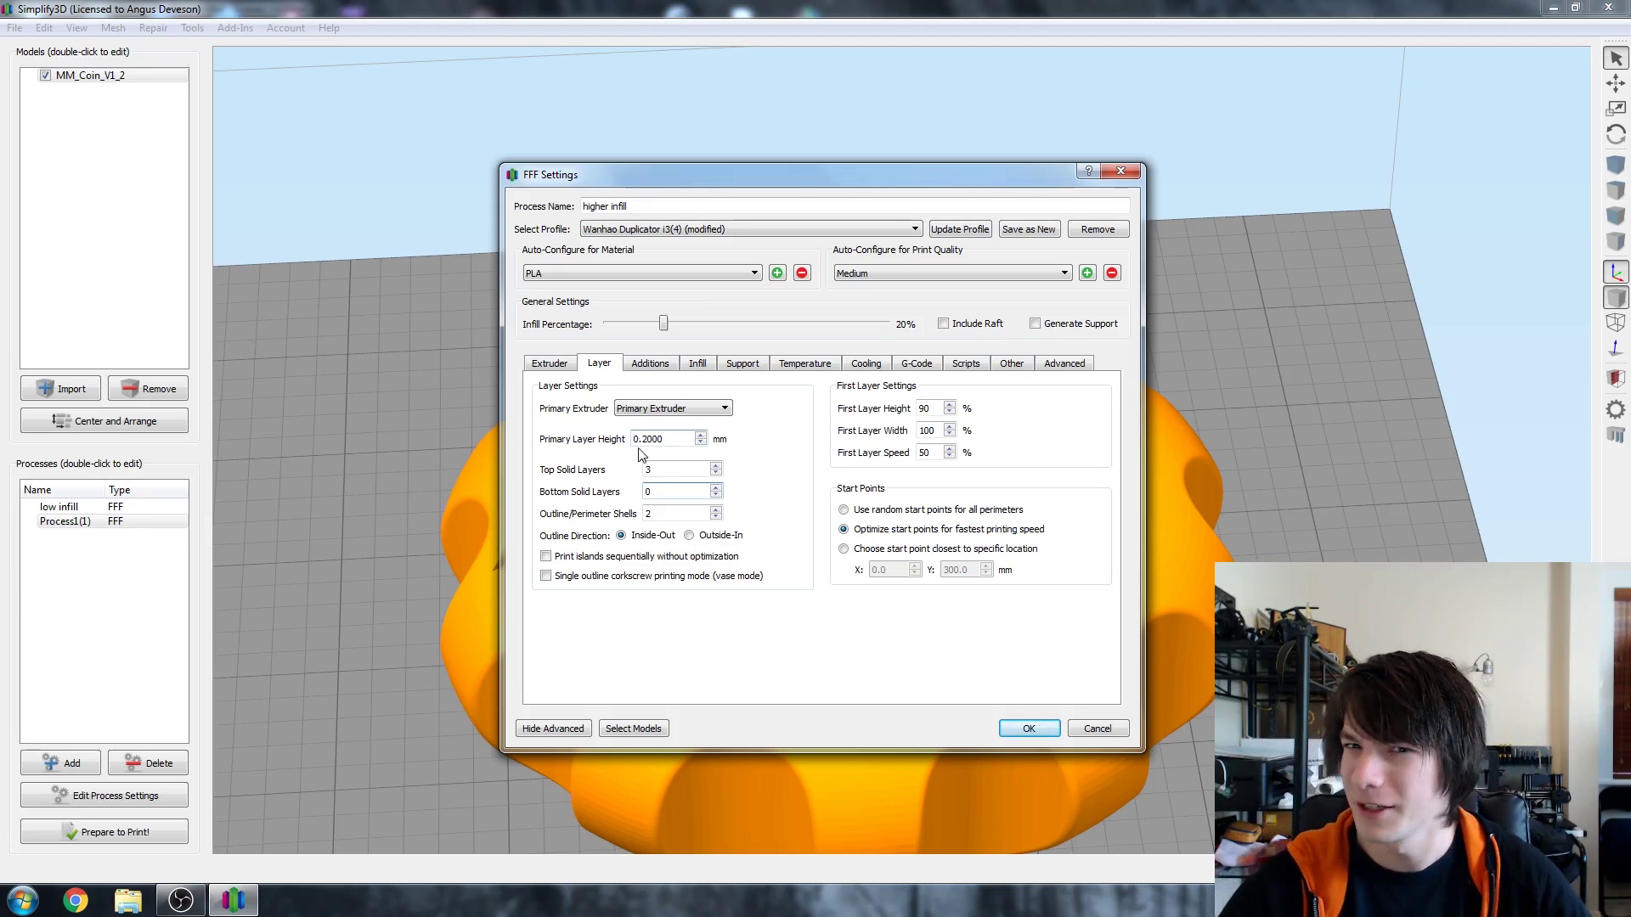
pyautogui.click(1010, 726)
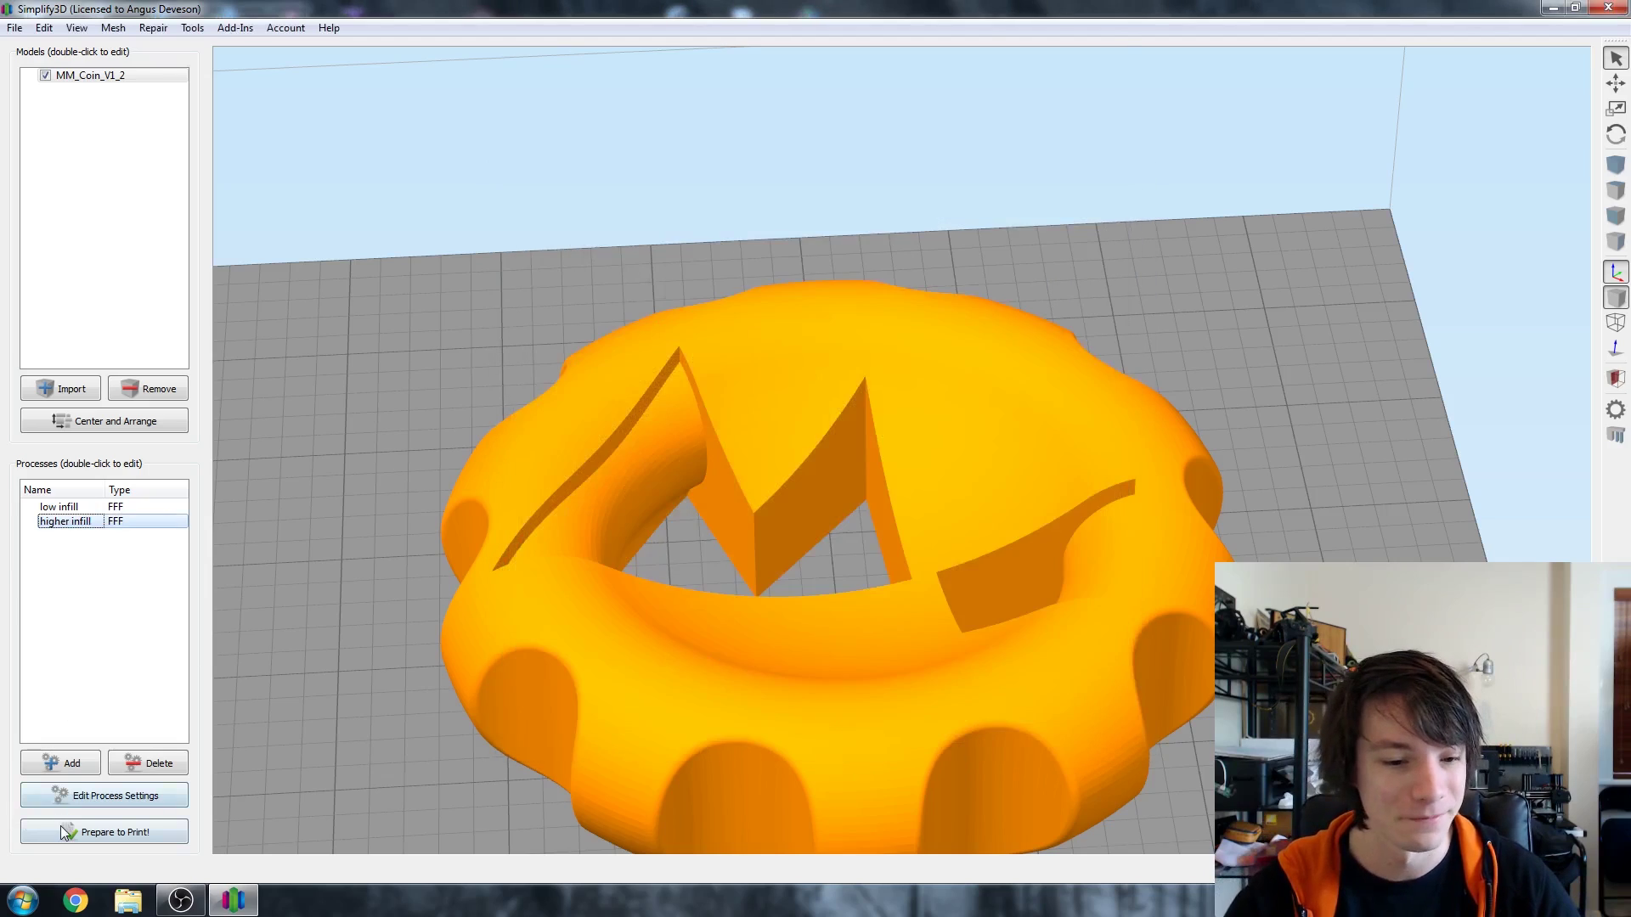
# - Re-slice the coin with both processes selected
pyautogui.click(60, 831)
pyautogui.click(780, 483)
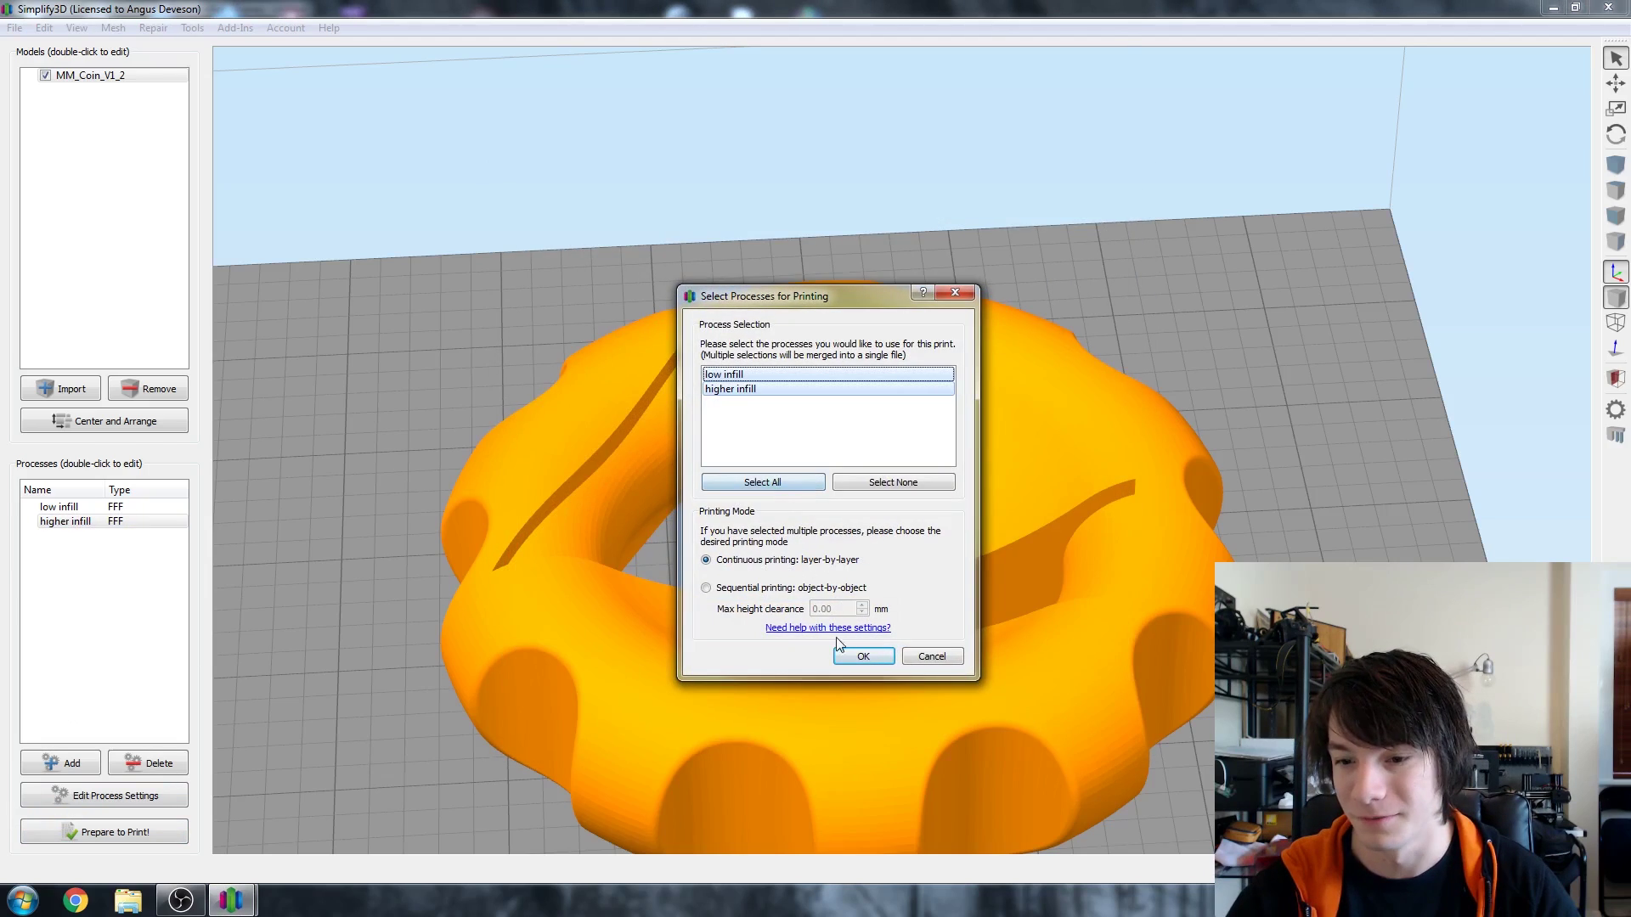
pyautogui.click(860, 657)
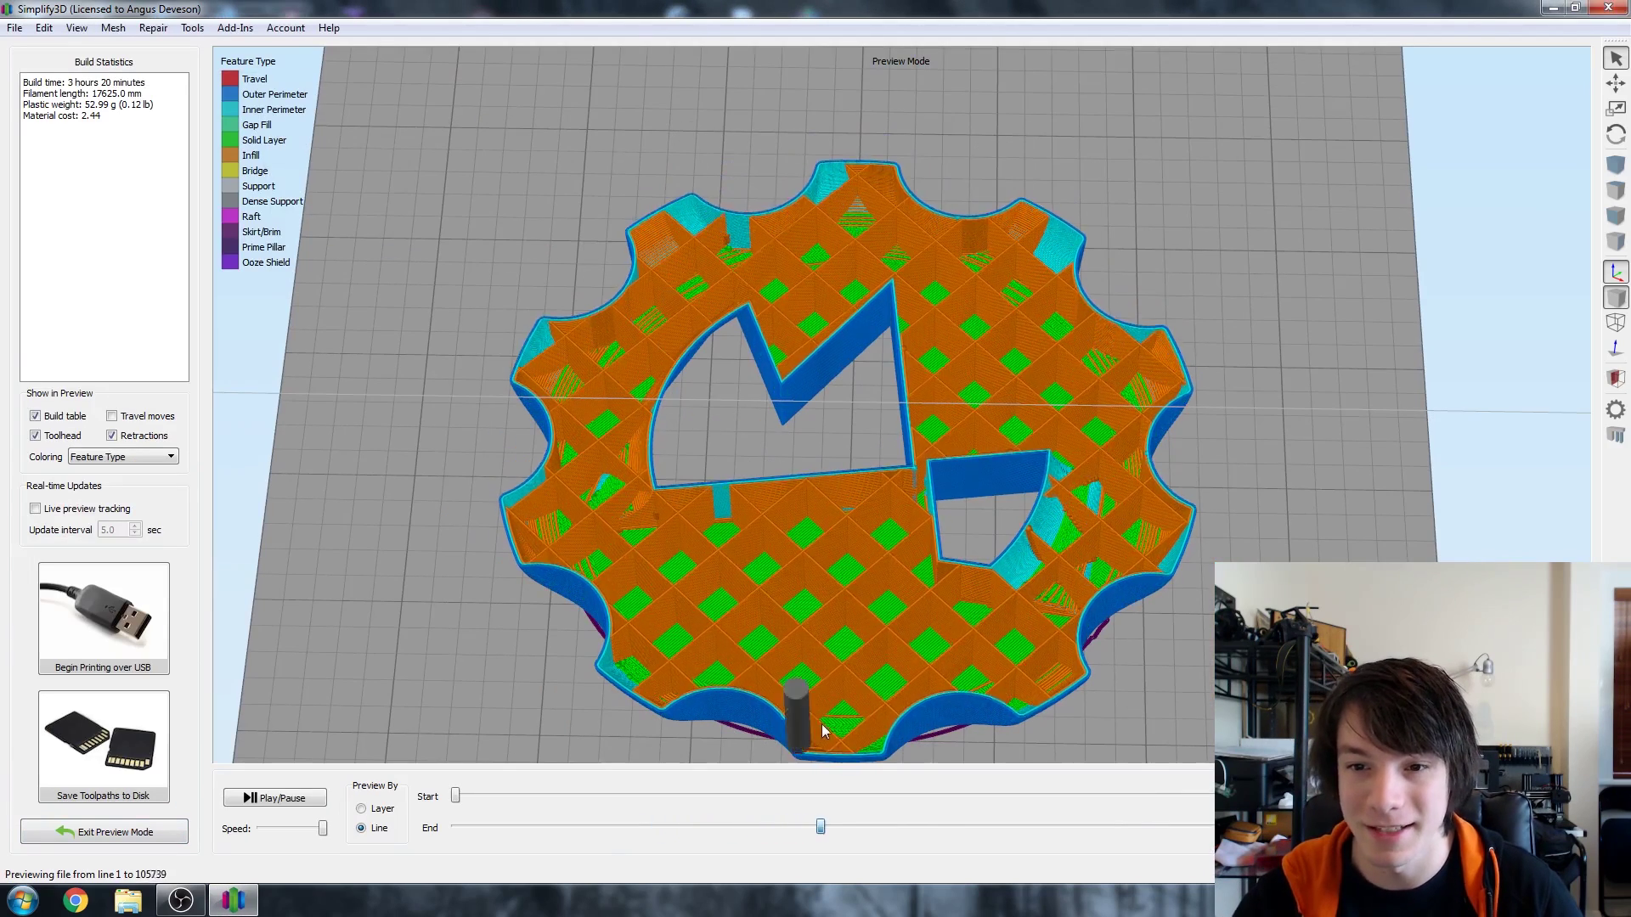
# - Scrub through the new toolpath layers and pan across the coin, then leave the preview
pyautogui.moveTo(824, 730); pyautogui.dragTo(896, 738)
pyautogui.scroll(5, 924, 312)
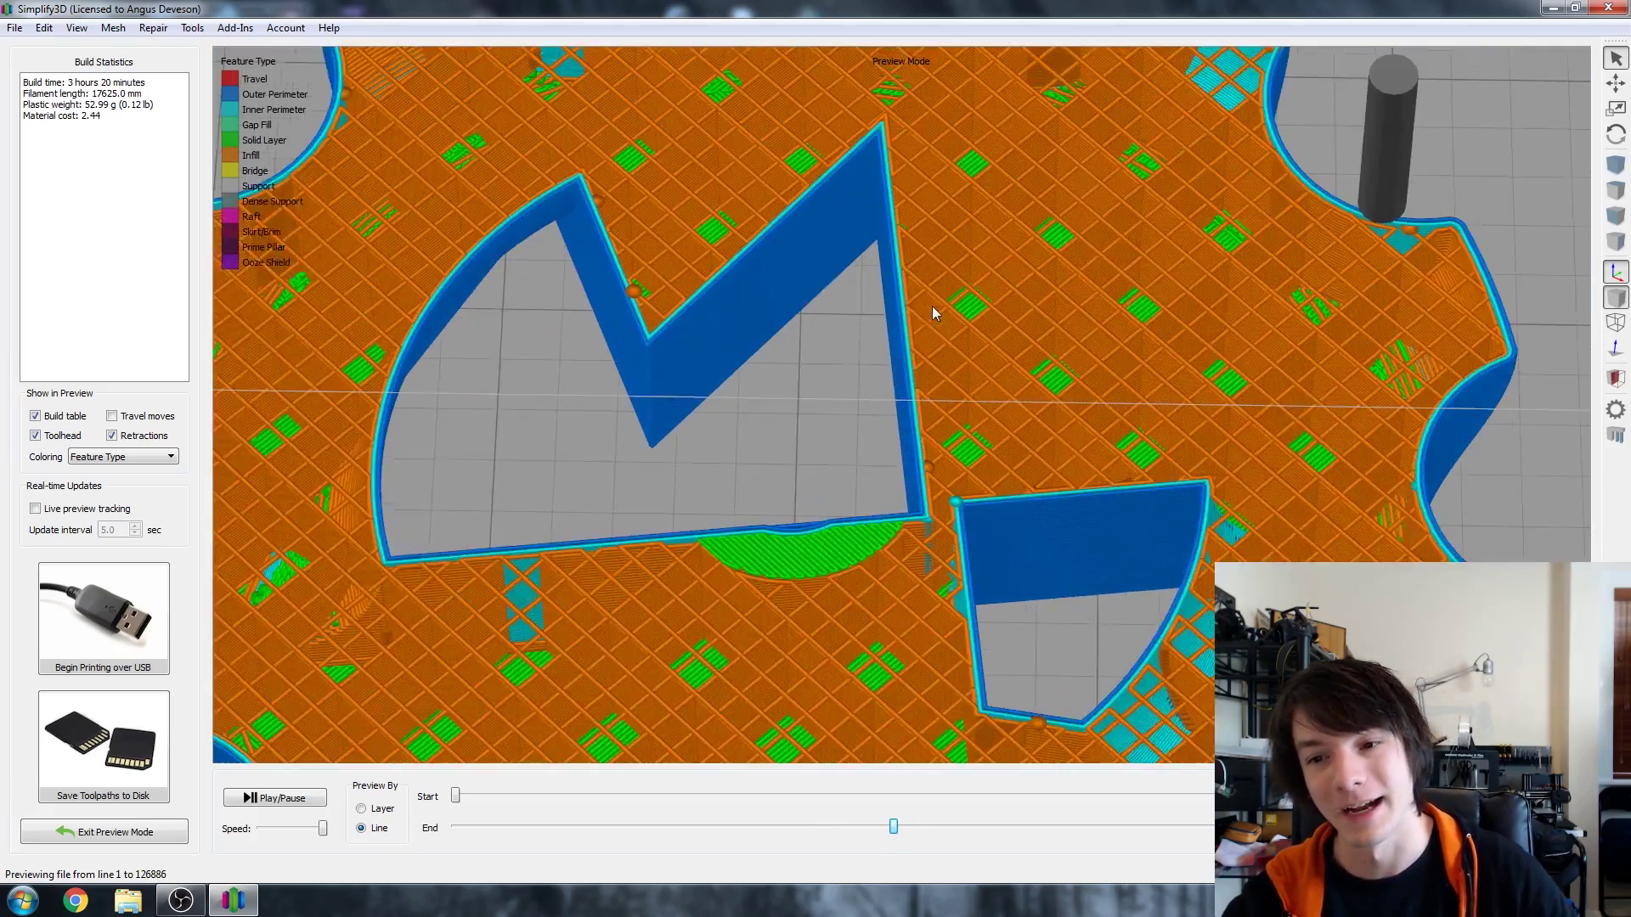
pyautogui.moveTo(925, 310); pyautogui.dragTo(862, 299, button='right')
pyautogui.moveTo(894, 827); pyautogui.dragTo(1092, 828)
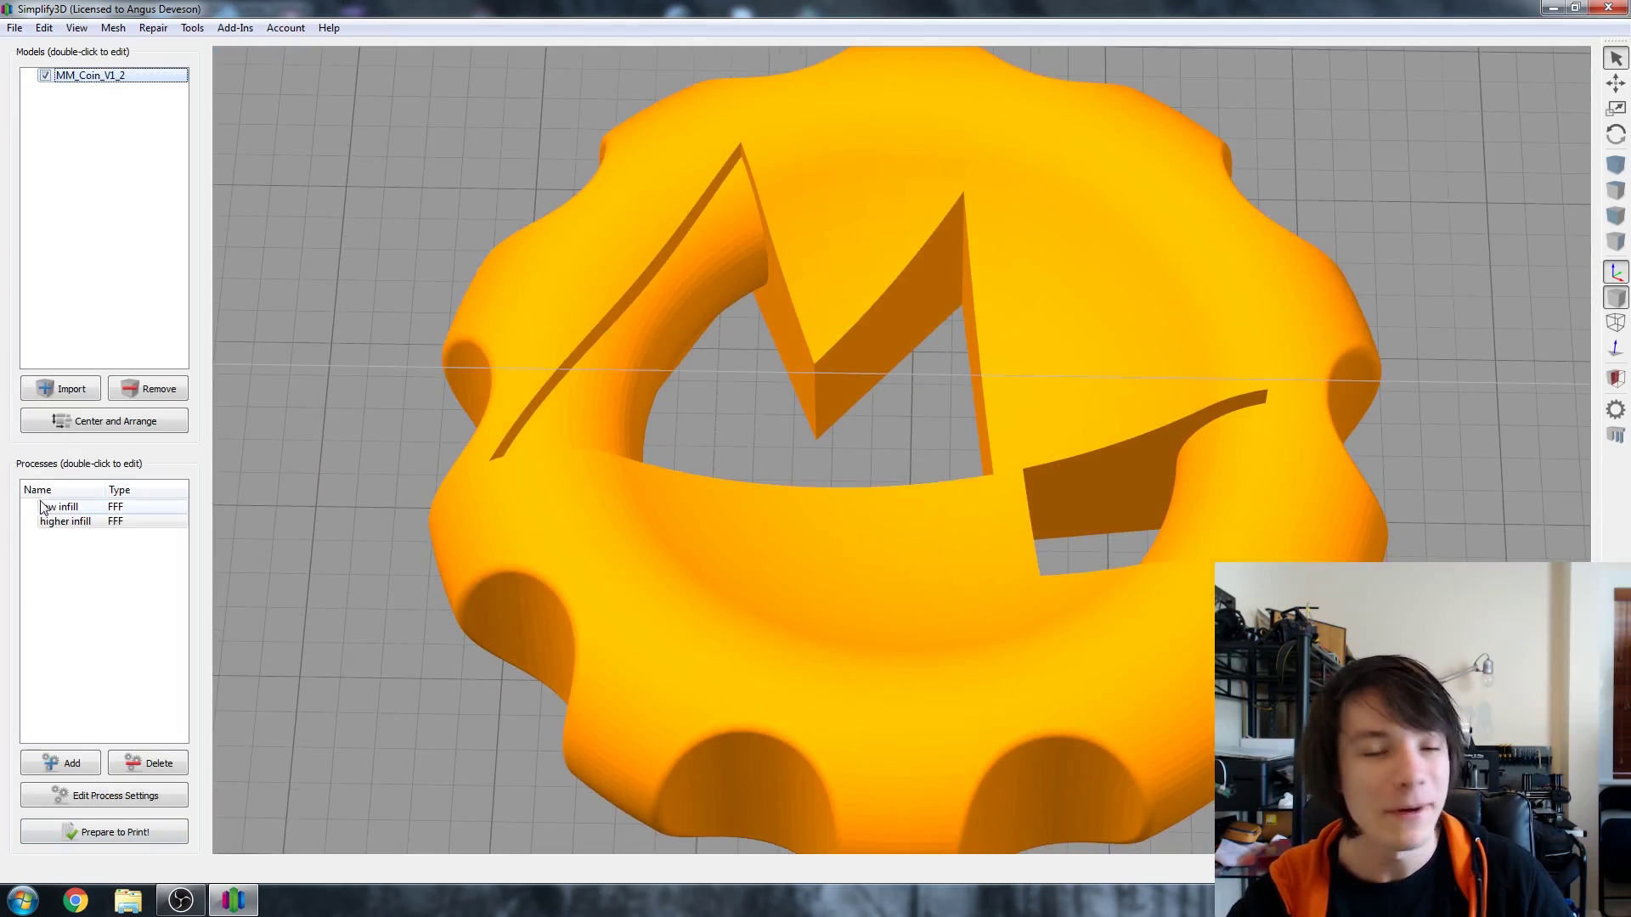
pyautogui.click(45, 521)
# - Replace low infill's 45 and -45 infill angle offsets with a single 0° angle
pyautogui.doubleClick(52, 507)
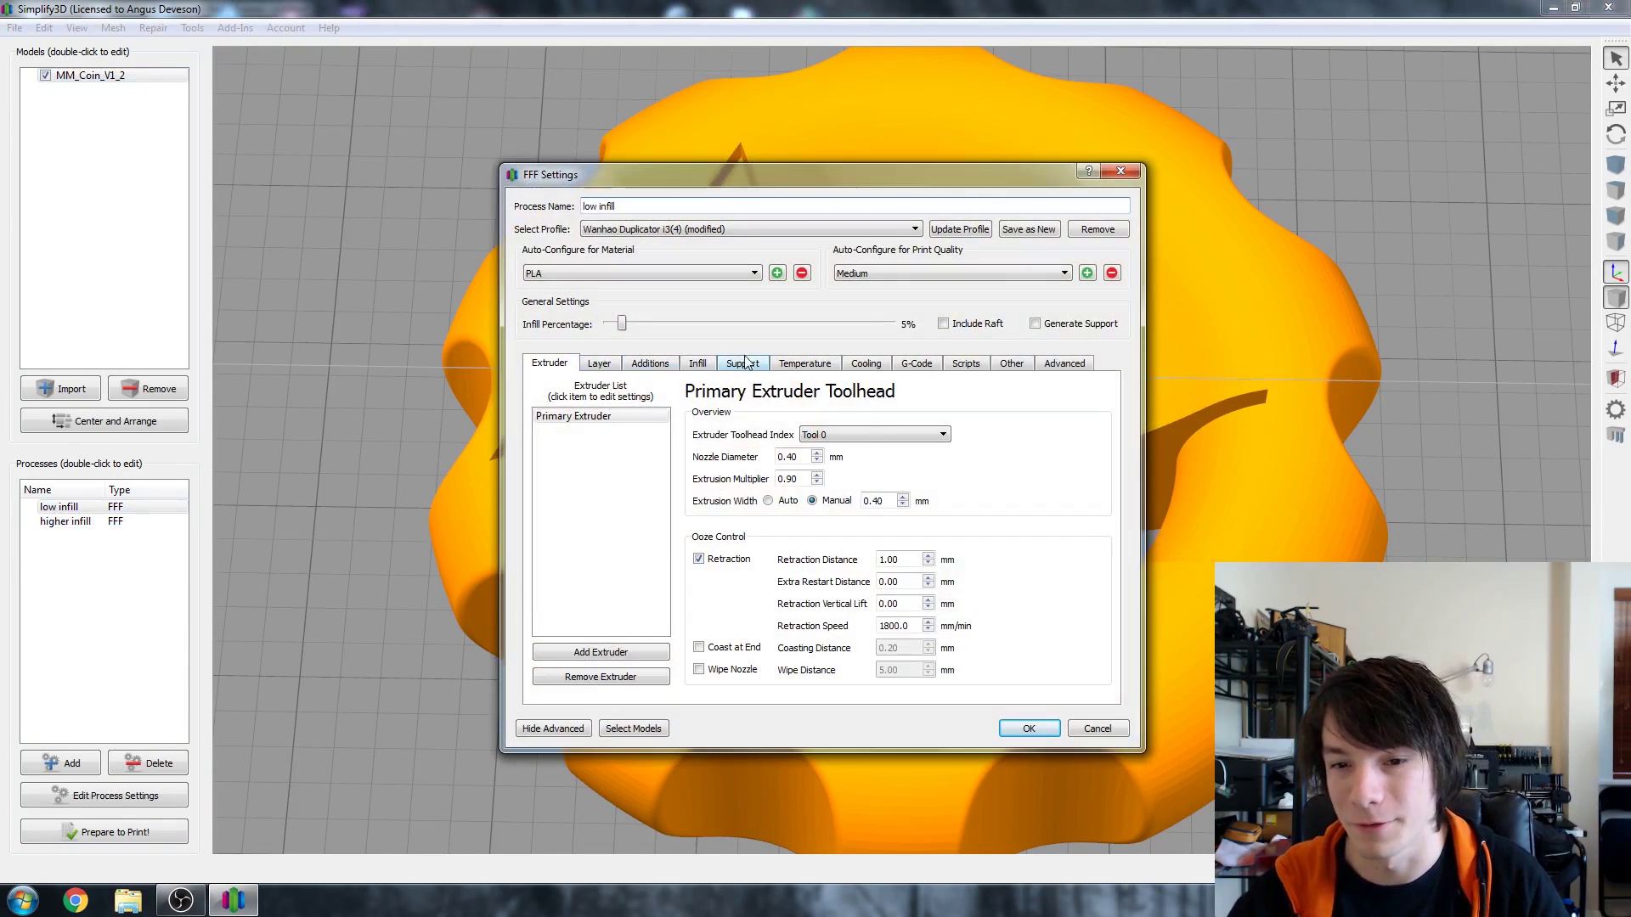
pyautogui.click(700, 365)
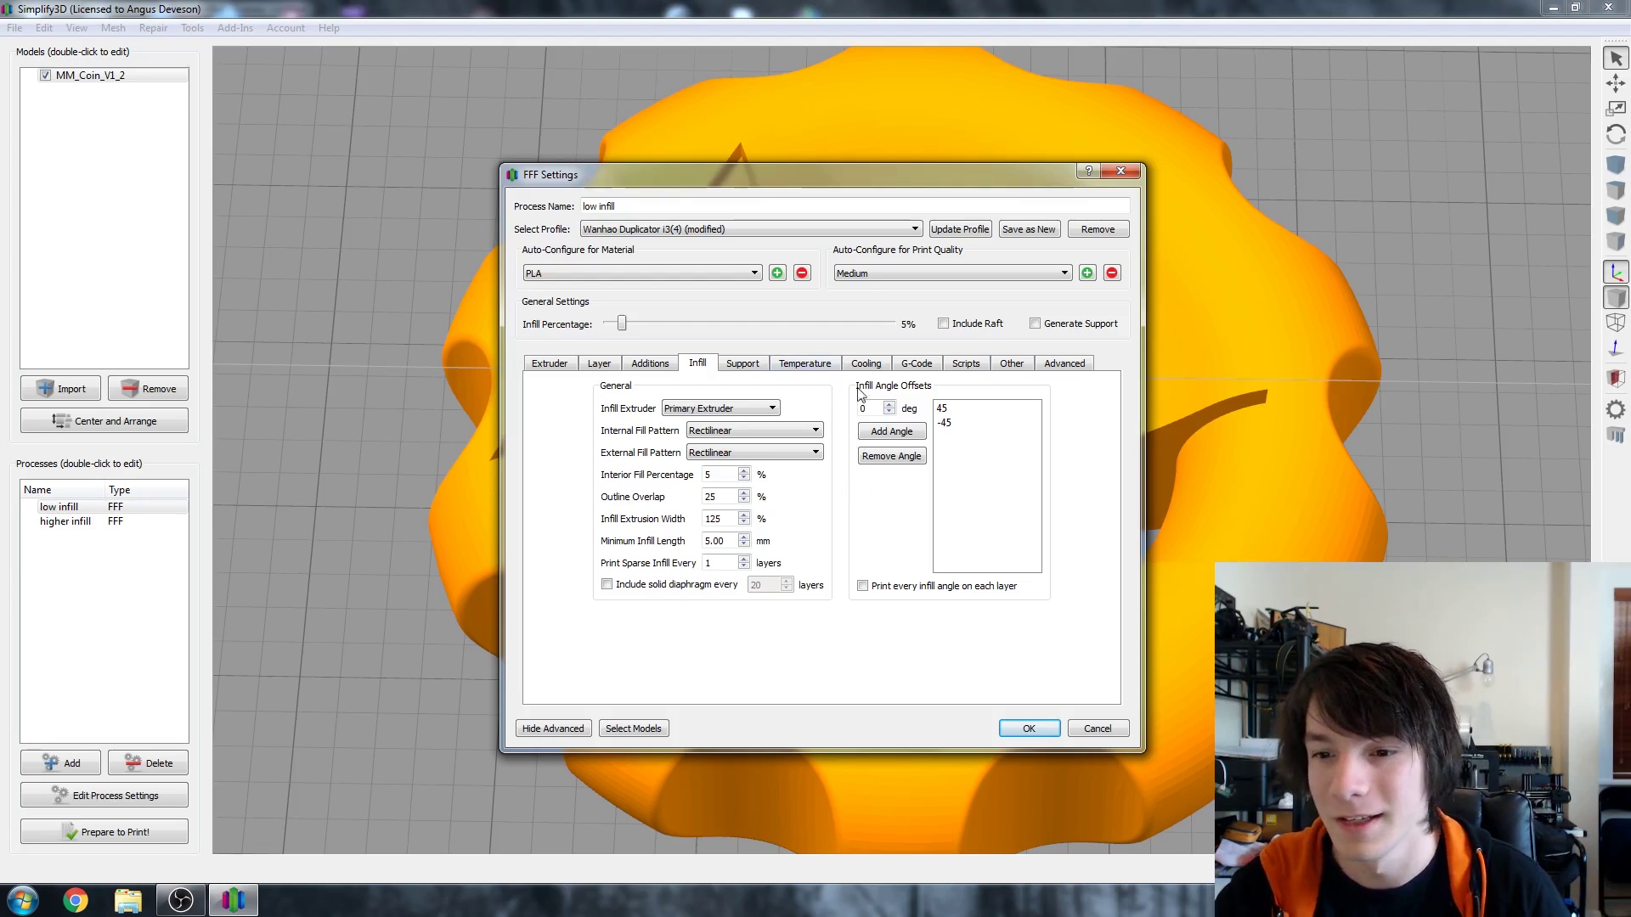
pyautogui.click(944, 423)
pyautogui.click(886, 466)
pyautogui.click(886, 467)
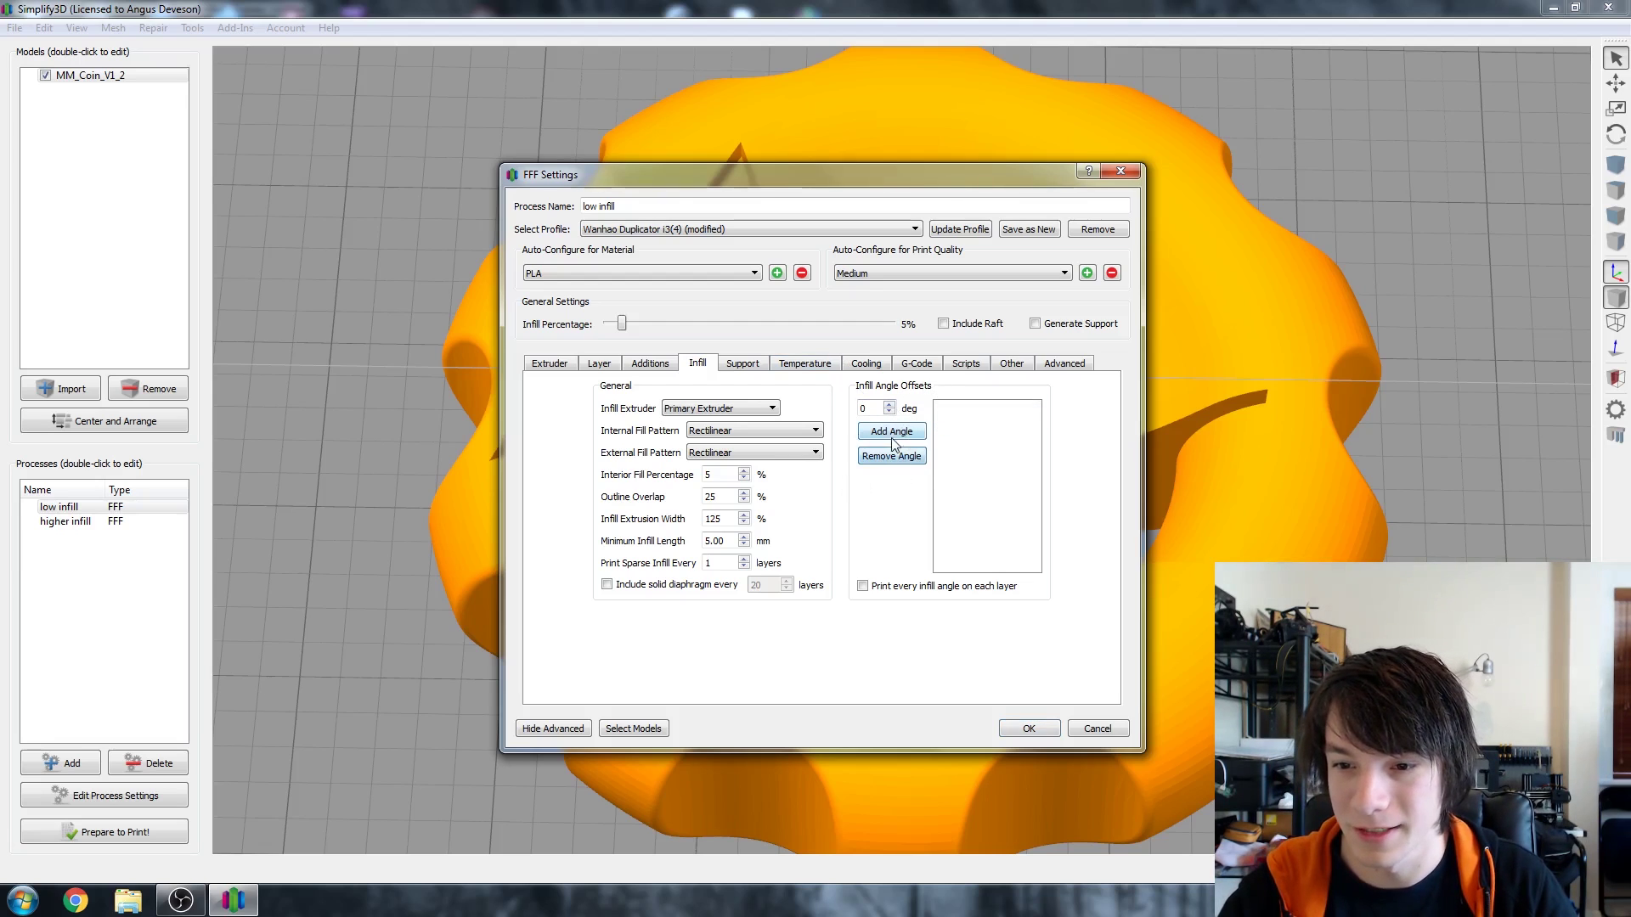
pyautogui.click(898, 439)
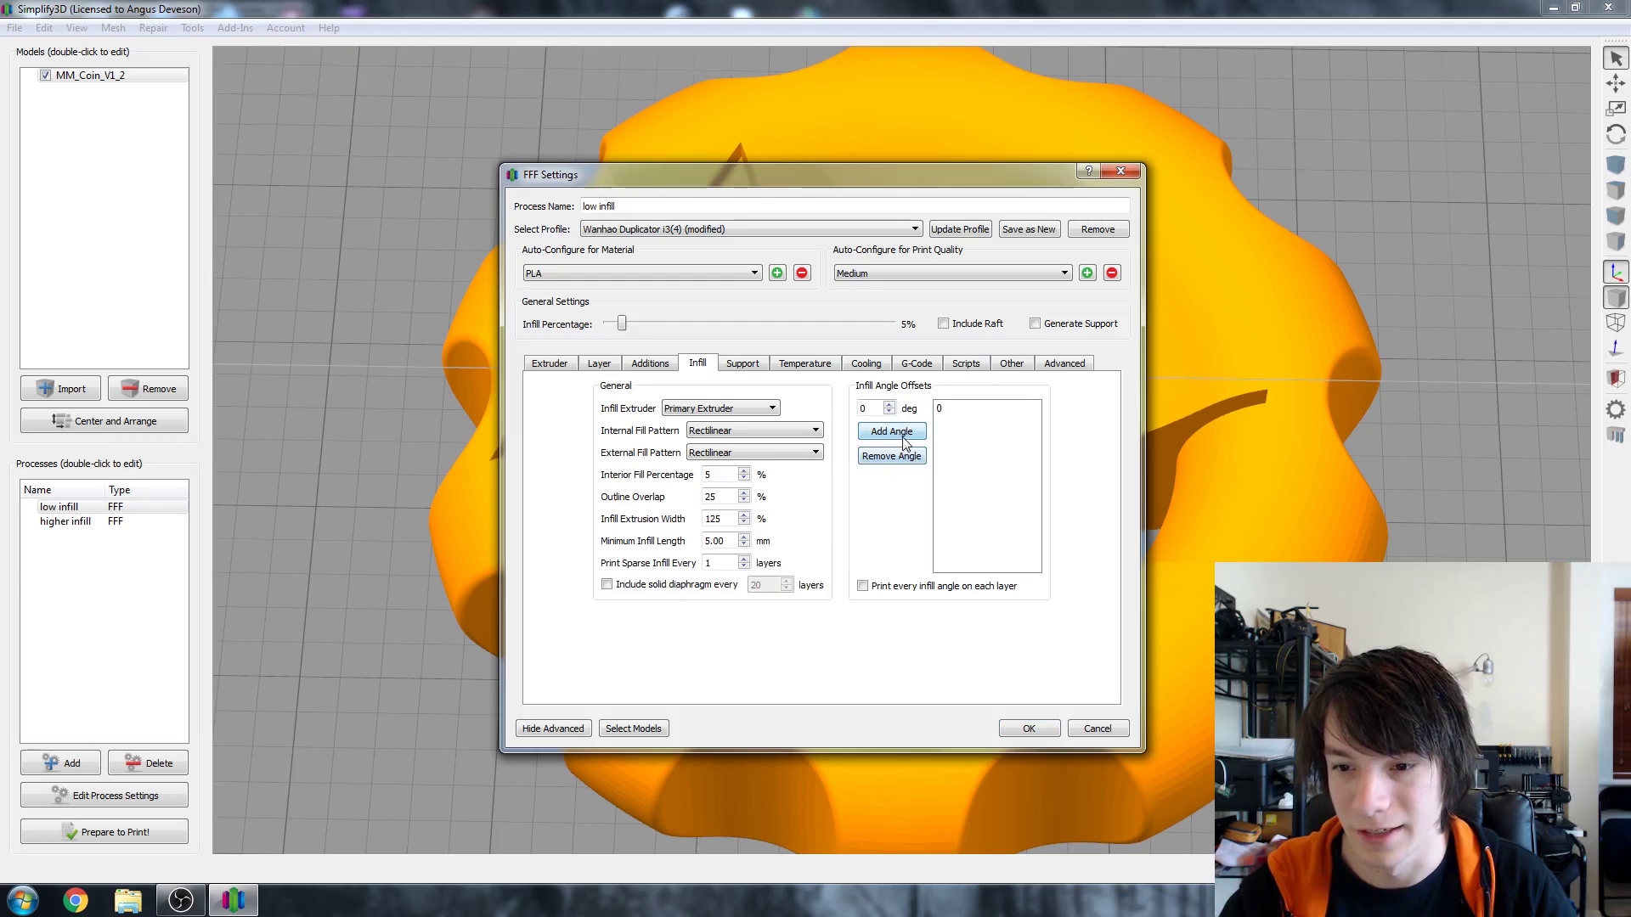
pyautogui.doubleClick(882, 412)
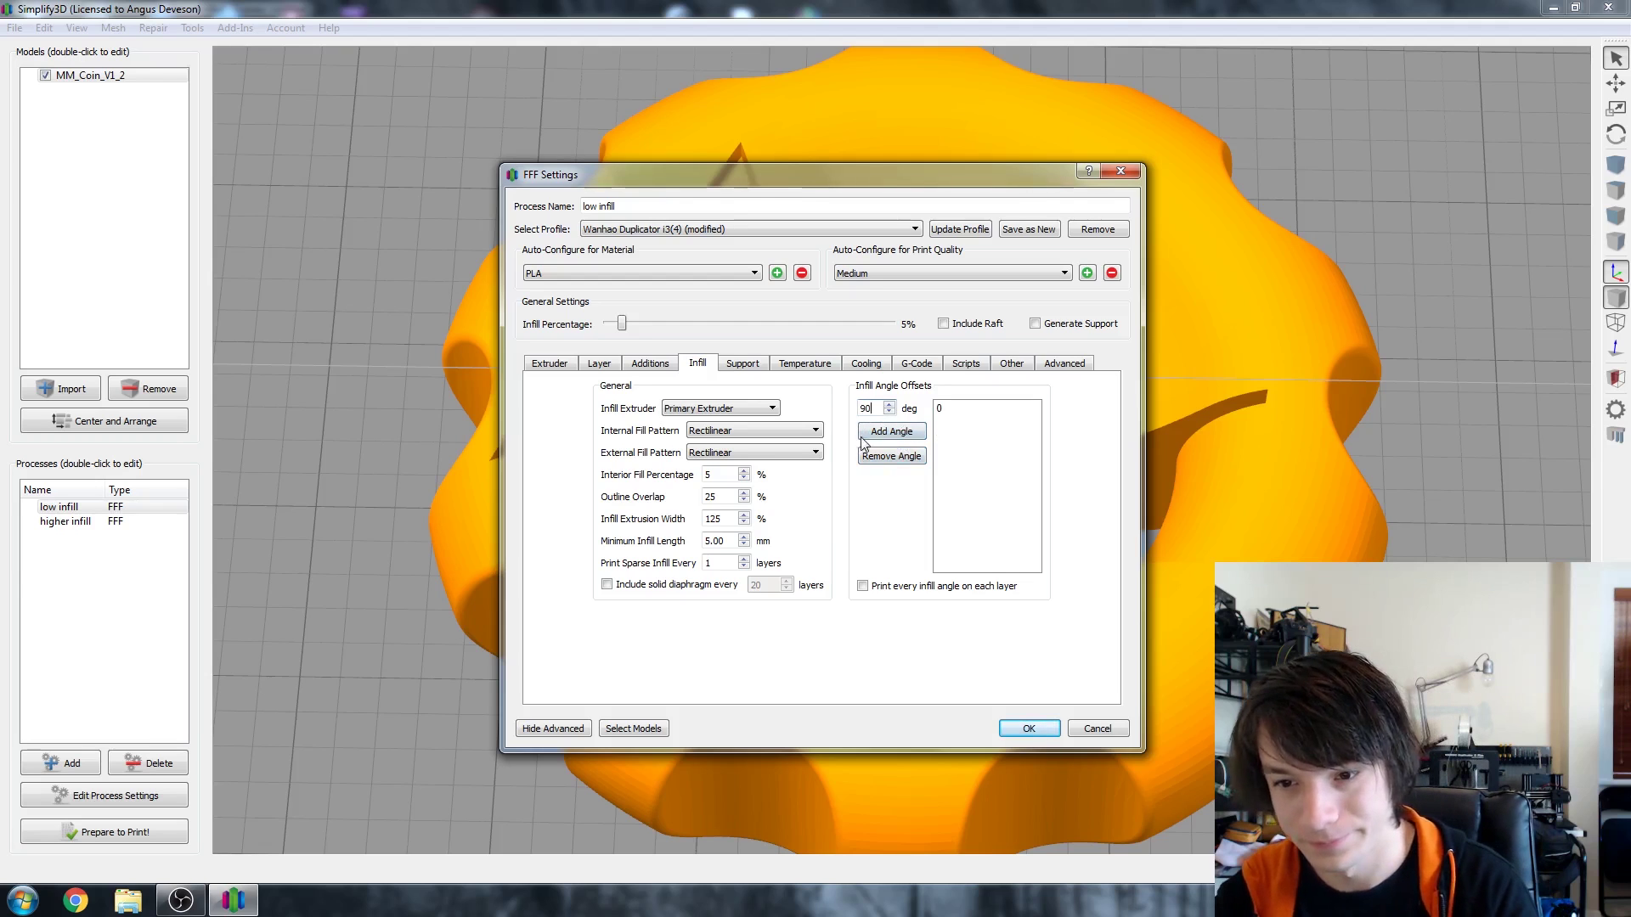
# - Save the 0° infill change and slice the coin with both processes
pyautogui.click(1011, 729)
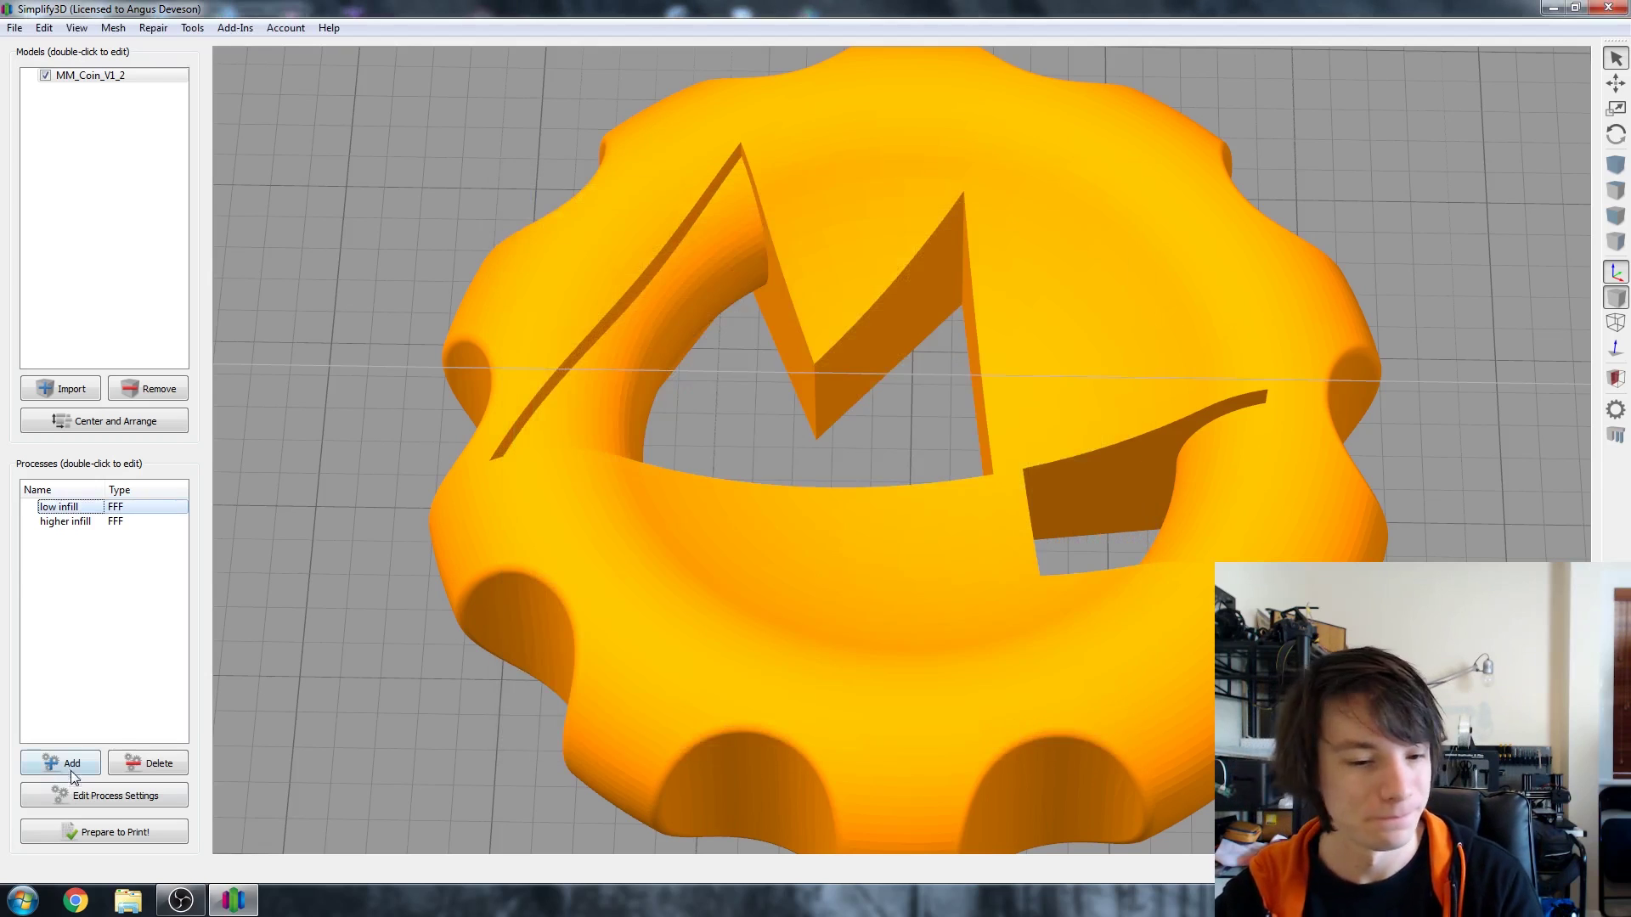
pyautogui.click(104, 832)
pyautogui.click(777, 489)
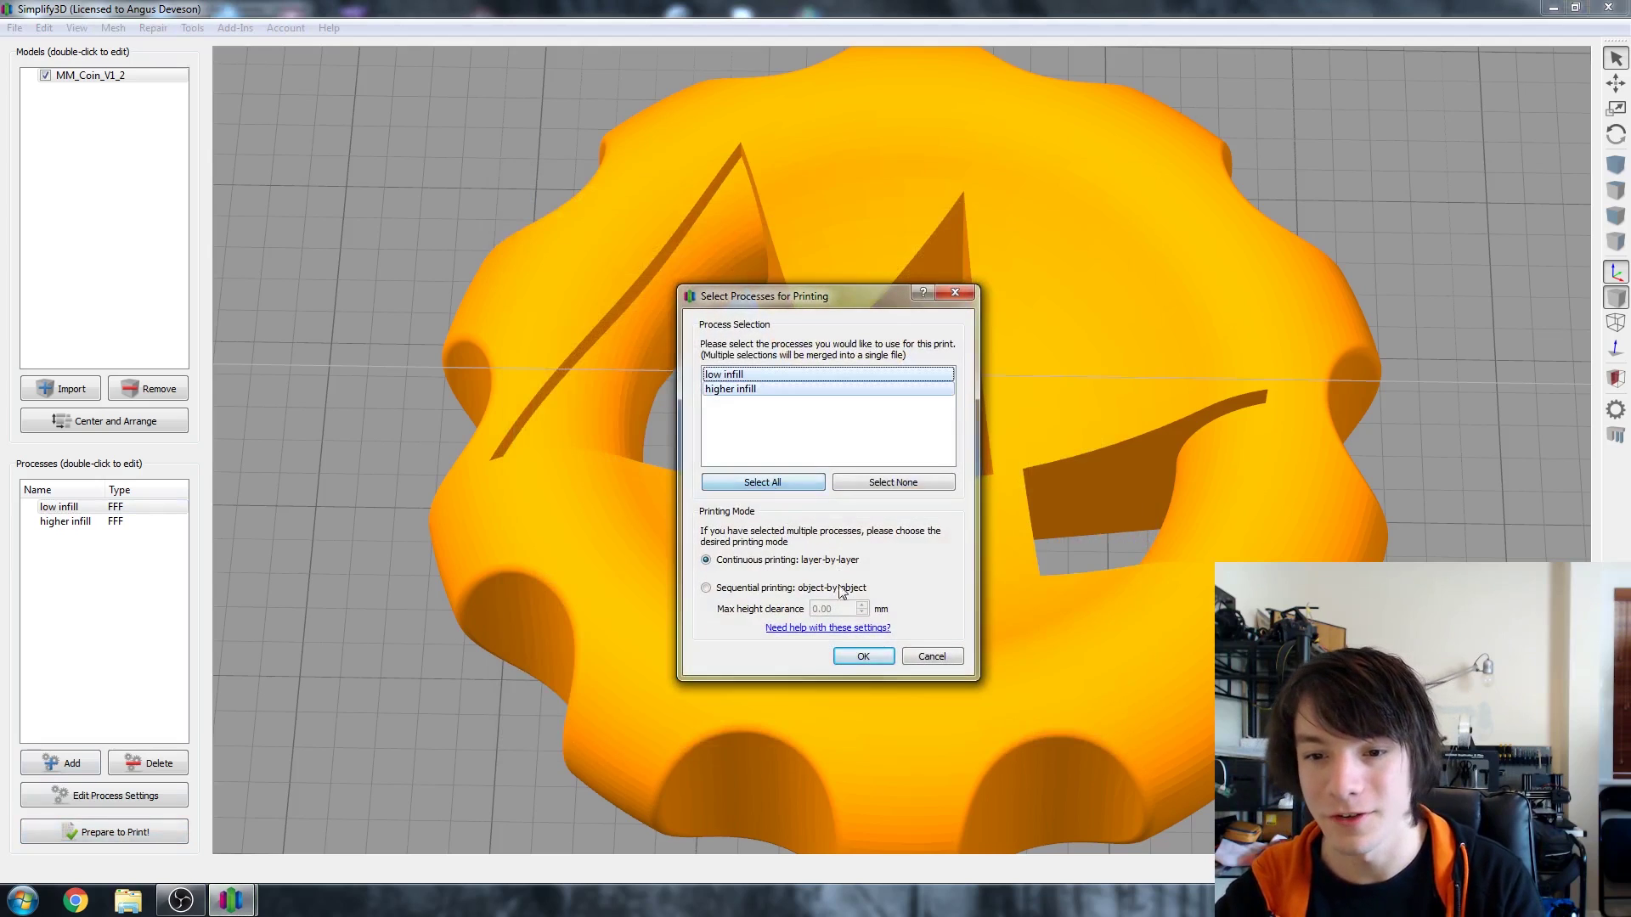
pyautogui.click(857, 655)
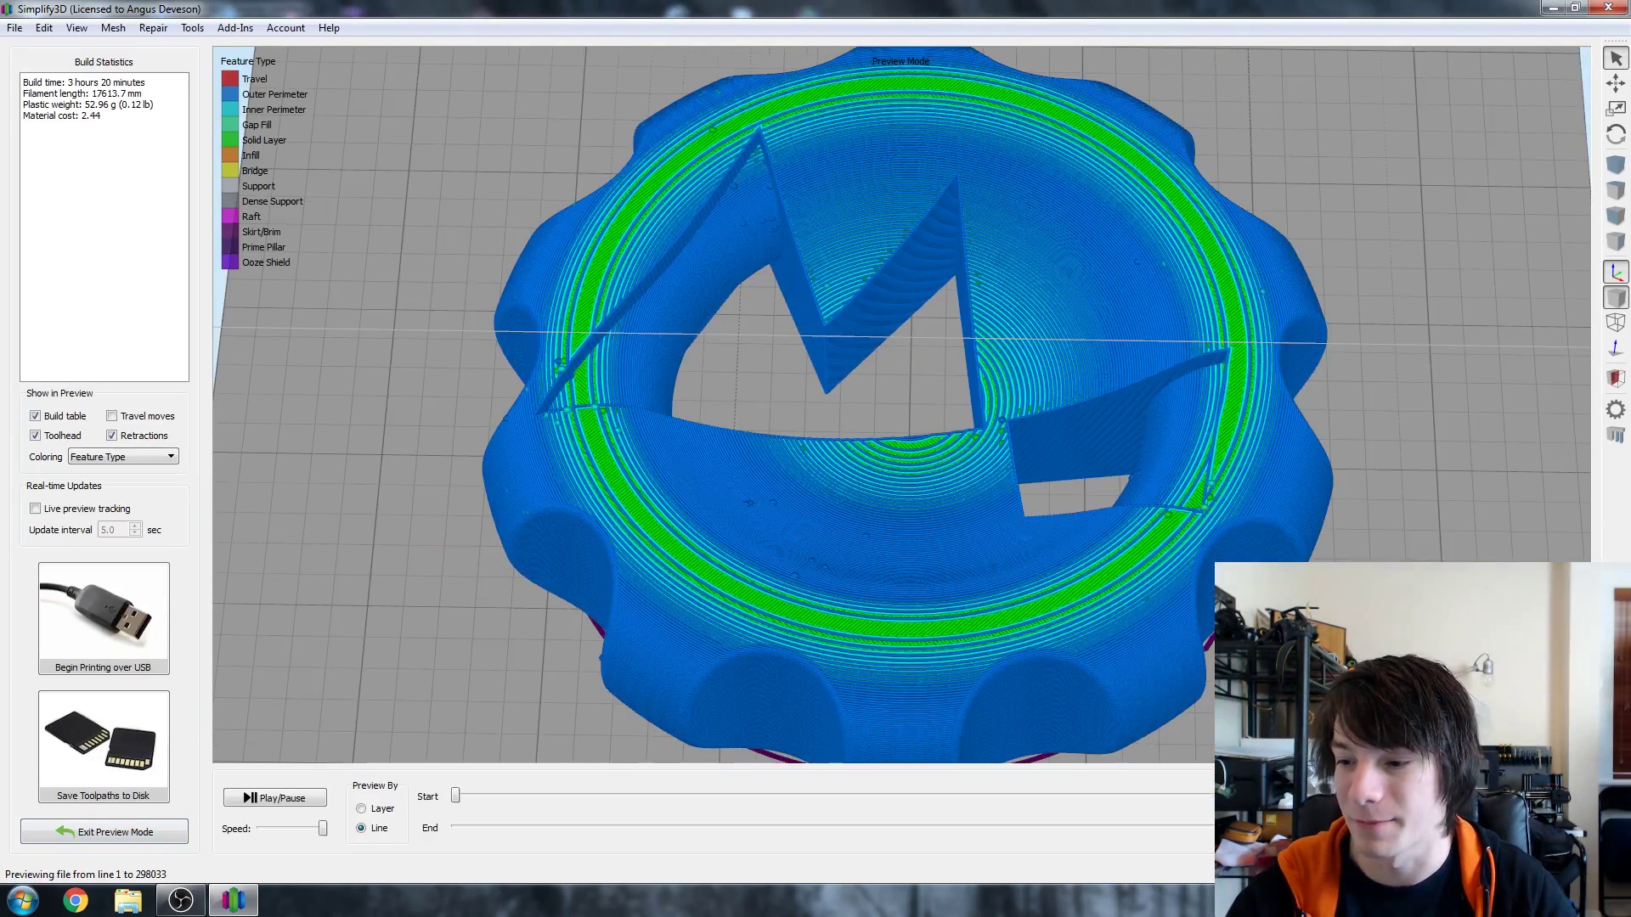
# - Limit the preview to the lower infill layers and orbit to inspect them
pyautogui.moveTo(1486, 826); pyautogui.dragTo(891, 828)
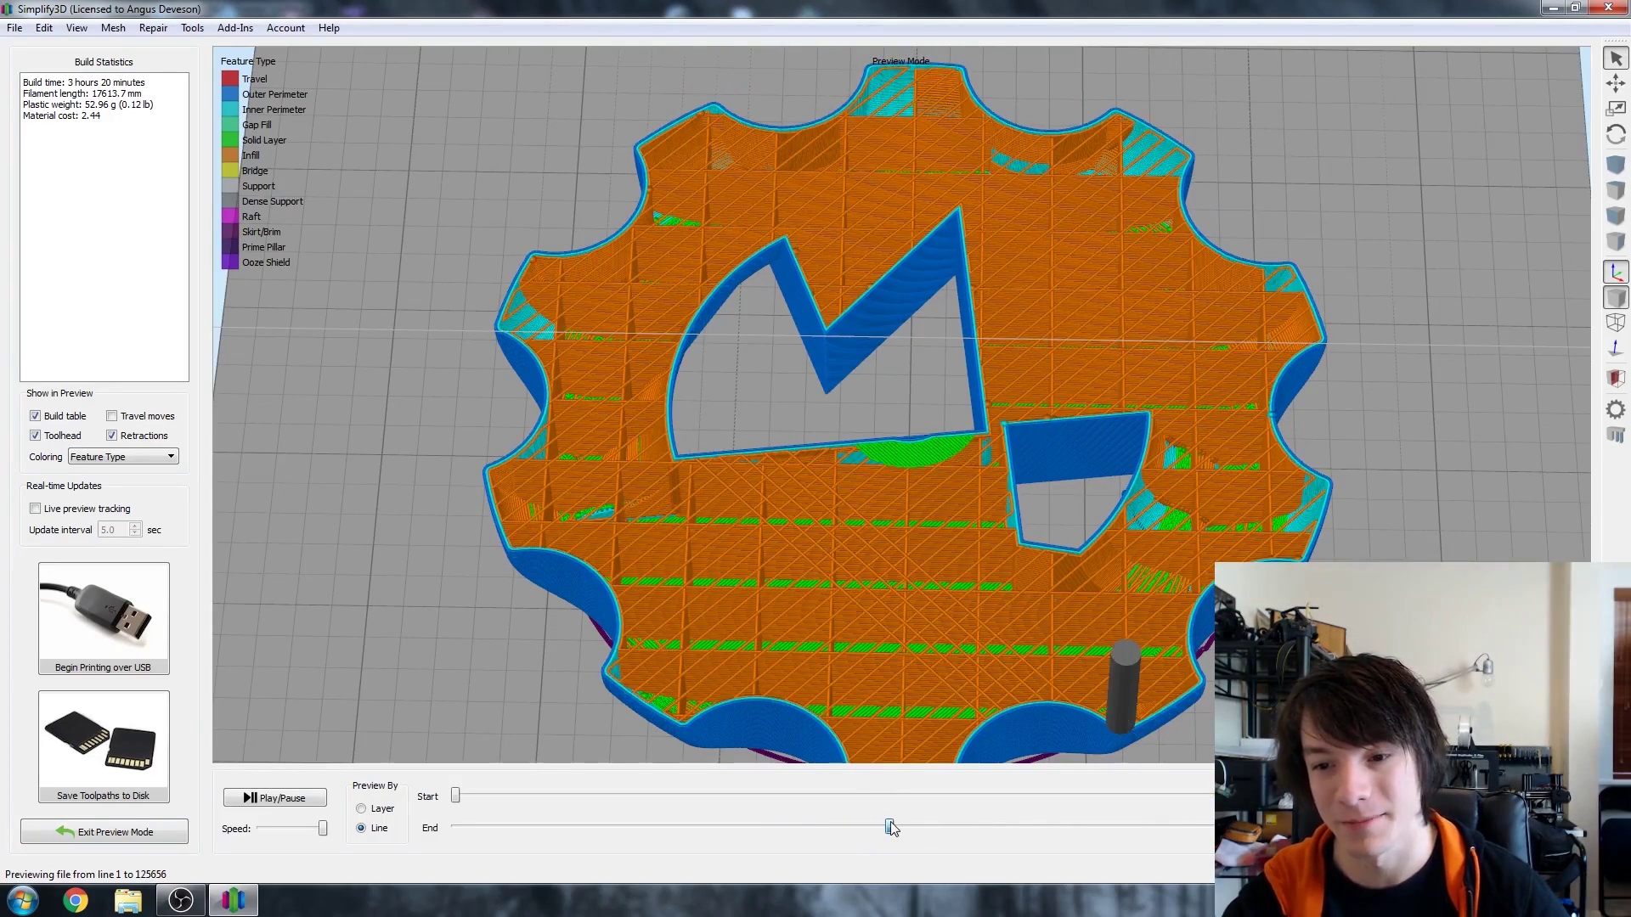
pyautogui.moveTo(901, 614)
pyautogui.mouseDown()
pyautogui.moveTo(911, 549)
pyautogui.moveTo(875, 625)
pyautogui.mouseUp()
pyautogui.moveTo(889, 826)
pyautogui.mouseDown()
pyautogui.moveTo(913, 832)
pyautogui.moveTo(903, 842)
pyautogui.mouseUp()
pyautogui.scroll(6, 807, 487)
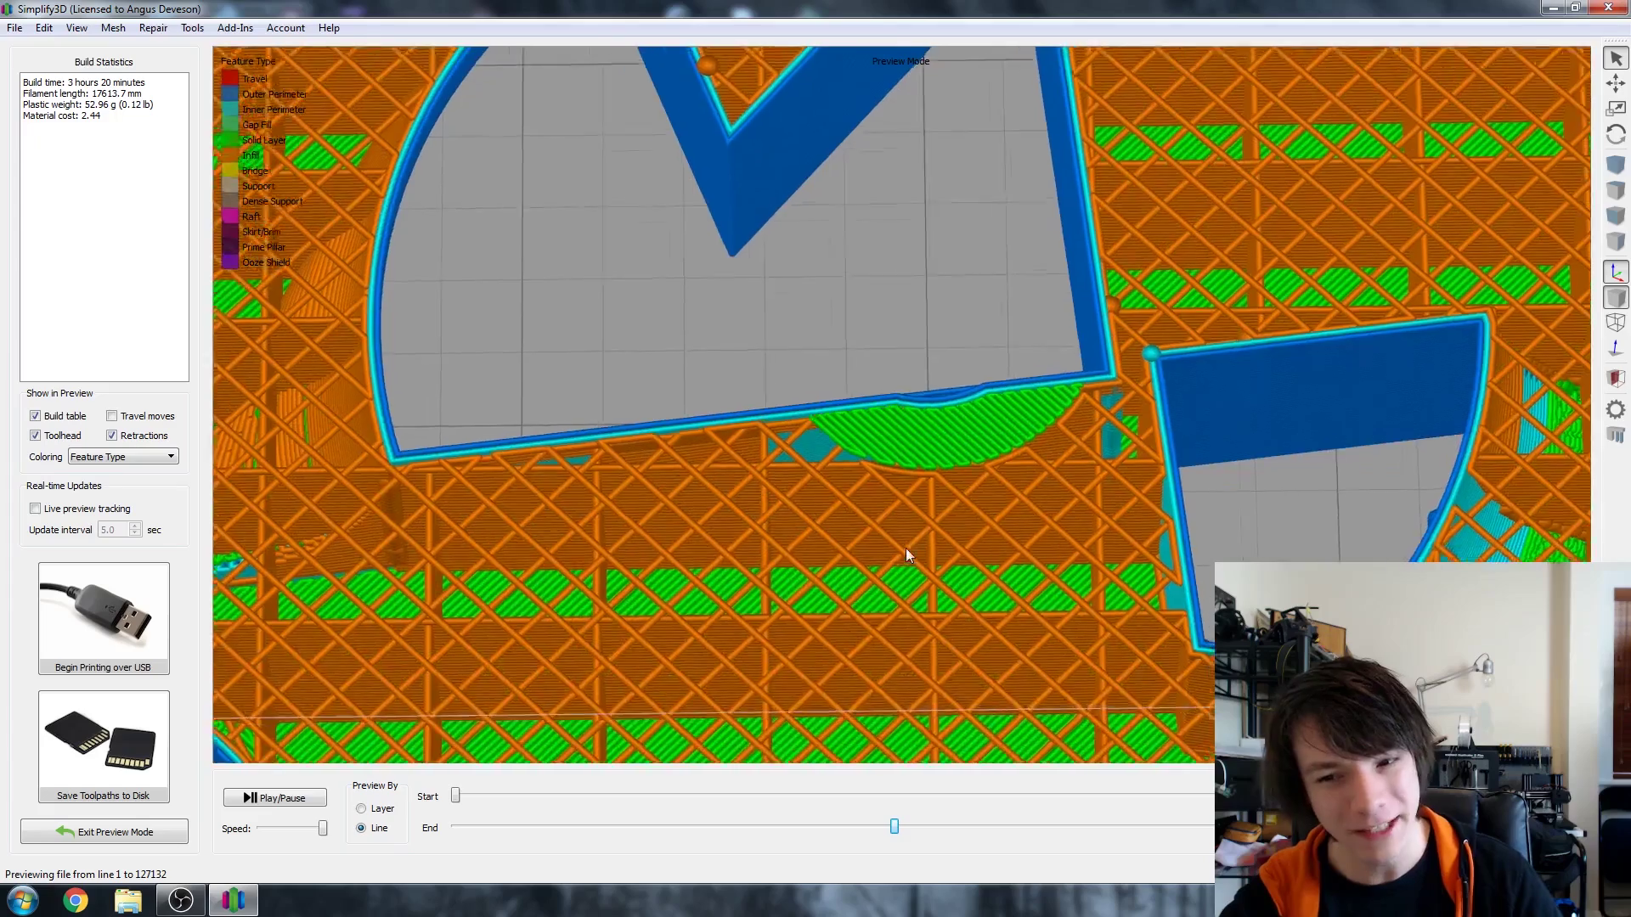
pyautogui.moveTo(906, 549); pyautogui.dragTo(936, 539)
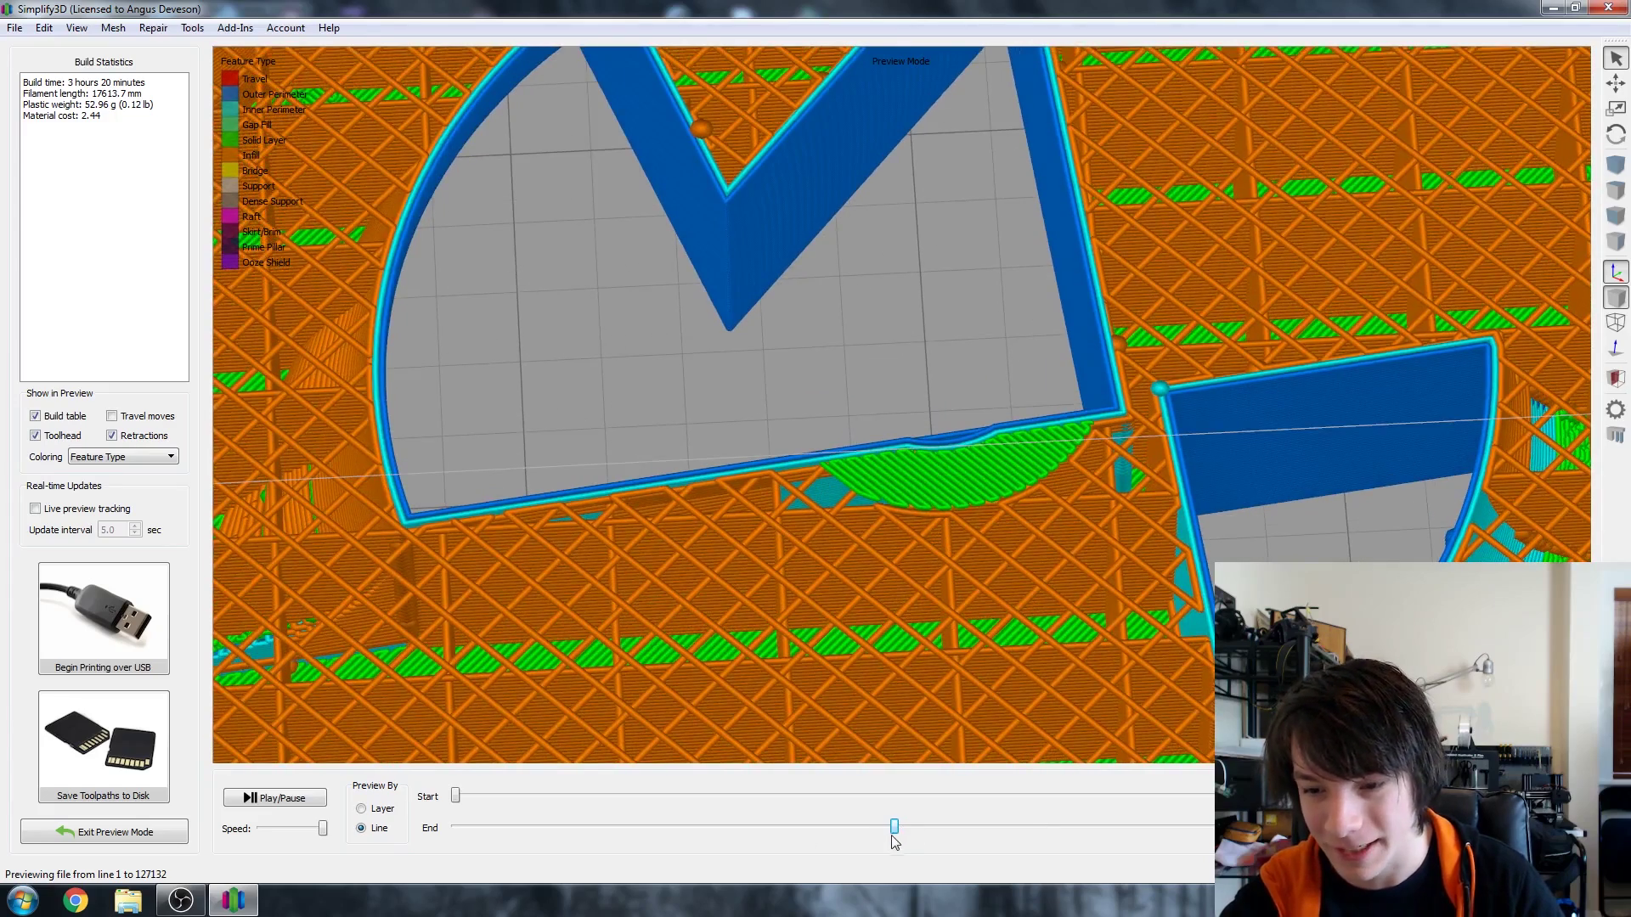
pyautogui.moveTo(896, 839)
pyautogui.mouseDown()
pyautogui.moveTo(878, 839)
pyautogui.moveTo(895, 839)
pyautogui.mouseUp()
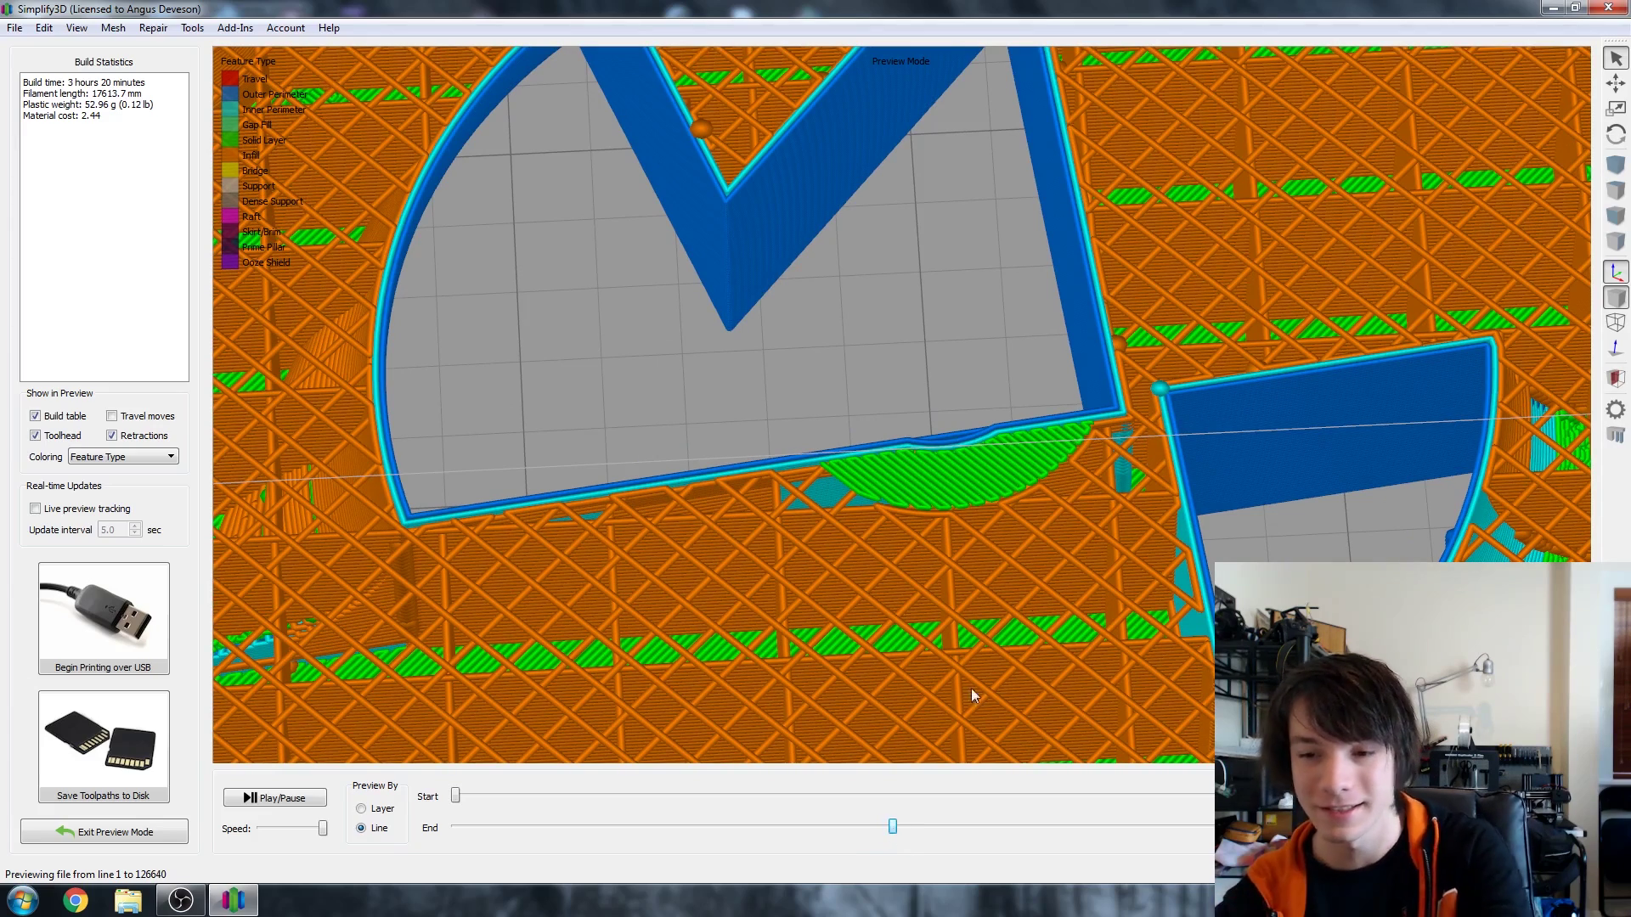
# - Pan across the infill and reveal layers further up, viewing the whole knob
pyautogui.moveTo(1160, 466); pyautogui.dragTo(853, 570, button='right')
pyautogui.moveTo(886, 817); pyautogui.dragTo(916, 841)
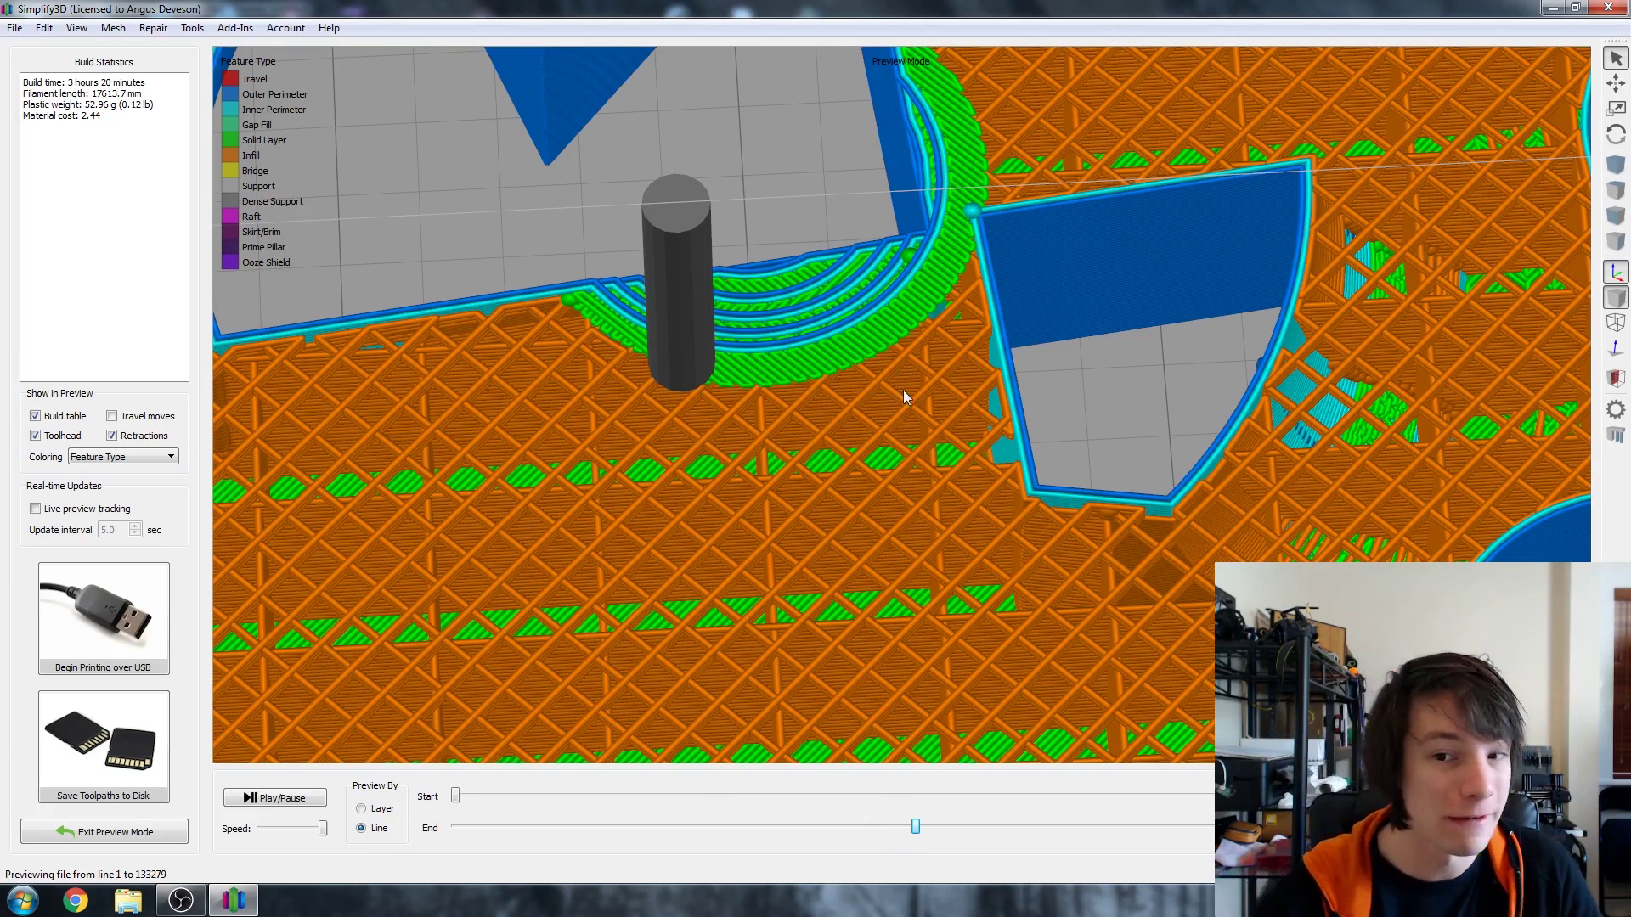
pyautogui.scroll(-3, 815, 353)
pyautogui.scroll(1, 756, 386)
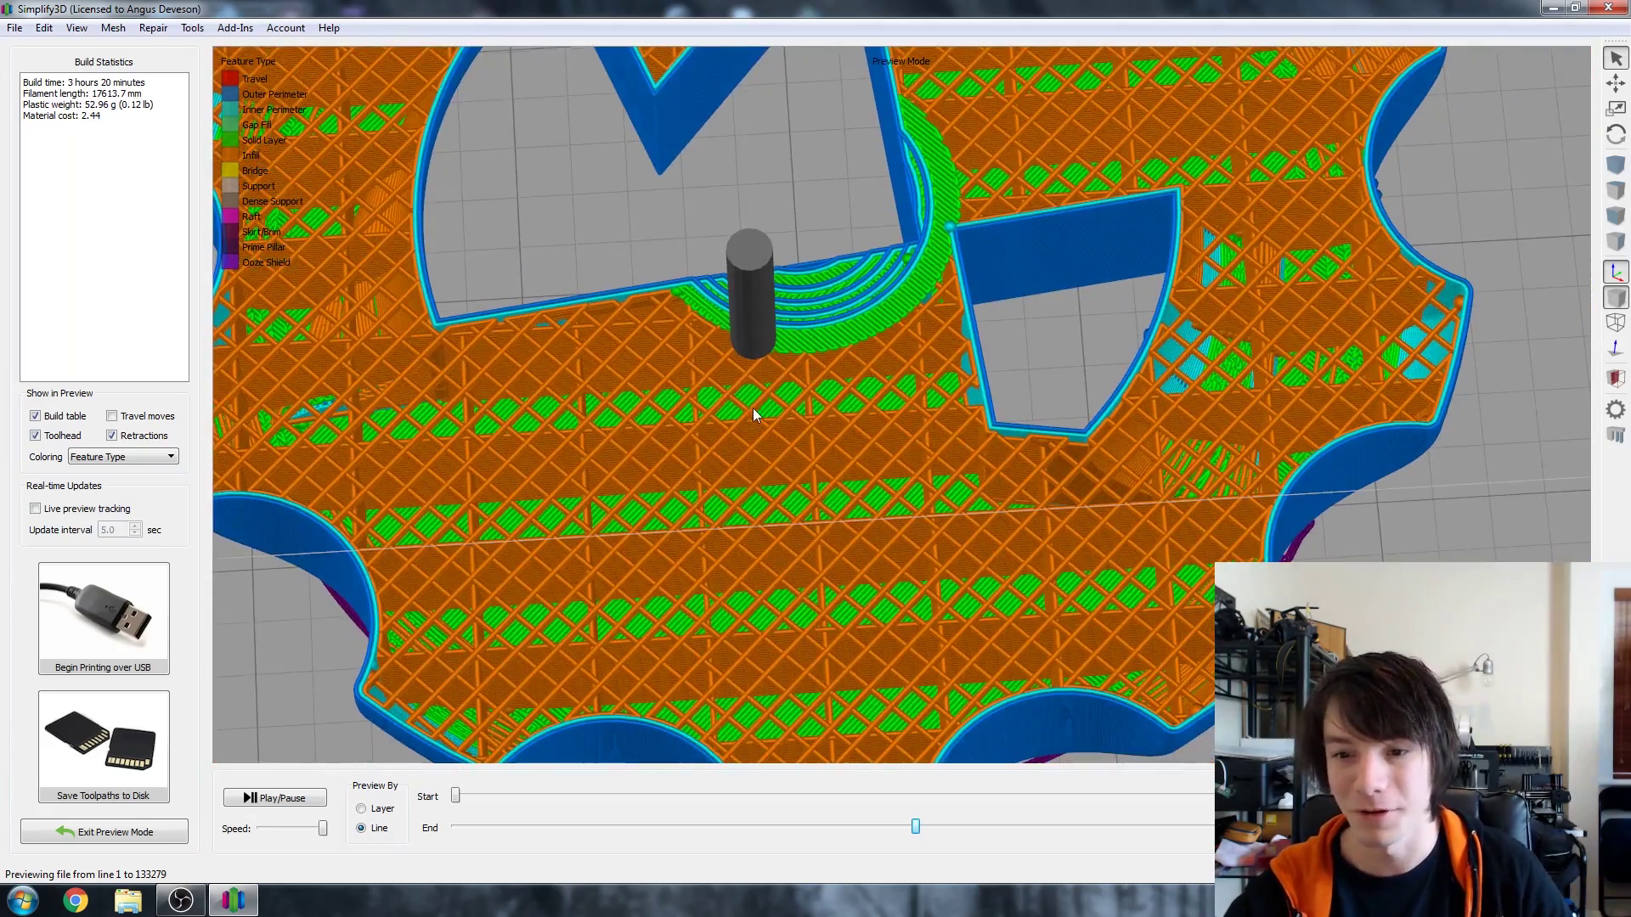
pyautogui.moveTo(912, 837); pyautogui.dragTo(1461, 848)
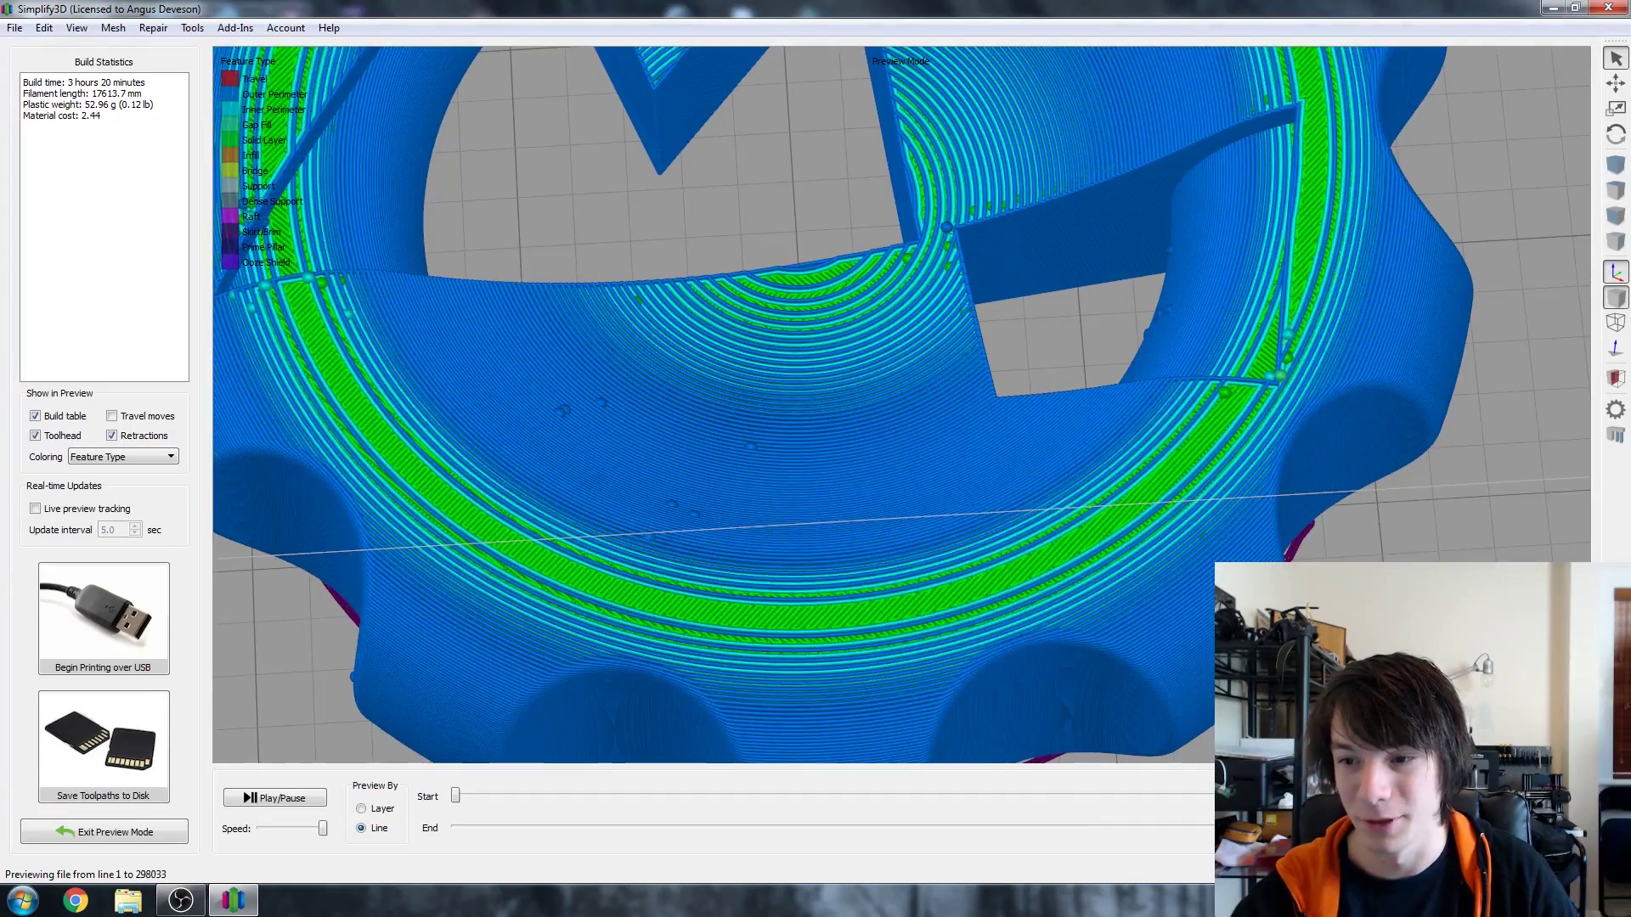
pyautogui.scroll(-10, 788, 501)
pyautogui.moveTo(788, 502); pyautogui.dragTo(787, 429)
pyautogui.scroll(-3, 751, 527)
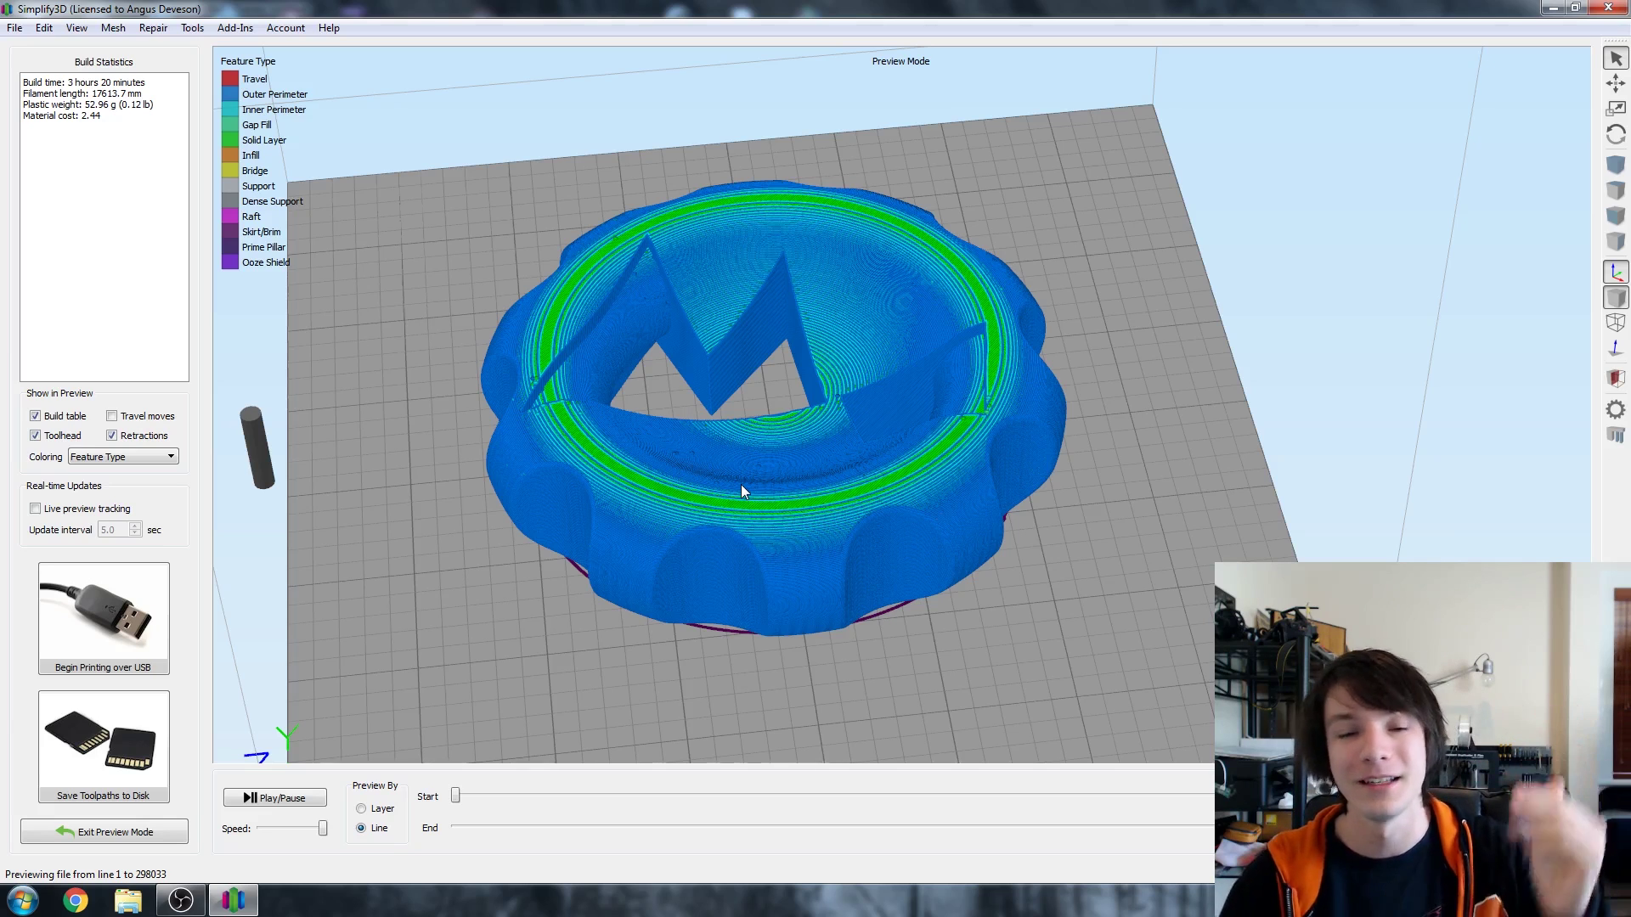
# - Exit the preview, add a new default process and paste several copies of it
pyautogui.click(85, 831)
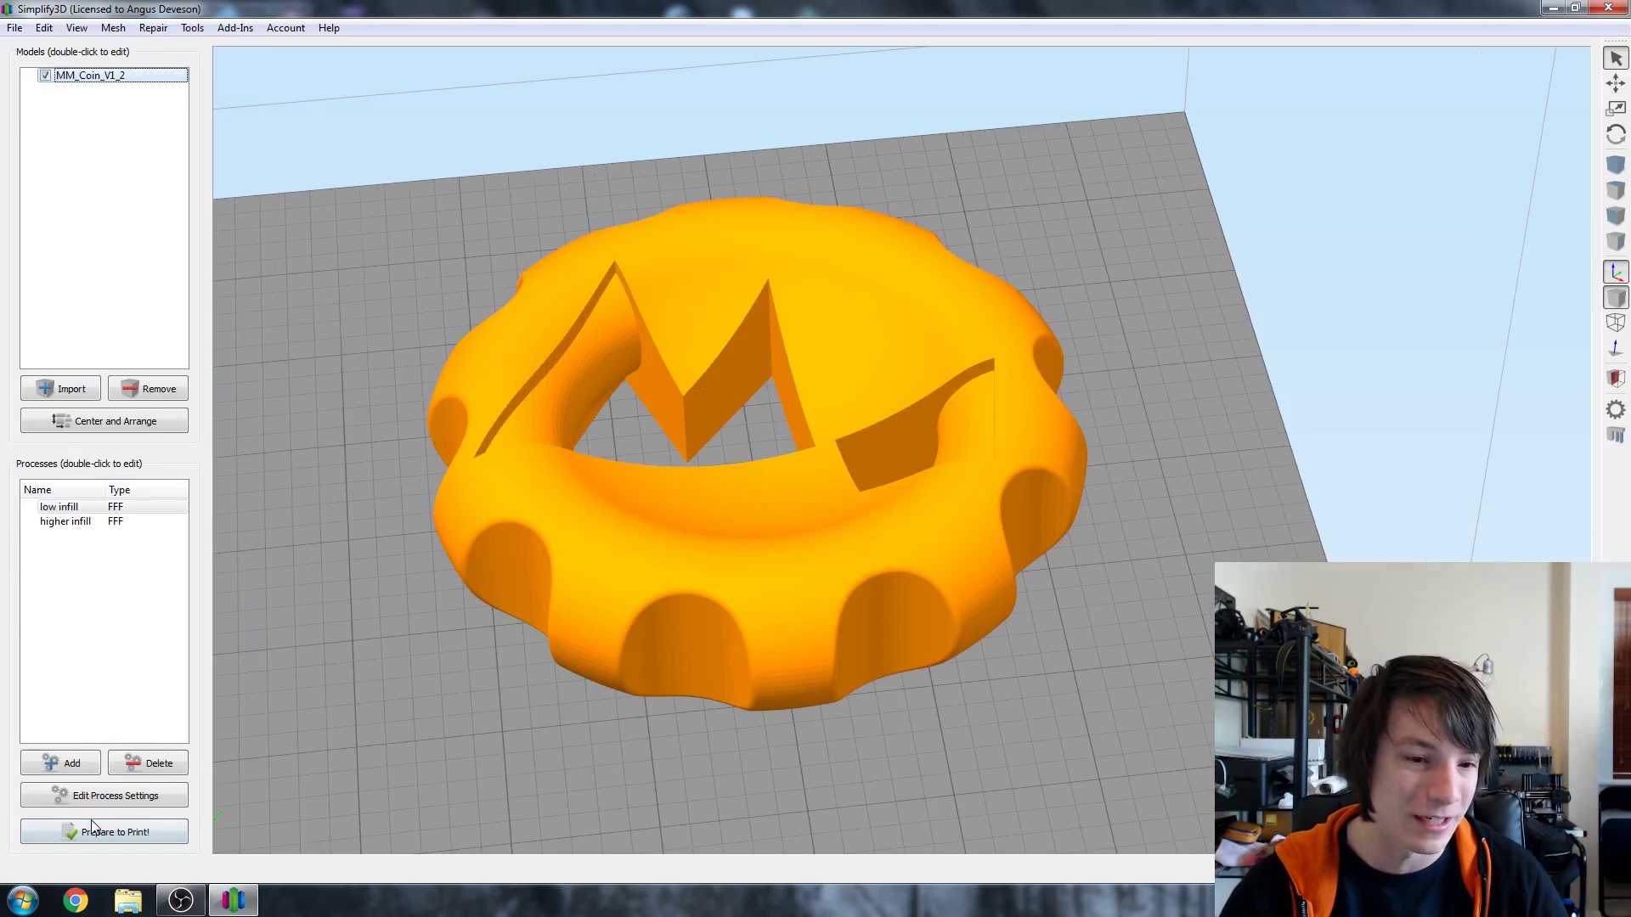
pyautogui.scroll(-3, 435, 616)
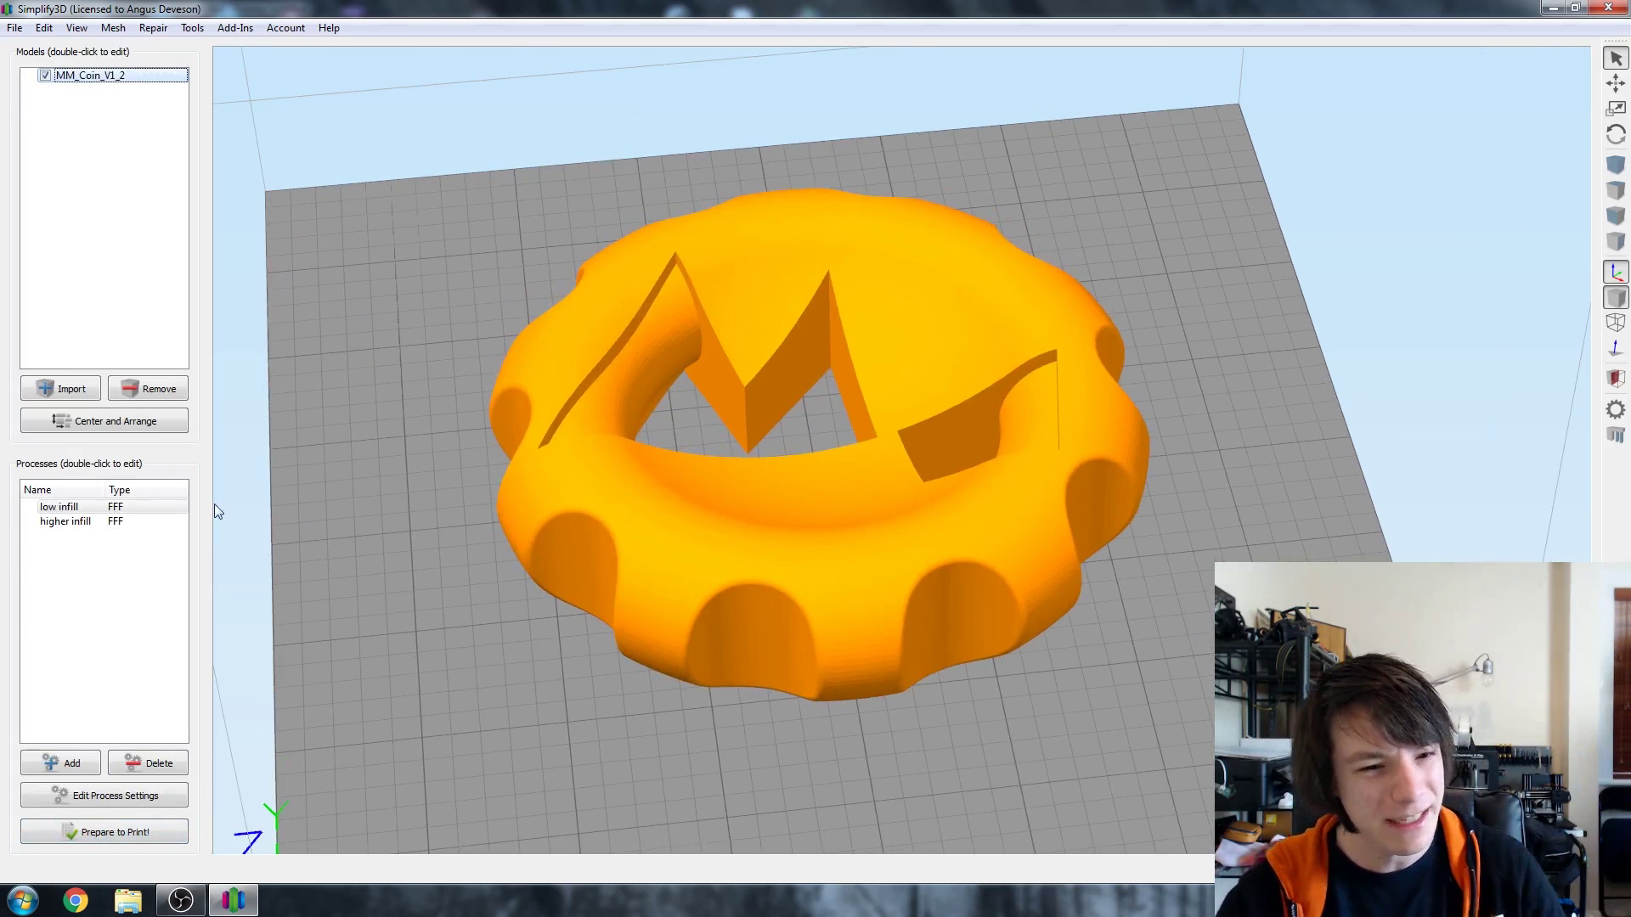
pyautogui.click(65, 521)
pyautogui.click(68, 763)
pyautogui.click(1028, 726)
pyautogui.hotkey('ctrl', 'v')
pyautogui.hotkey('ctrl', 'v')
pyautogui.hotkey('ctrl', 'v')
pyautogui.hotkey('ctrl', 'v')
pyautogui.hotkey('ctrl', 'v')
pyautogui.hotkey('ctrl', 'v')
pyautogui.hotkey('ctrl', 'v')
pyautogui.hotkey('ctrl', 'v')
pyautogui.hotkey('ctrl', 'v')
pyautogui.hotkey('ctrl', 'v')
pyautogui.hotkey('ctrl', 'v')
pyautogui.hotkey('ctrl', 'v')
pyautogui.hotkey('ctrl', 'v')
pyautogui.hotkey('ctrl', 'v')
pyautogui.hotkey('ctrl', 'v')
pyautogui.hotkey('ctrl', 'v')
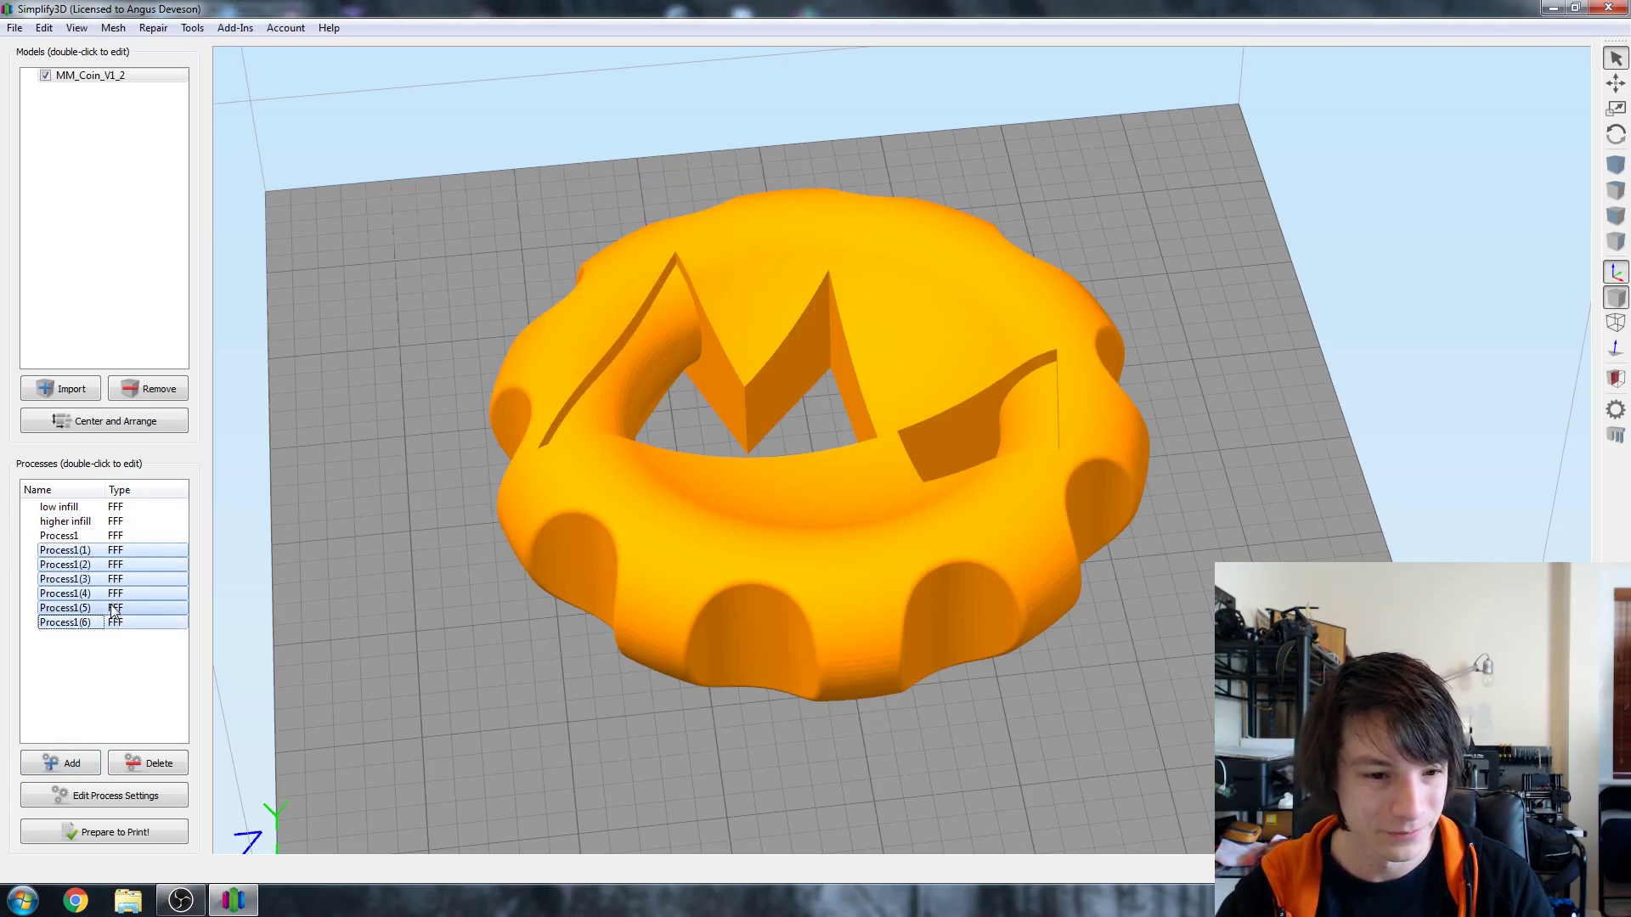
pyautogui.hotkey('ctrl', 'v')
pyautogui.hotkey('ctrl', 'v')
pyautogui.hotkey('ctrl', 'v')
pyautogui.hotkey('ctrl', 'v')
pyautogui.hotkey('ctrl', 'v')
pyautogui.hotkey('ctrl', 'v')
pyautogui.hotkey('ctrl', 'v')
pyautogui.hotkey('ctrl', 'v')
pyautogui.hotkey('ctrl', 'v')
pyautogui.hotkey('ctrl', 'v')
pyautogui.hotkey('ctrl', 'v')
pyautogui.hotkey('ctrl', 'v')
pyautogui.hotkey('ctrl', 'v')
pyautogui.hotkey('ctrl', 'v')
pyautogui.hotkey('ctrl', 'v')
pyautogui.hotkey('ctrl', 'v')
pyautogui.hotkey('ctrl', 'v')
pyautogui.hotkey('ctrl', 'v')
pyautogui.hotkey('ctrl', 'v')
pyautogui.hotkey('ctrl', 'v')
pyautogui.hotkey('ctrl', 'v')
pyautogui.hotkey('ctrl', 'v')
pyautogui.hotkey('ctrl', 'v')
pyautogui.hotkey('ctrl', 'v')
pyautogui.hotkey('ctrl', 'v')
pyautogui.hotkey('ctrl', 'v')
pyautogui.hotkey('ctrl', 'v')
pyautogui.hotkey('ctrl', 'v')
pyautogui.hotkey('ctrl', 'v')
pyautogui.hotkey('ctrl', 'v')
pyautogui.hotkey('ctrl', 'v')
pyautogui.hotkey('ctrl', 'v')
pyautogui.hotkey('ctrl', 'v')
pyautogui.hotkey('ctrl', 'v')
pyautogui.hotkey('ctrl', 'v')
pyautogui.hotkey('ctrl', 'v')
pyautogui.hotkey('ctrl', 'v')
pyautogui.hotkey('ctrl', 'v')
pyautogui.hotkey('ctrl', 'v')
pyautogui.hotkey('ctrl', 'v')
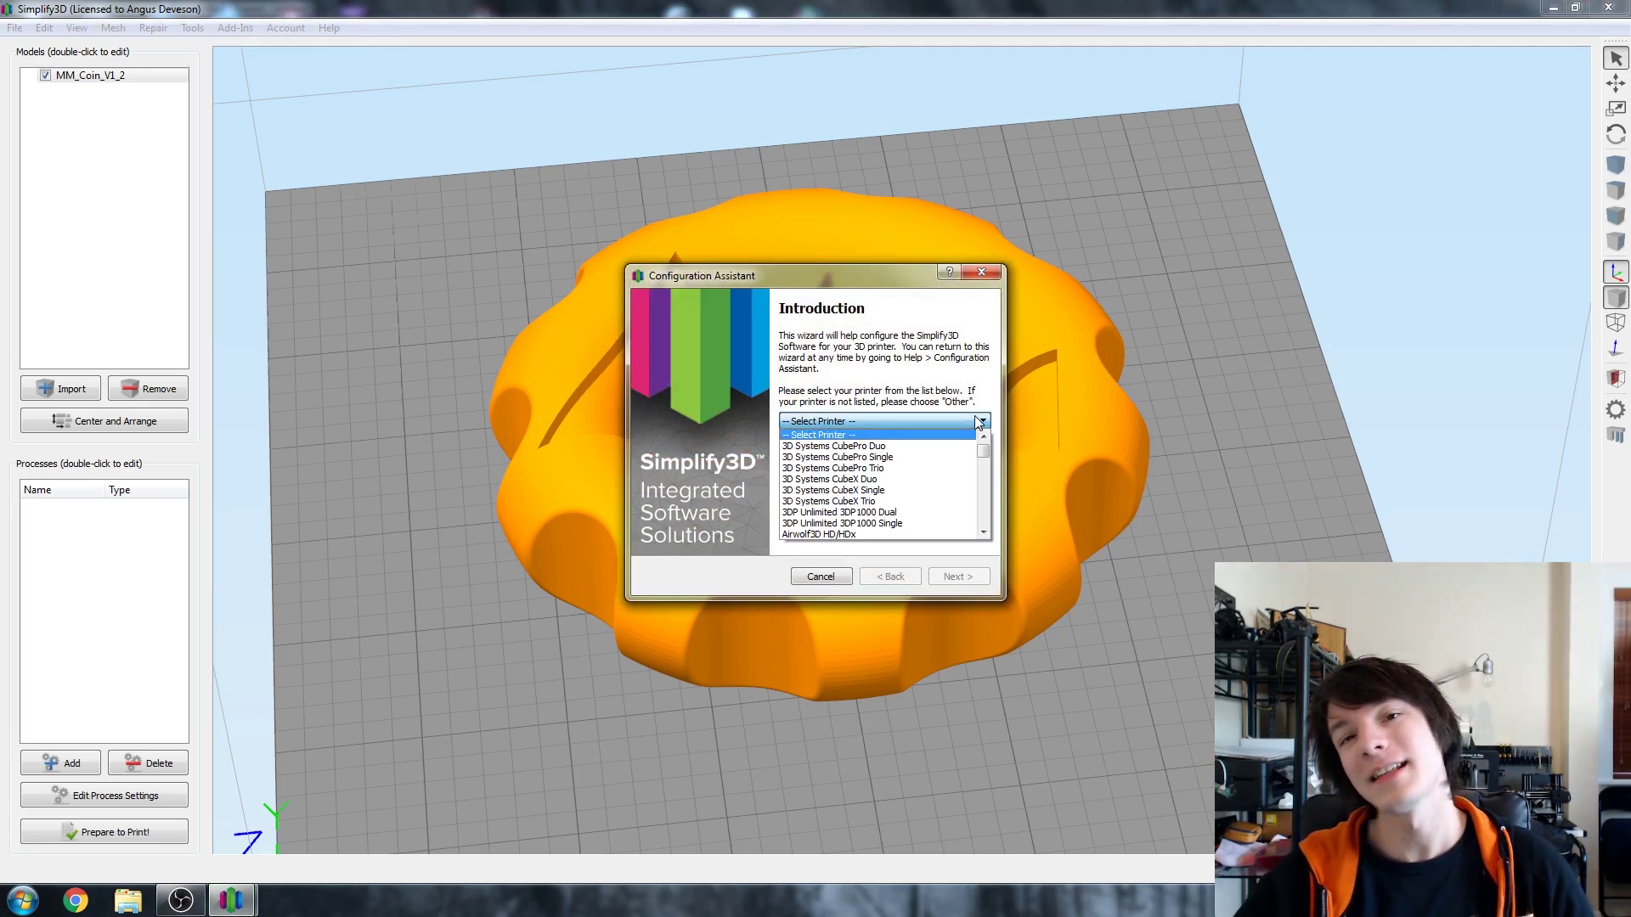
# - Choose Other as the printer from the Configuration Assistant's printer dropdown
pyautogui.click(982, 465)
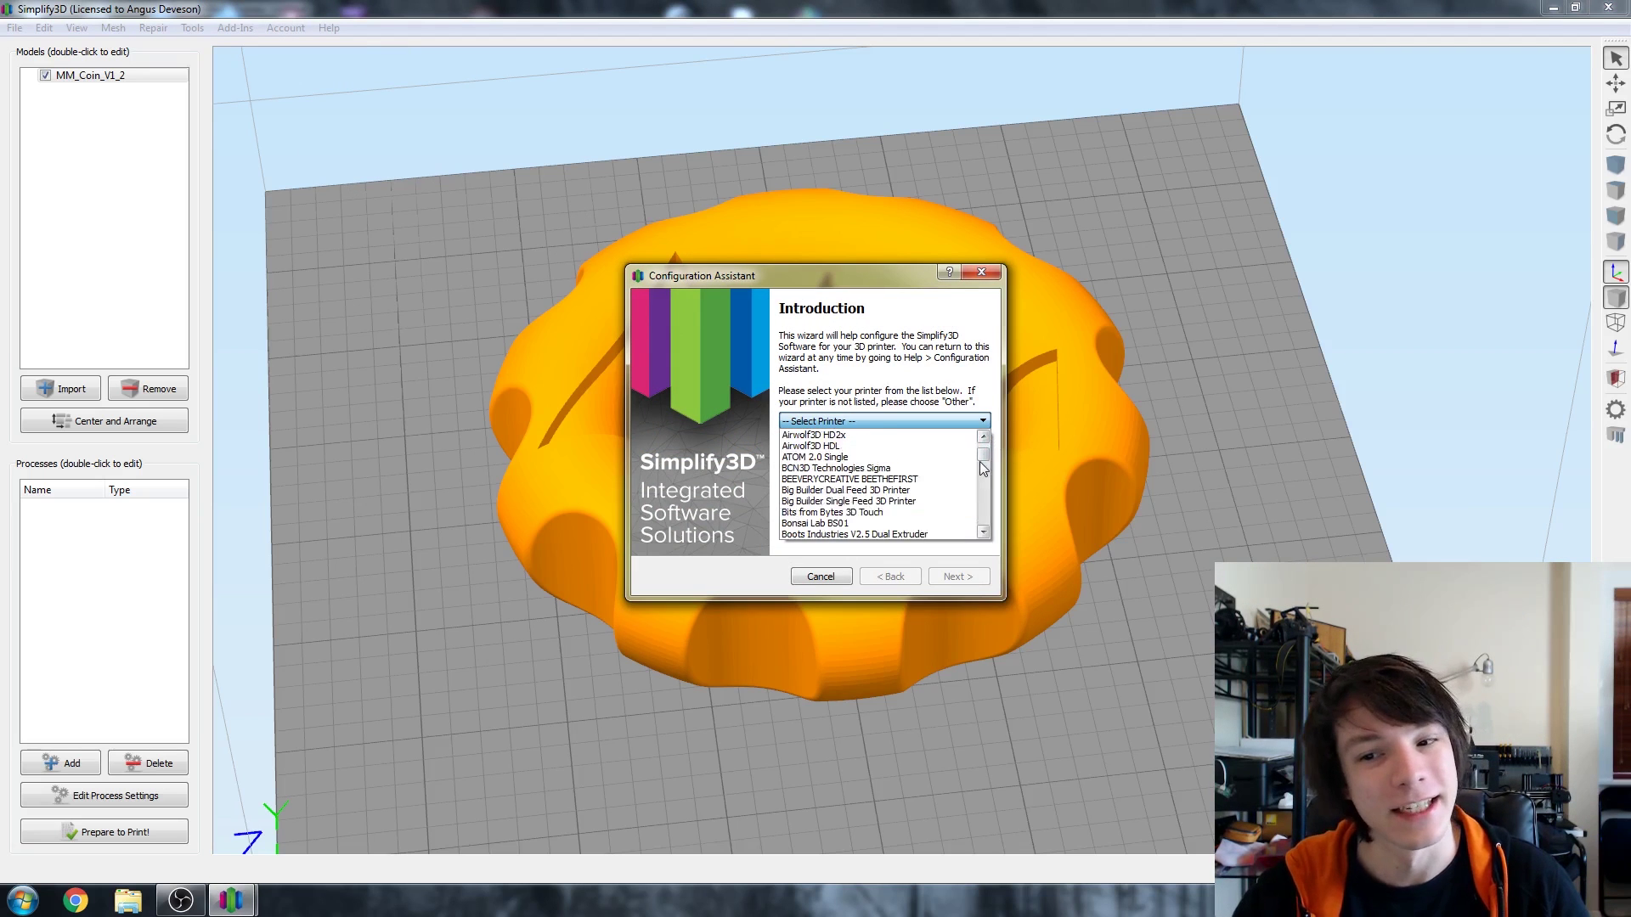
pyautogui.moveTo(982, 462); pyautogui.dragTo(983, 548)
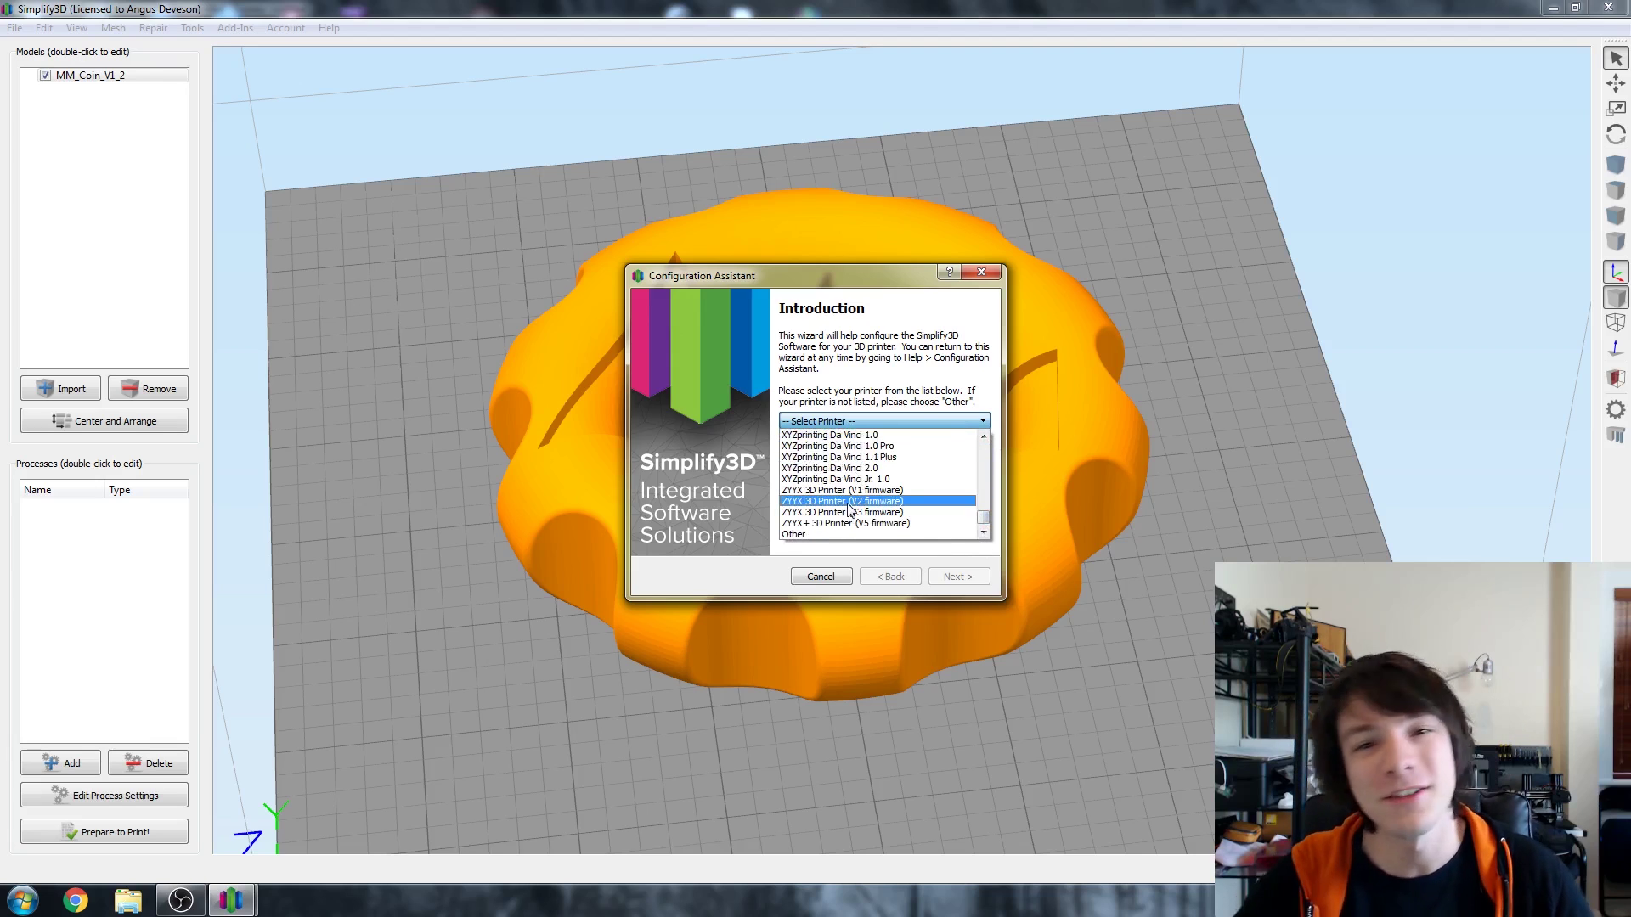
pyautogui.click(805, 548)
pyautogui.click(843, 420)
pyautogui.scroll(-15, 815, 501)
pyautogui.click(793, 534)
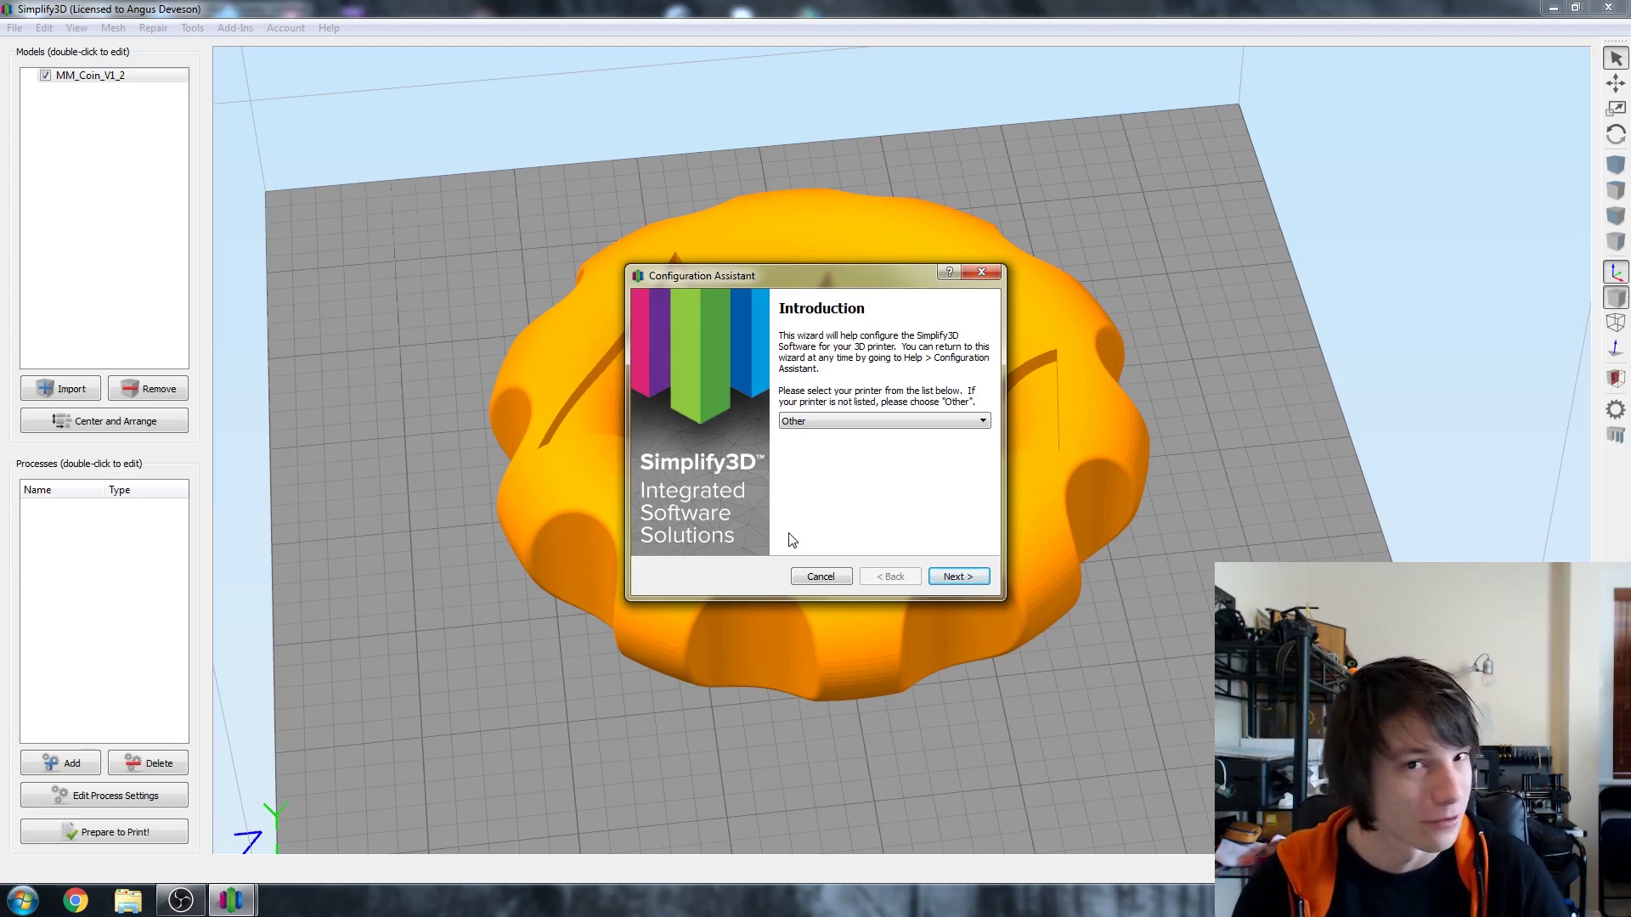
# - Name the printer 'QIDI-TECH X-ONE' and keep Cartesian robot as its machine type
pyautogui.click(953, 580)
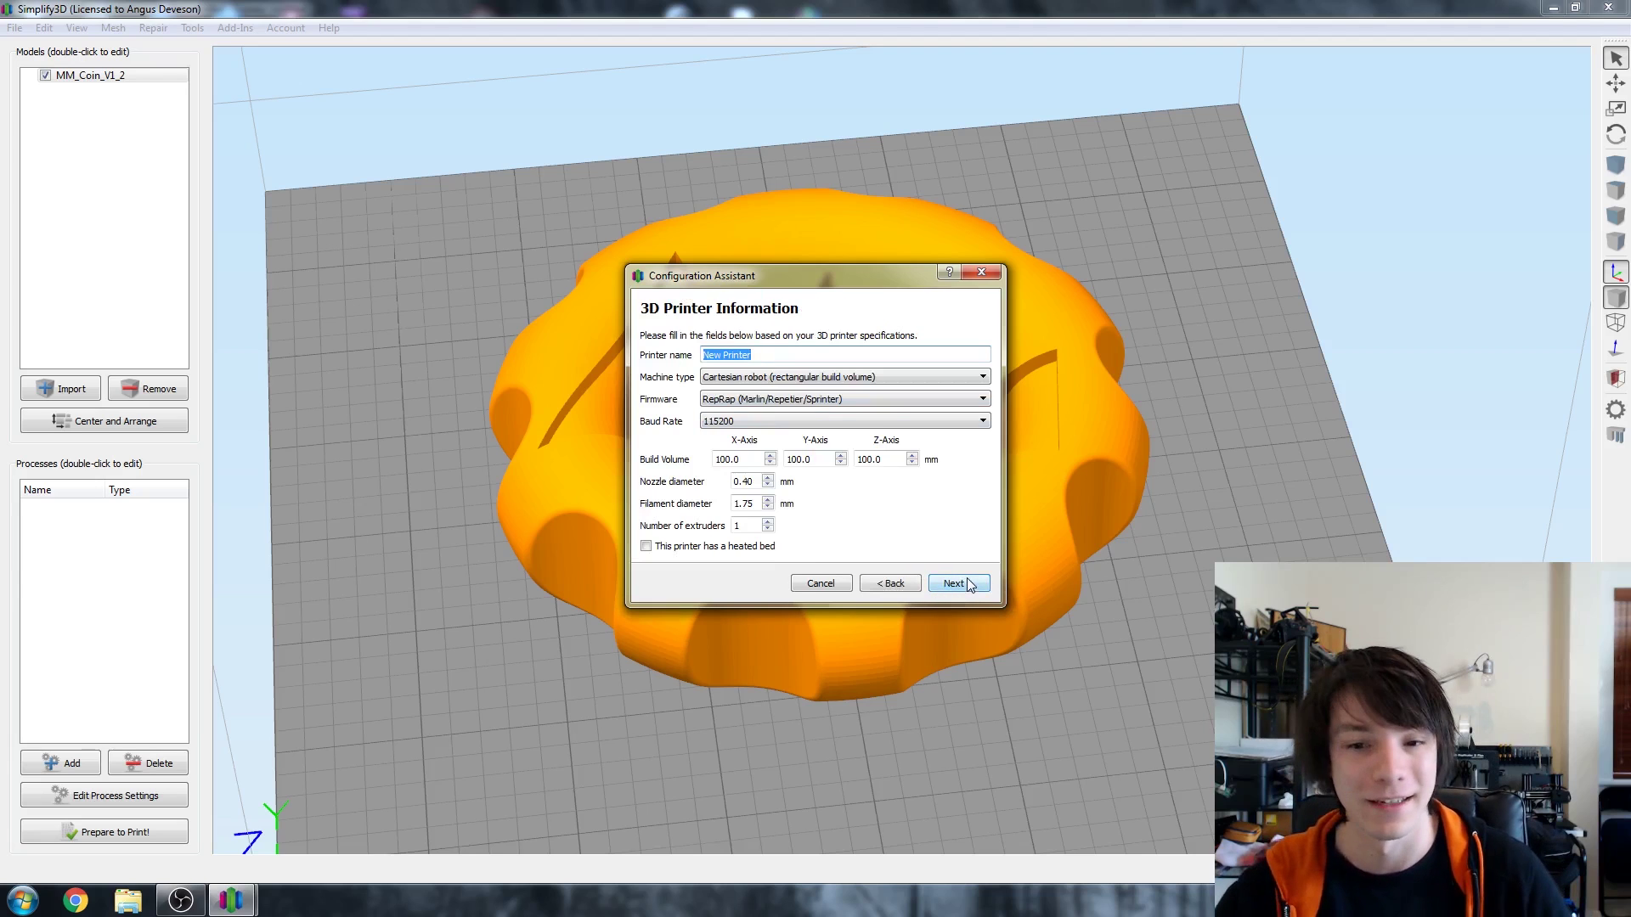
pyautogui.press('BackSpace')
pyautogui.write('W')
pyautogui.press('BackSpace')
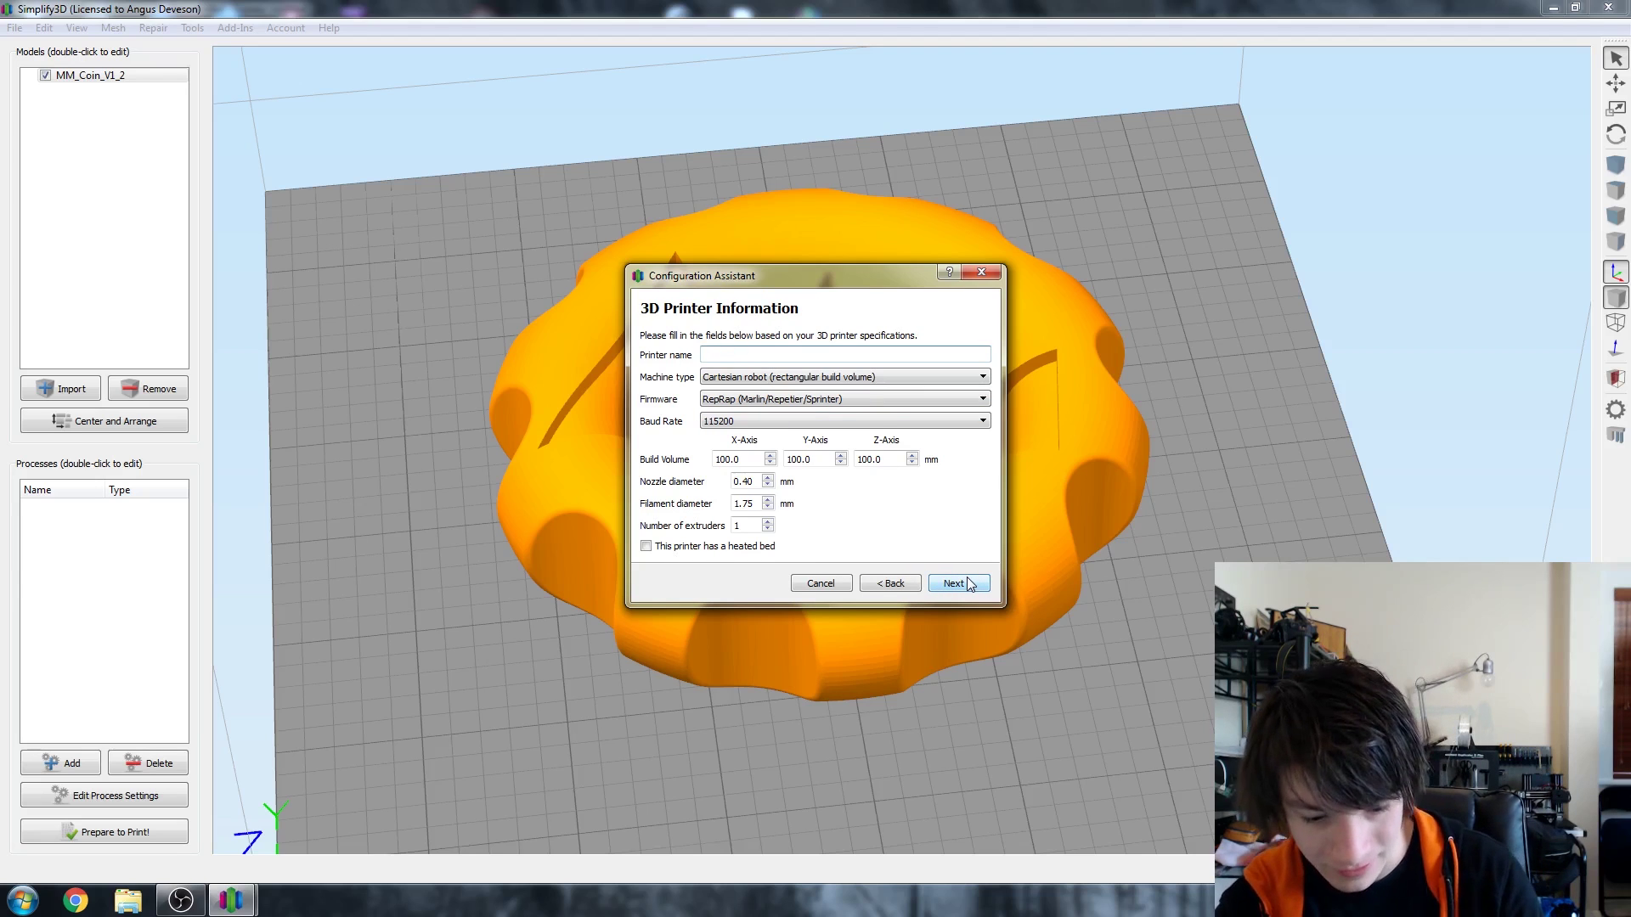
pyautogui.write('QIDI-TECH X-ONE')
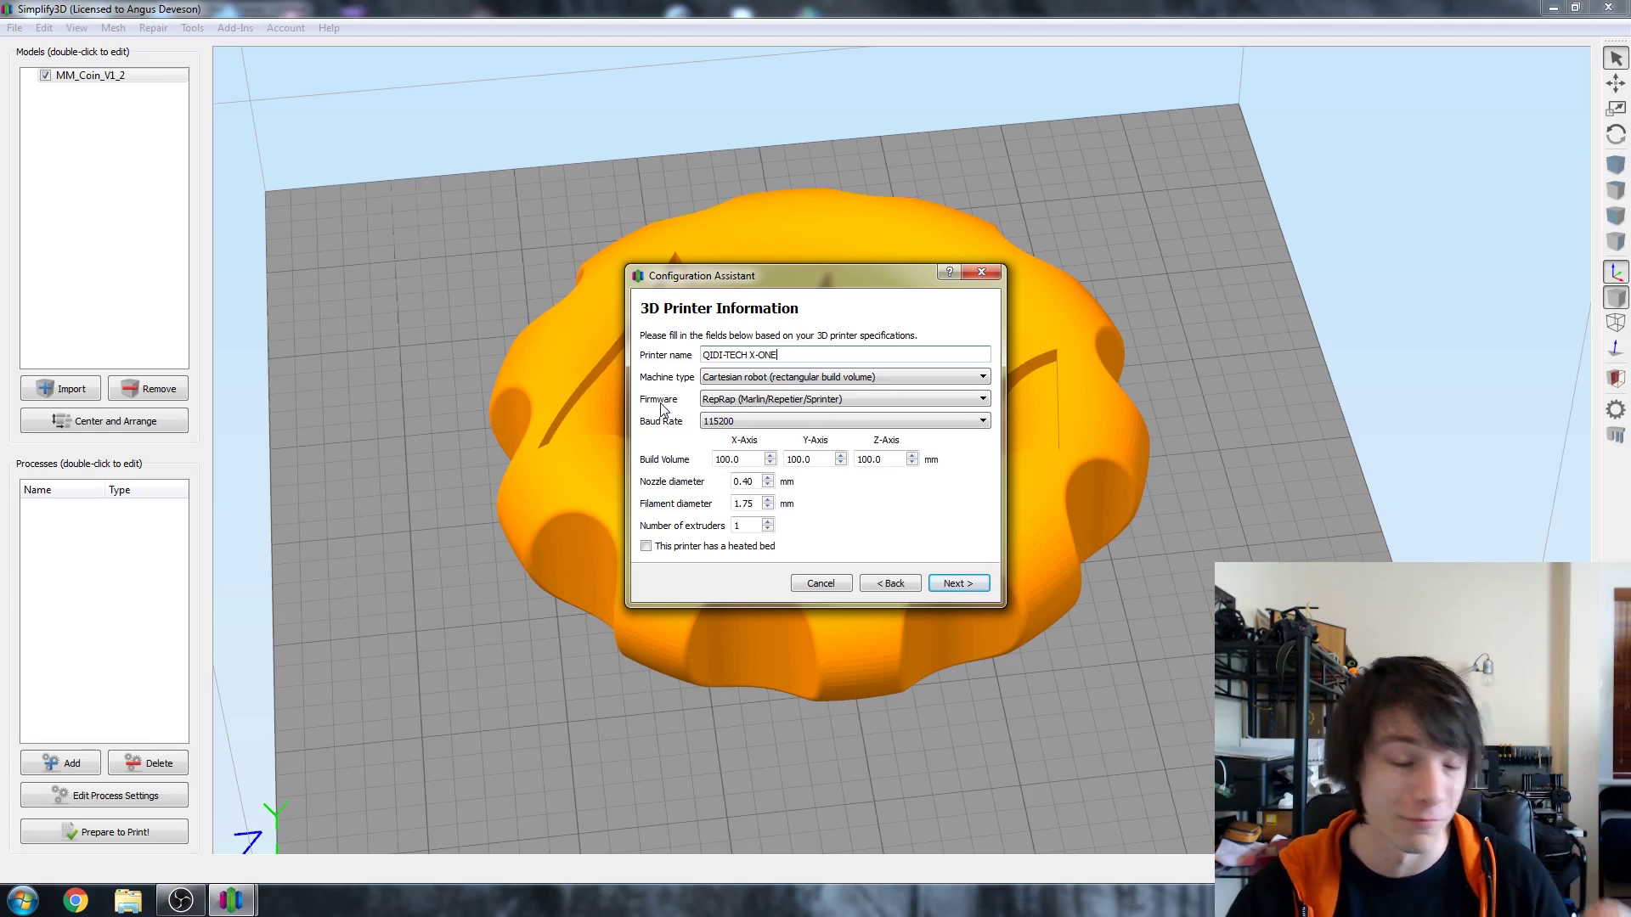
pyautogui.click(712, 400)
pyautogui.click(722, 377)
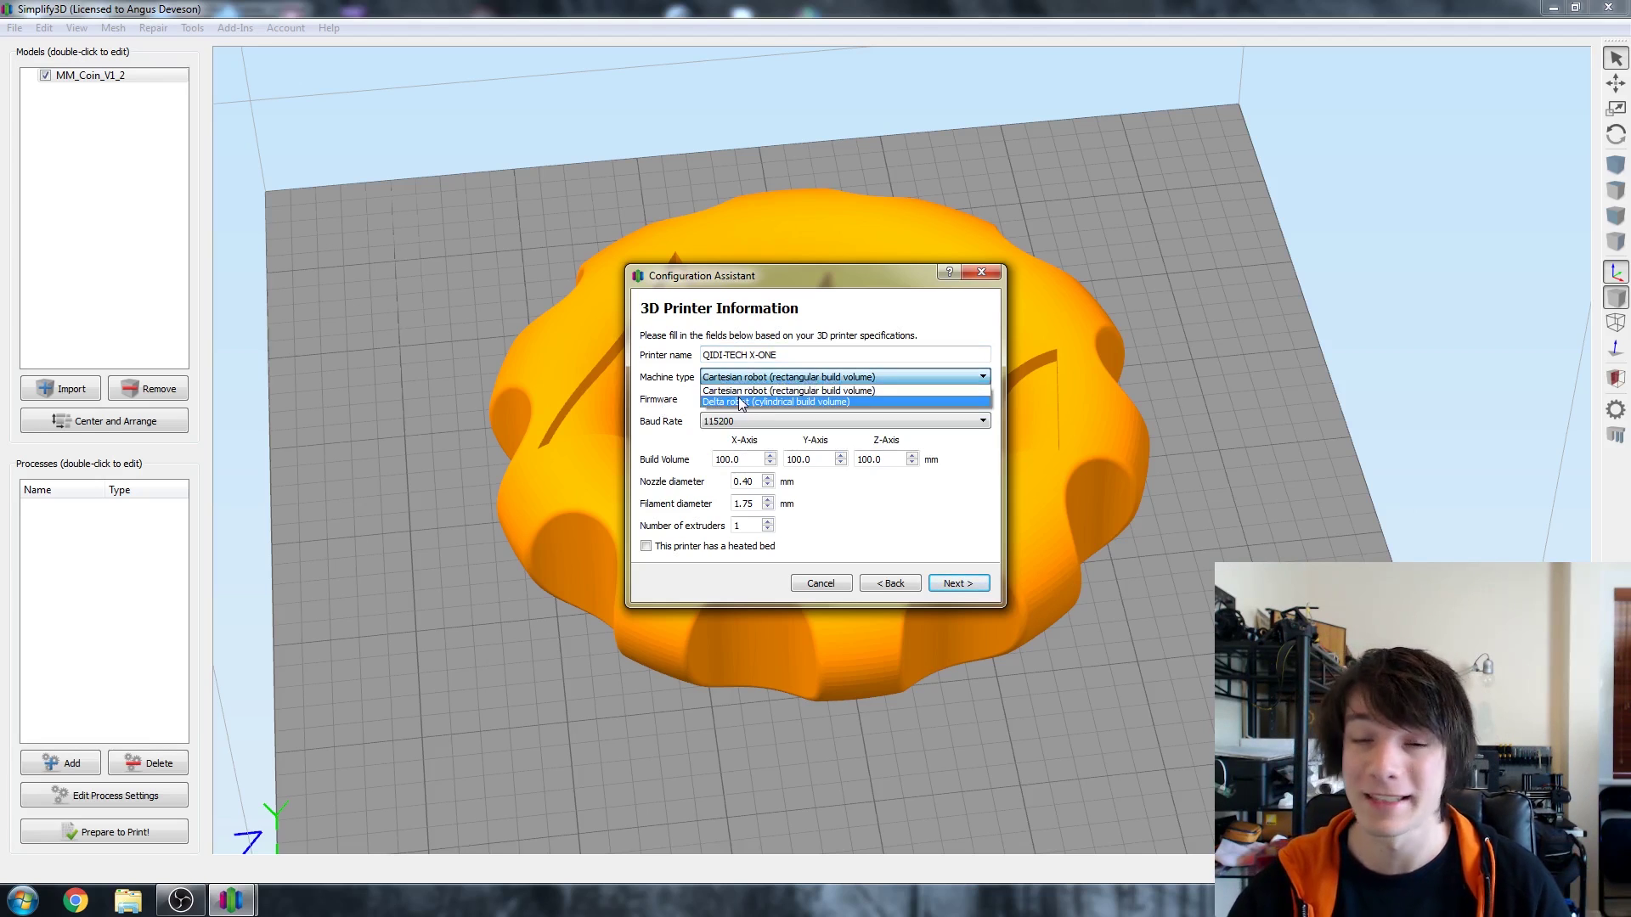
pyautogui.click(638, 388)
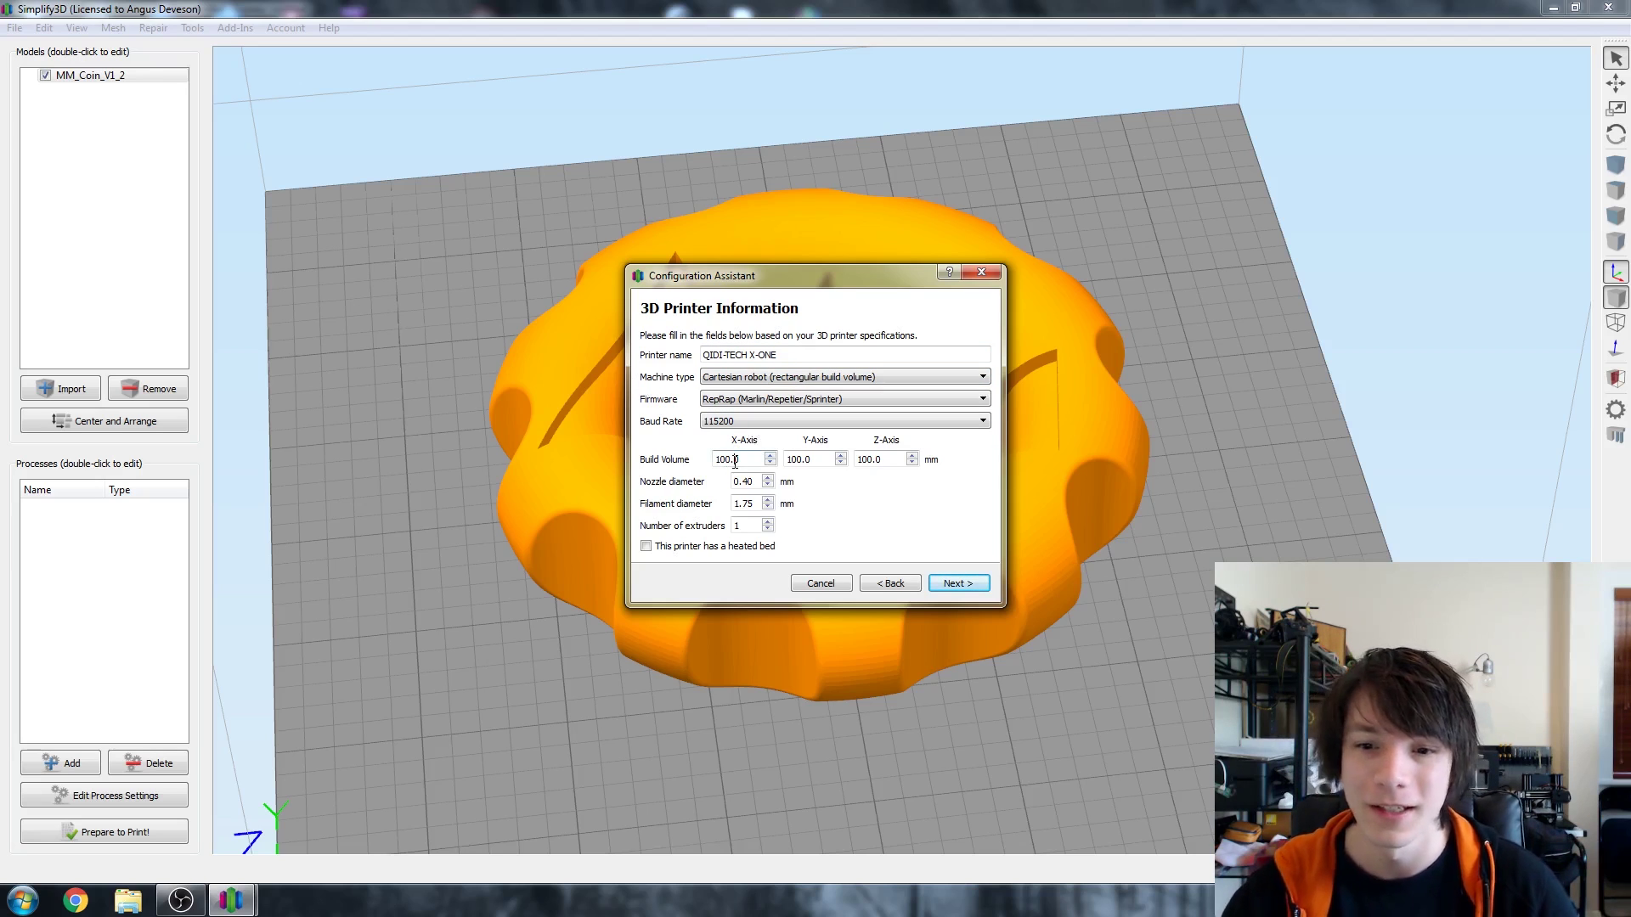
# - Set the build volume to 150 × 150 × 150 mm
pyautogui.moveTo(735, 460); pyautogui.dragTo(647, 467)
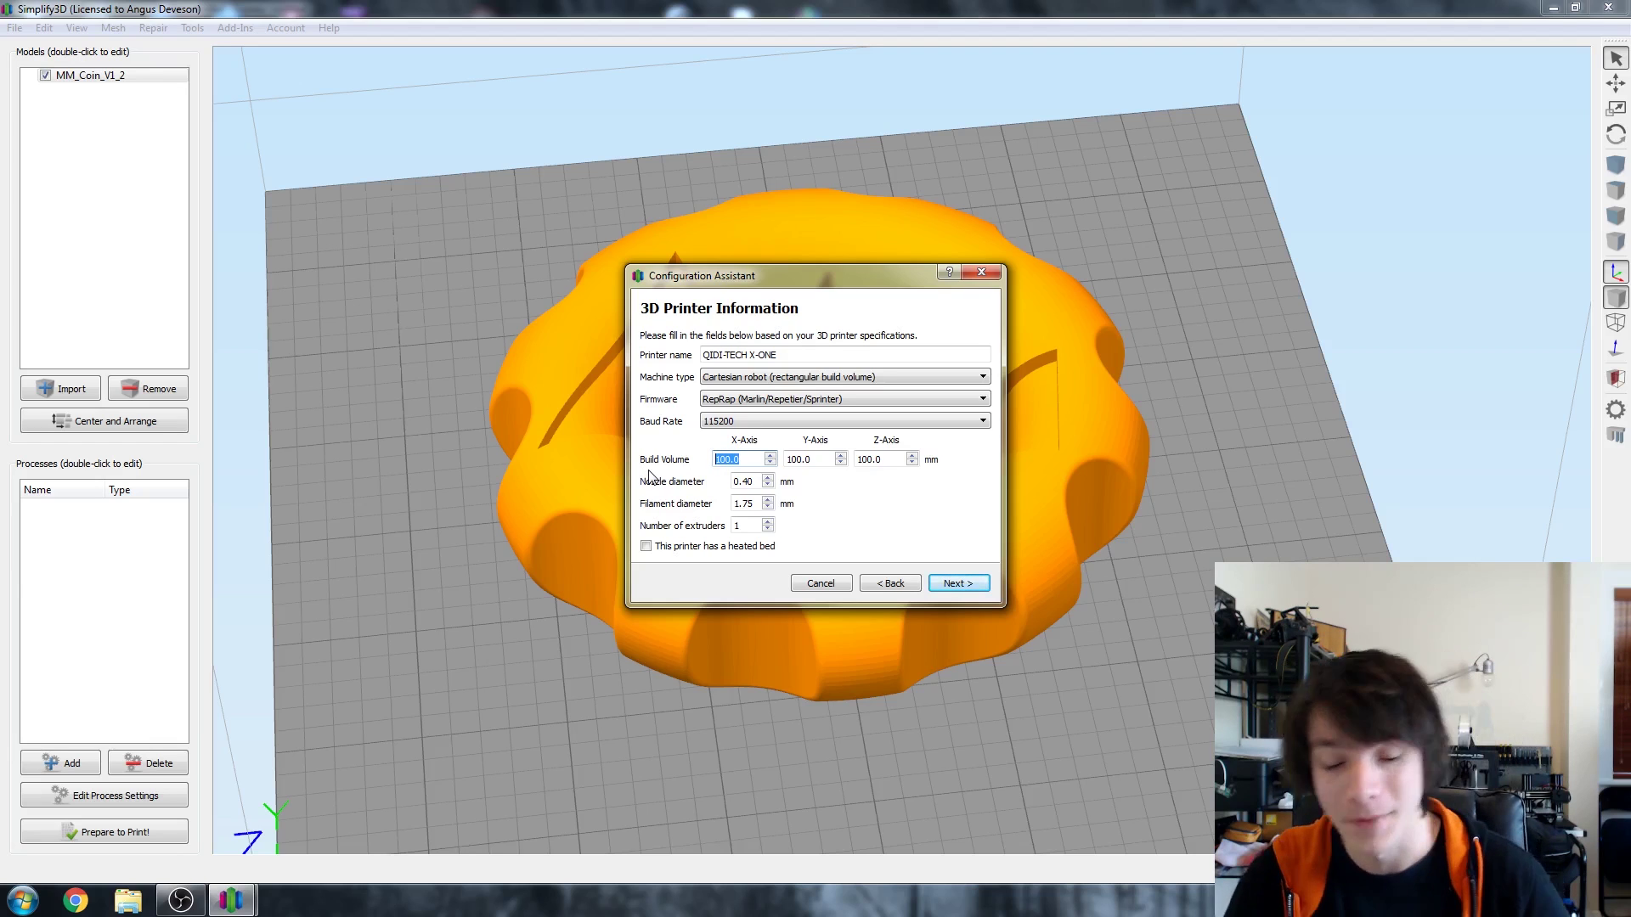
pyautogui.write('150')
pyautogui.press('Tab')
pyautogui.write('150')
pyautogui.press('Tab')
pyautogui.write('15')
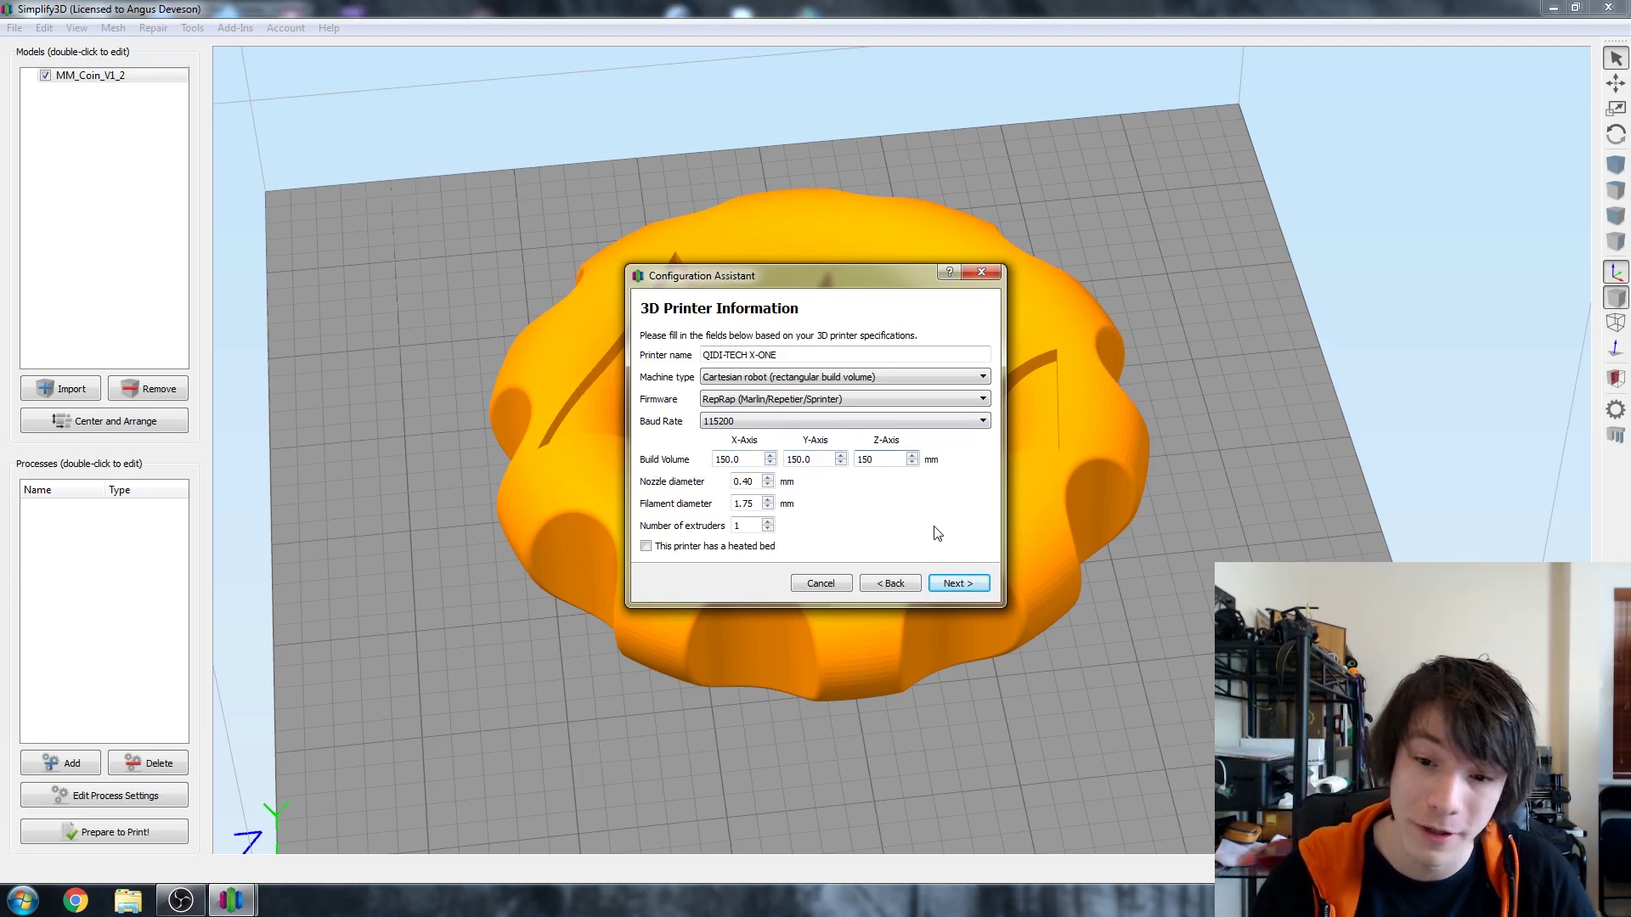
pyautogui.click(773, 518)
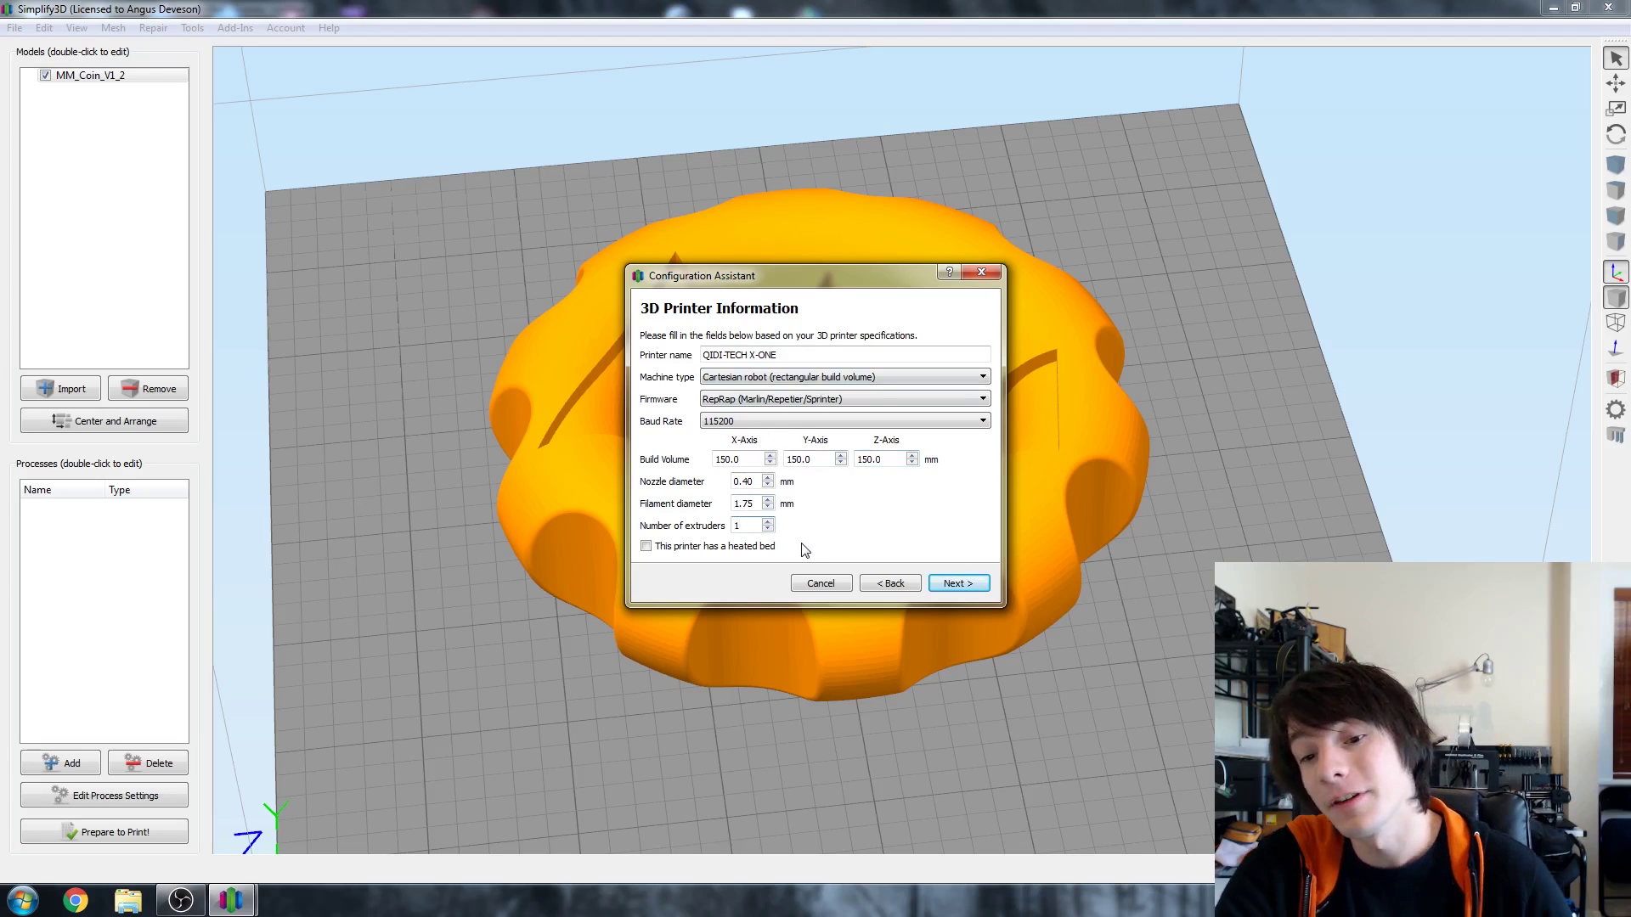
# - Mark the printer as having a heated bed and finish the profile
pyautogui.click(694, 549)
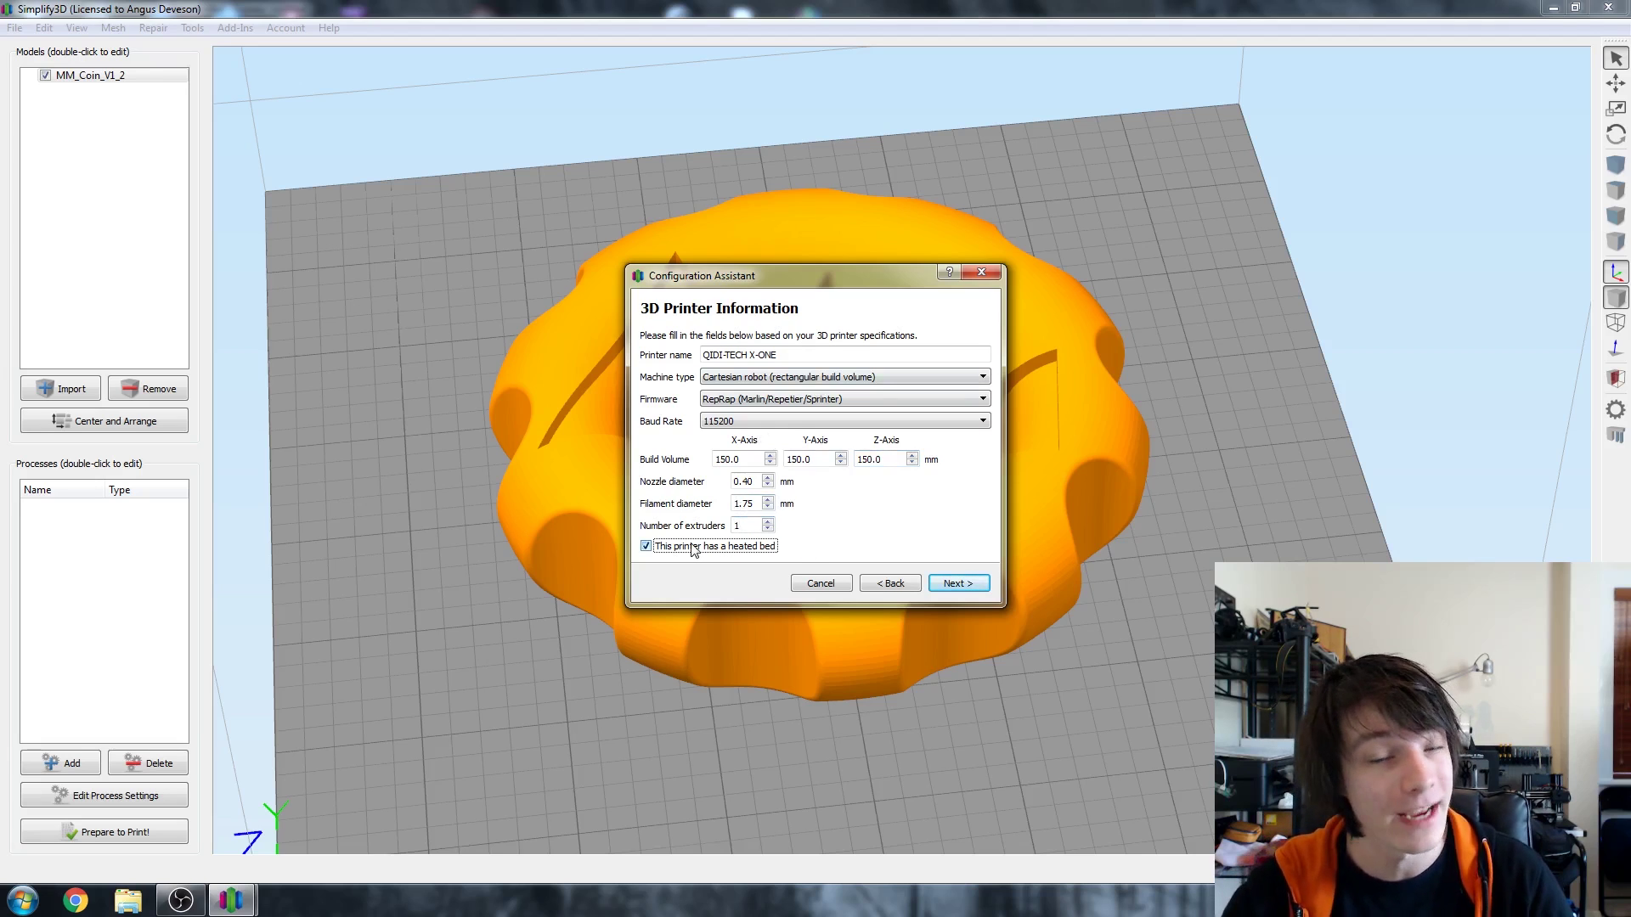
pyautogui.click(960, 585)
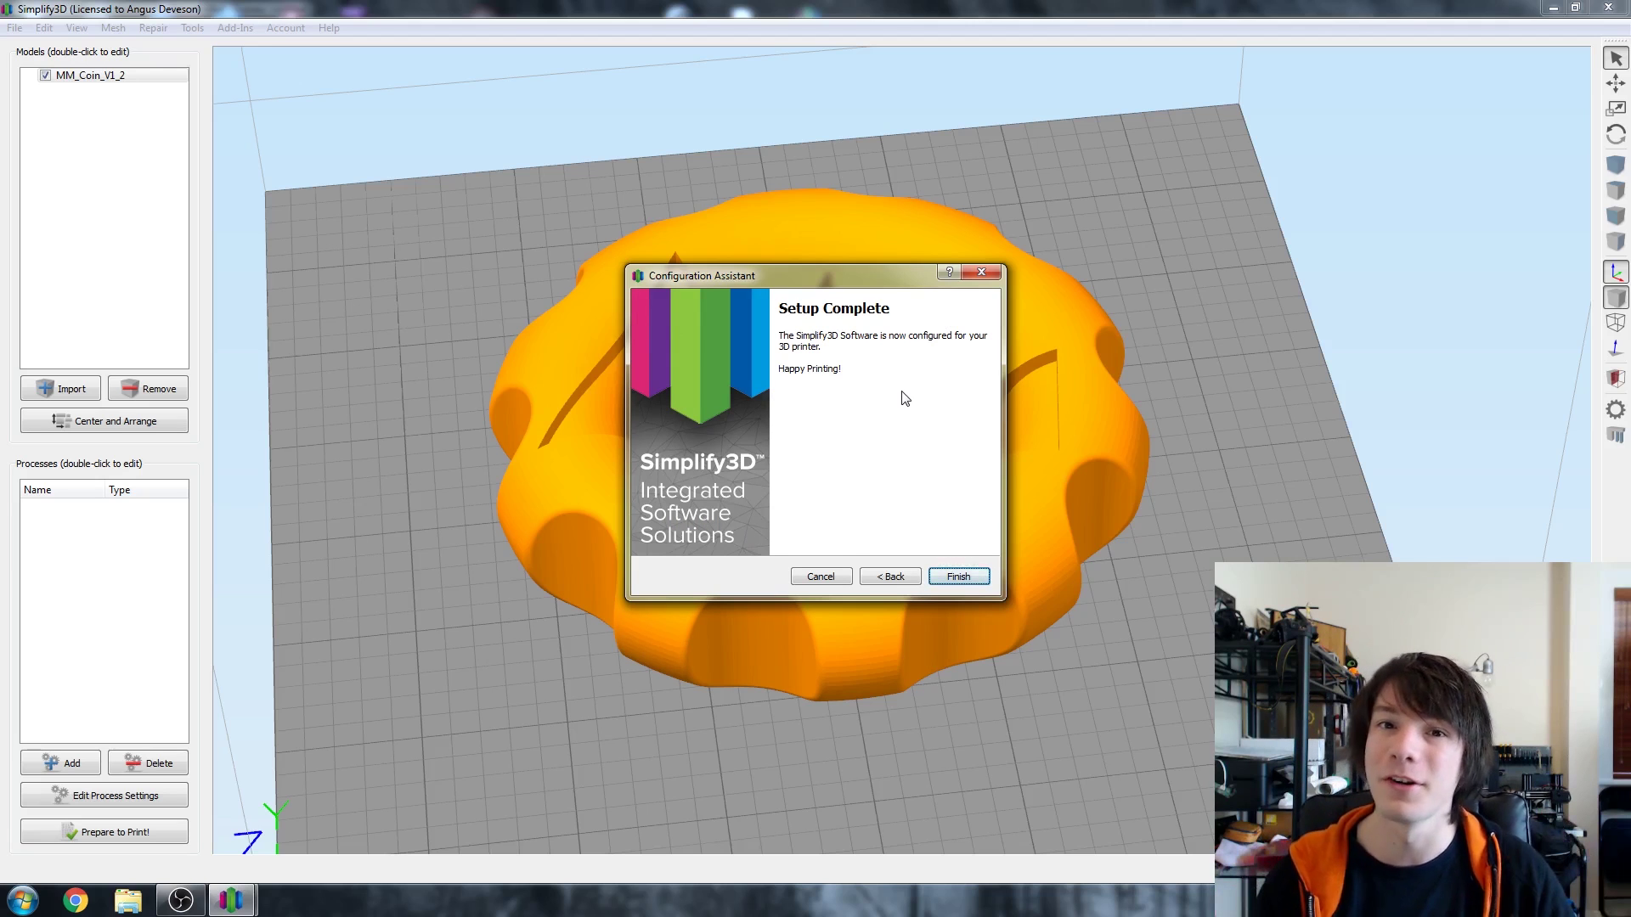
pyautogui.click(977, 574)
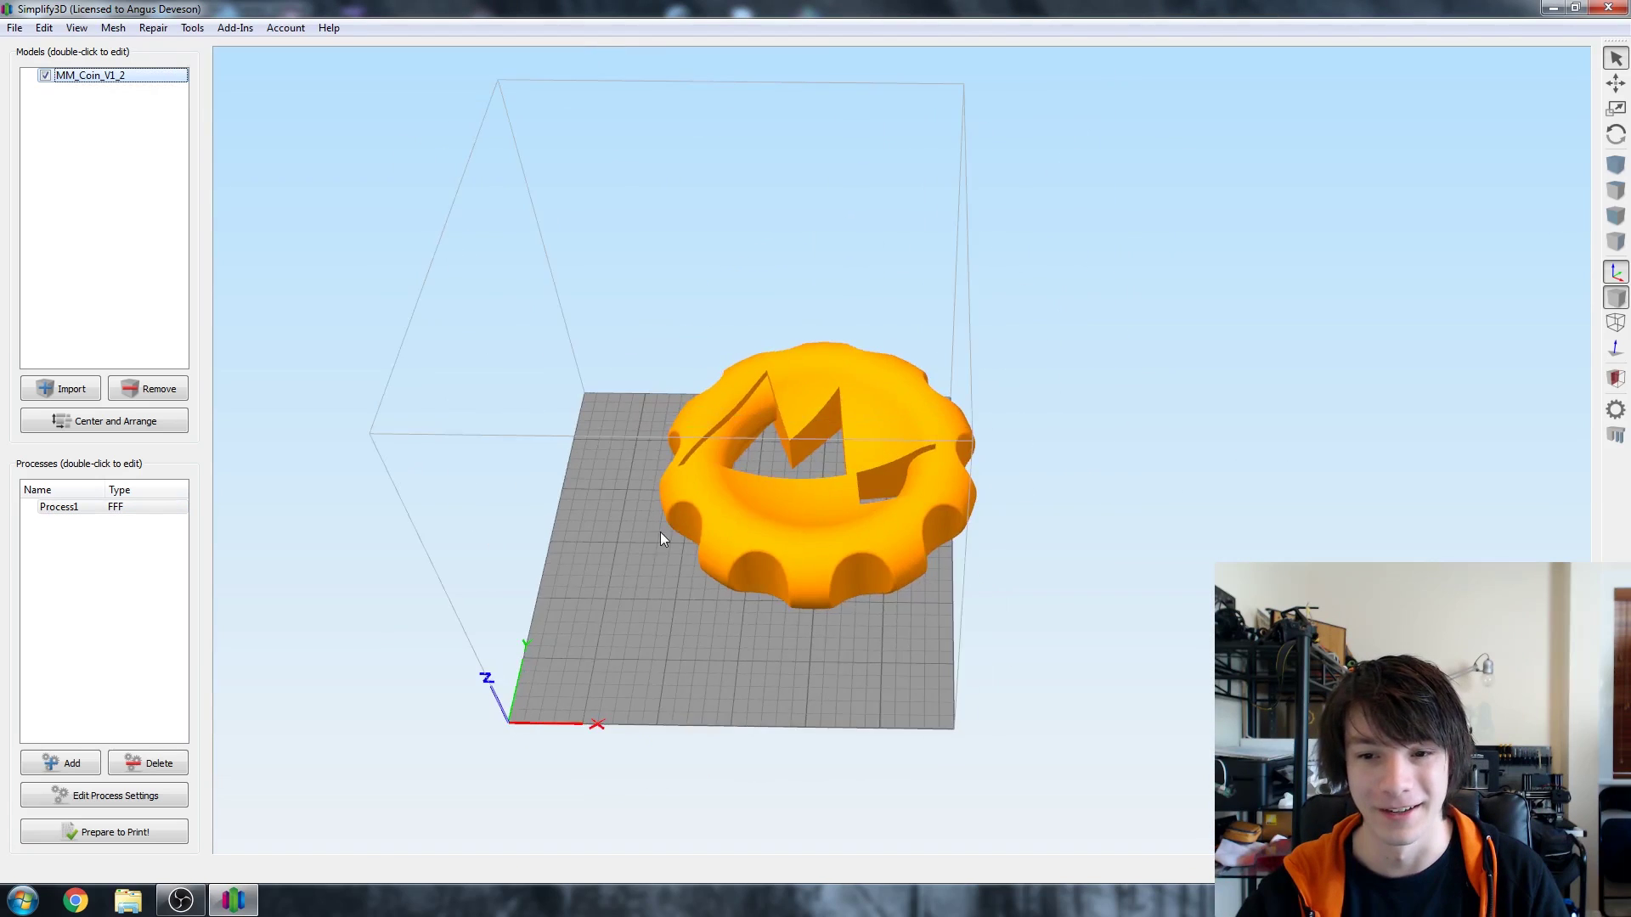
# - Centre the coin on the plate, then change Process1's extrusion multiplier from 0.90 to 0.95
pyautogui.click(77, 422)
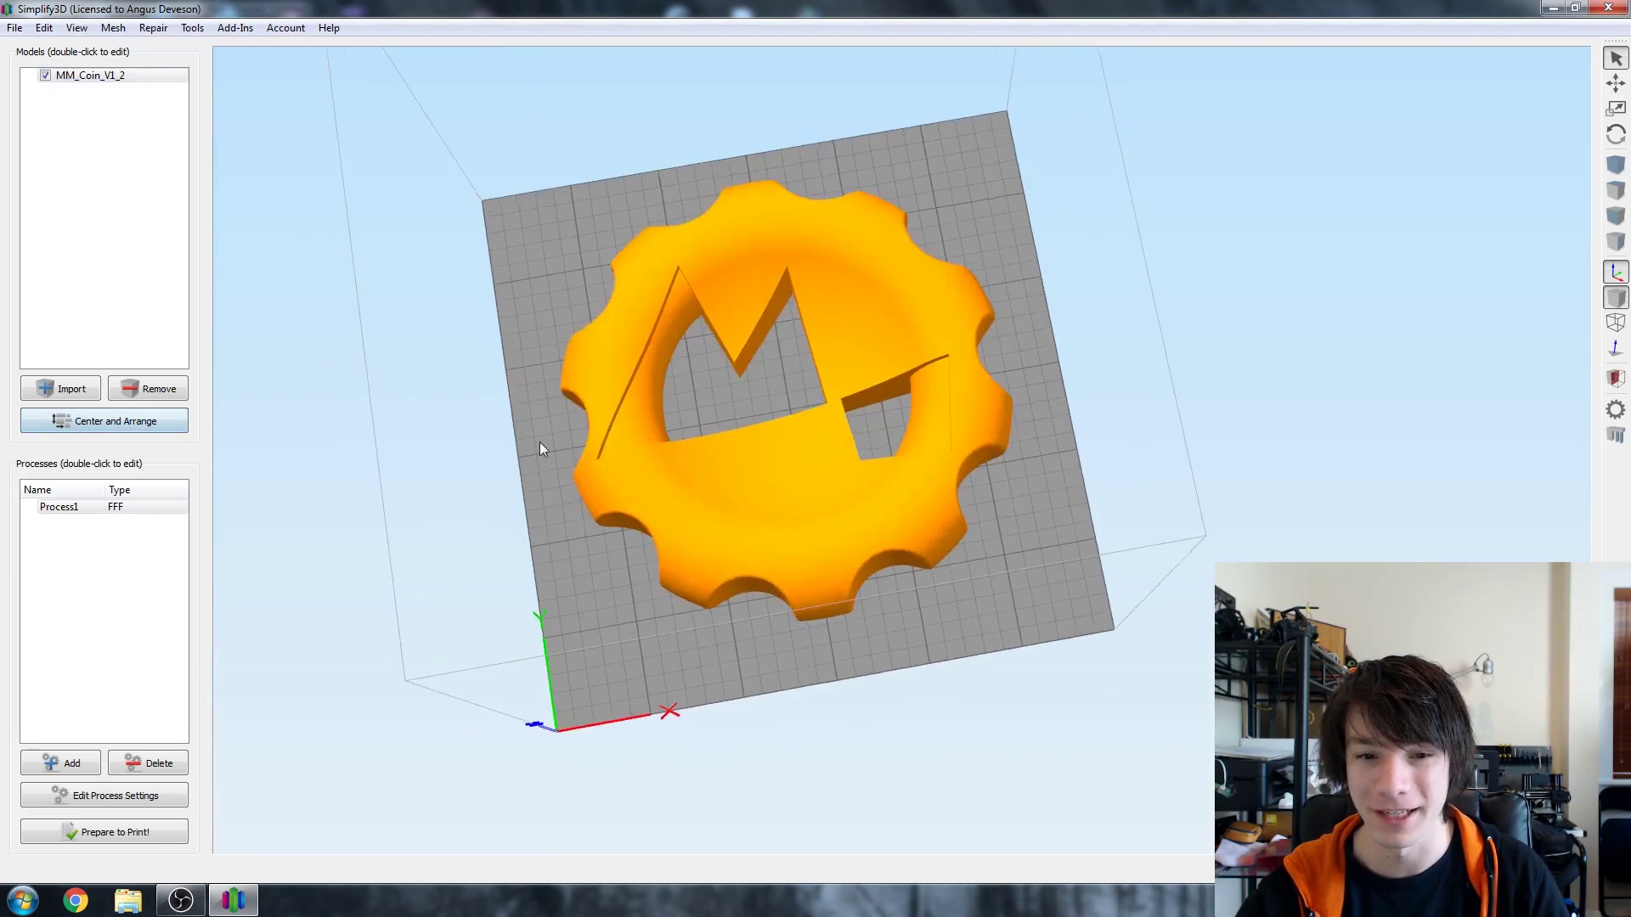
pyautogui.doubleClick(58, 508)
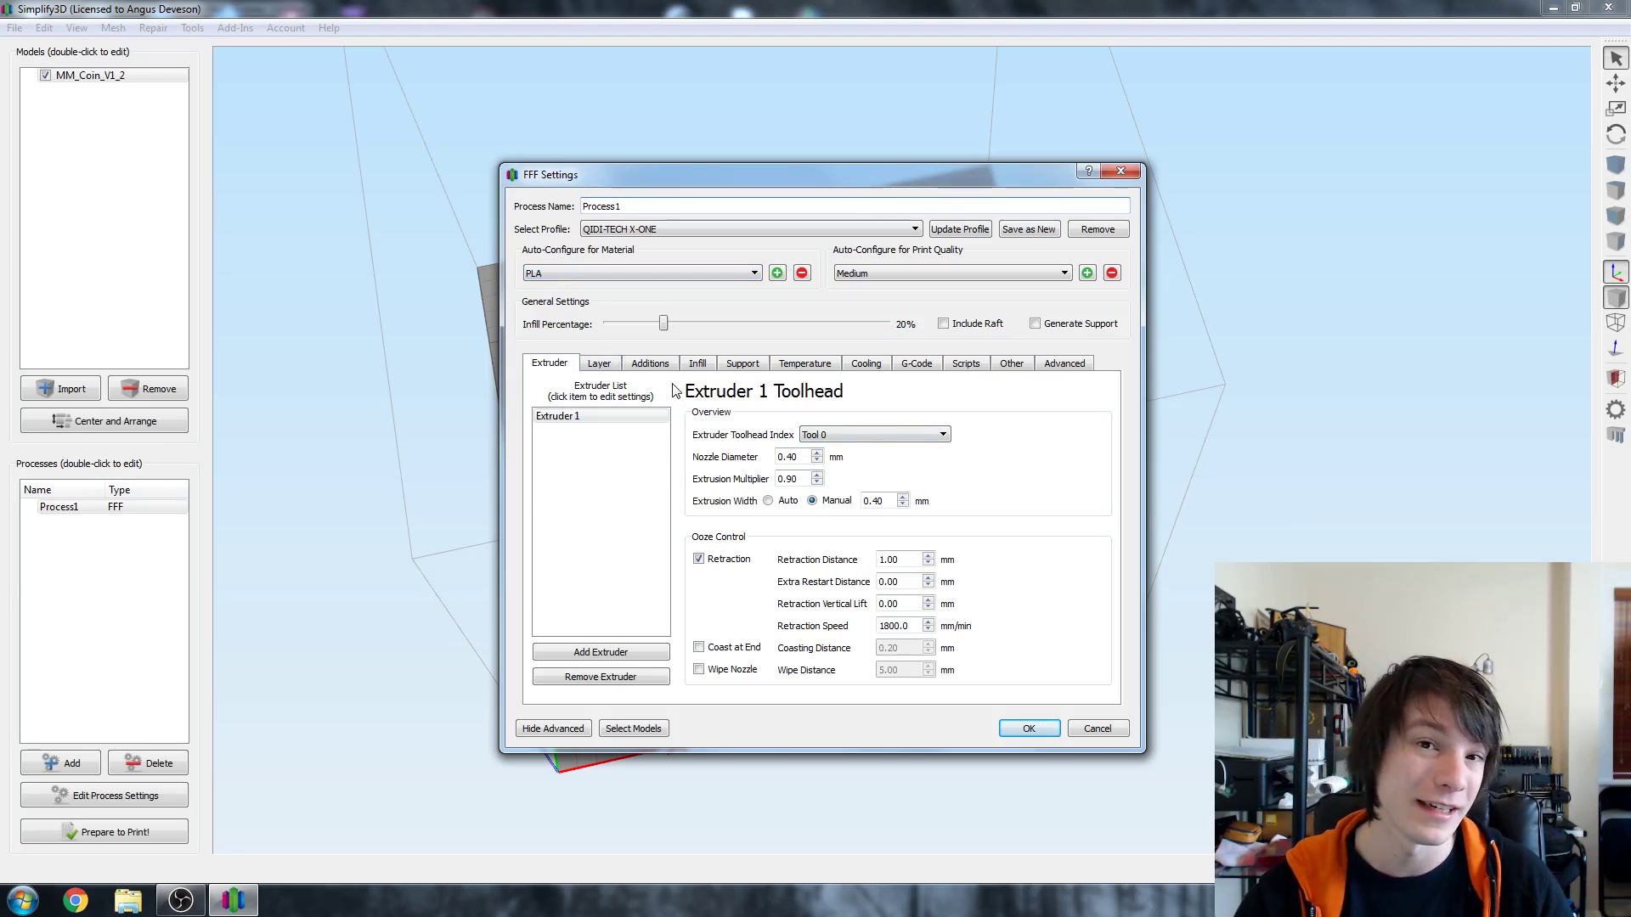
pyautogui.click(796, 479)
pyautogui.moveTo(796, 479); pyautogui.dragTo(723, 486)
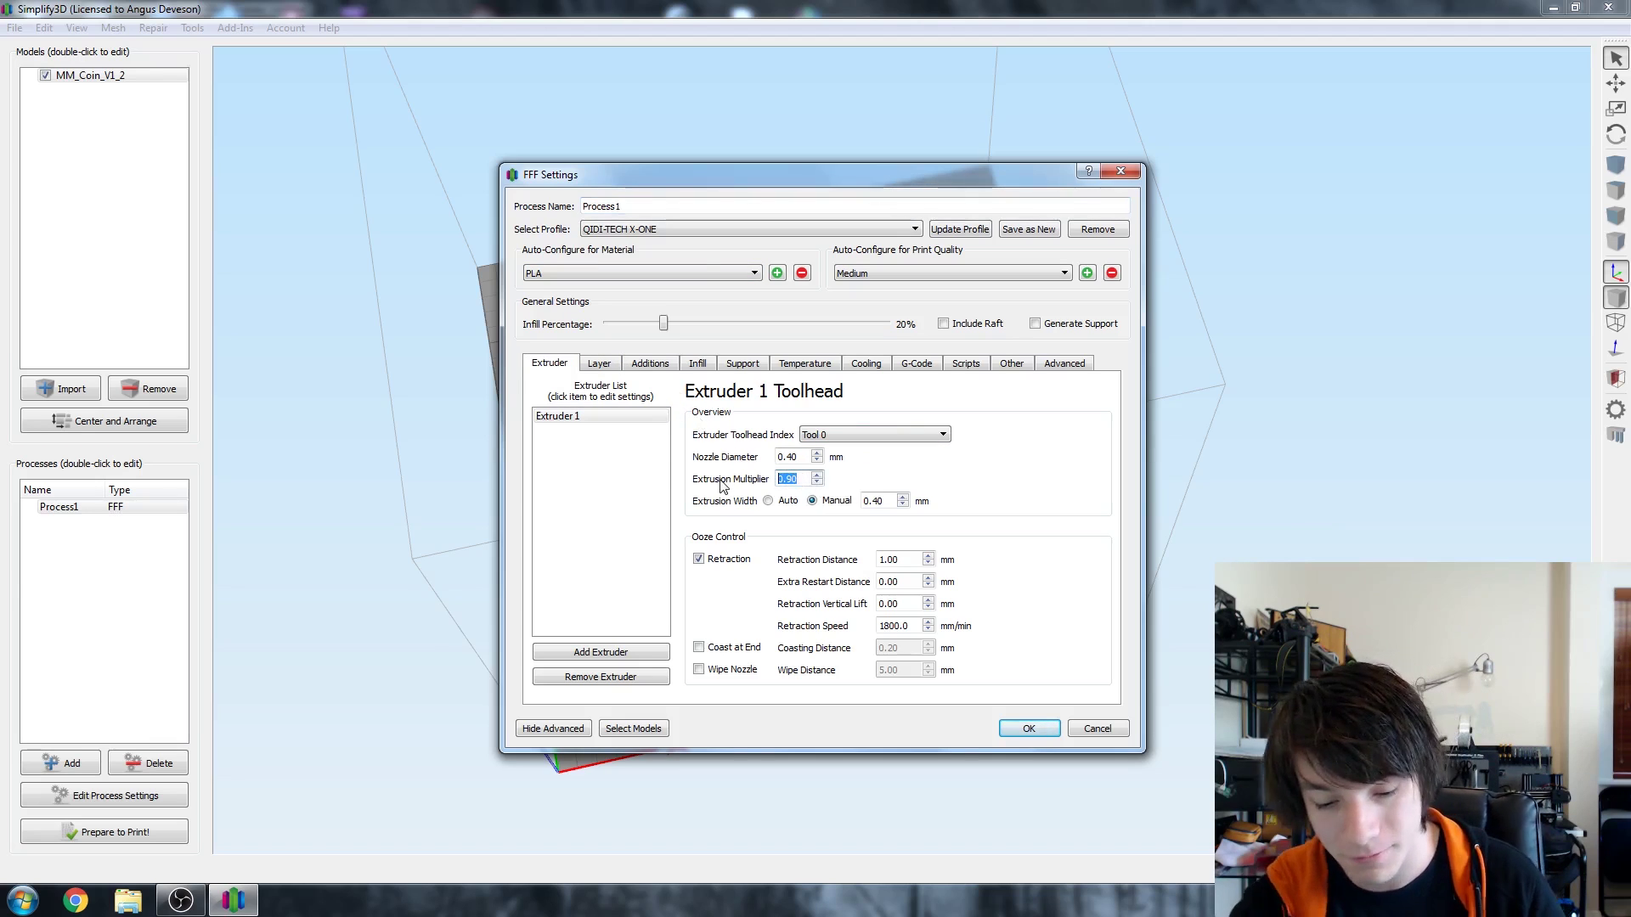
pyautogui.write('0.95')
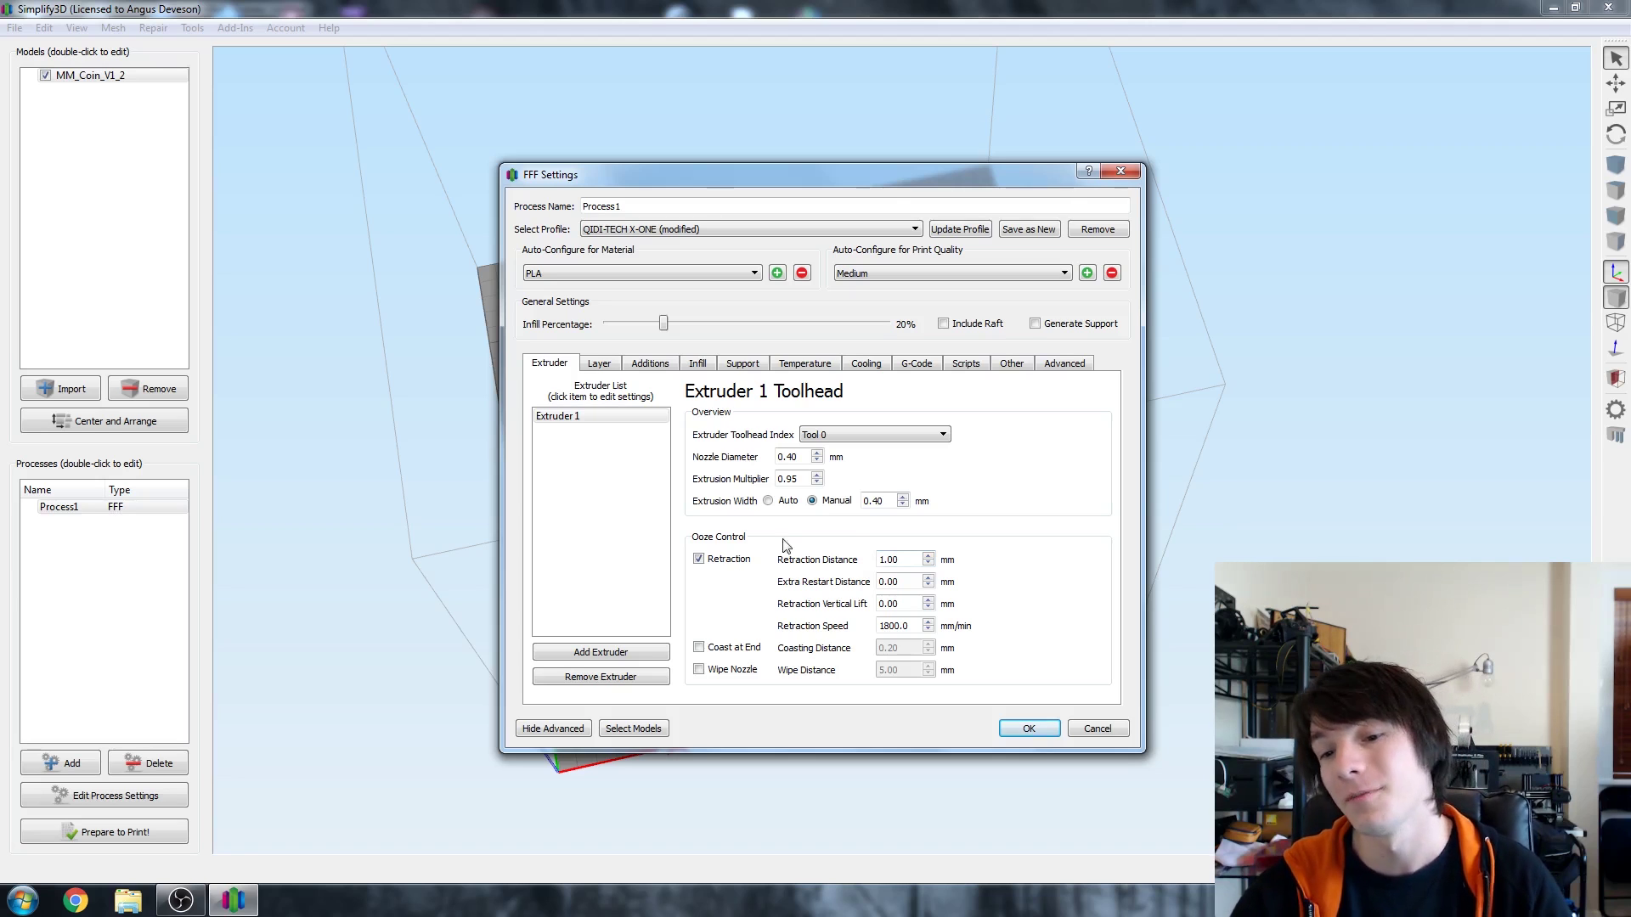
pyautogui.moveTo(726, 660)
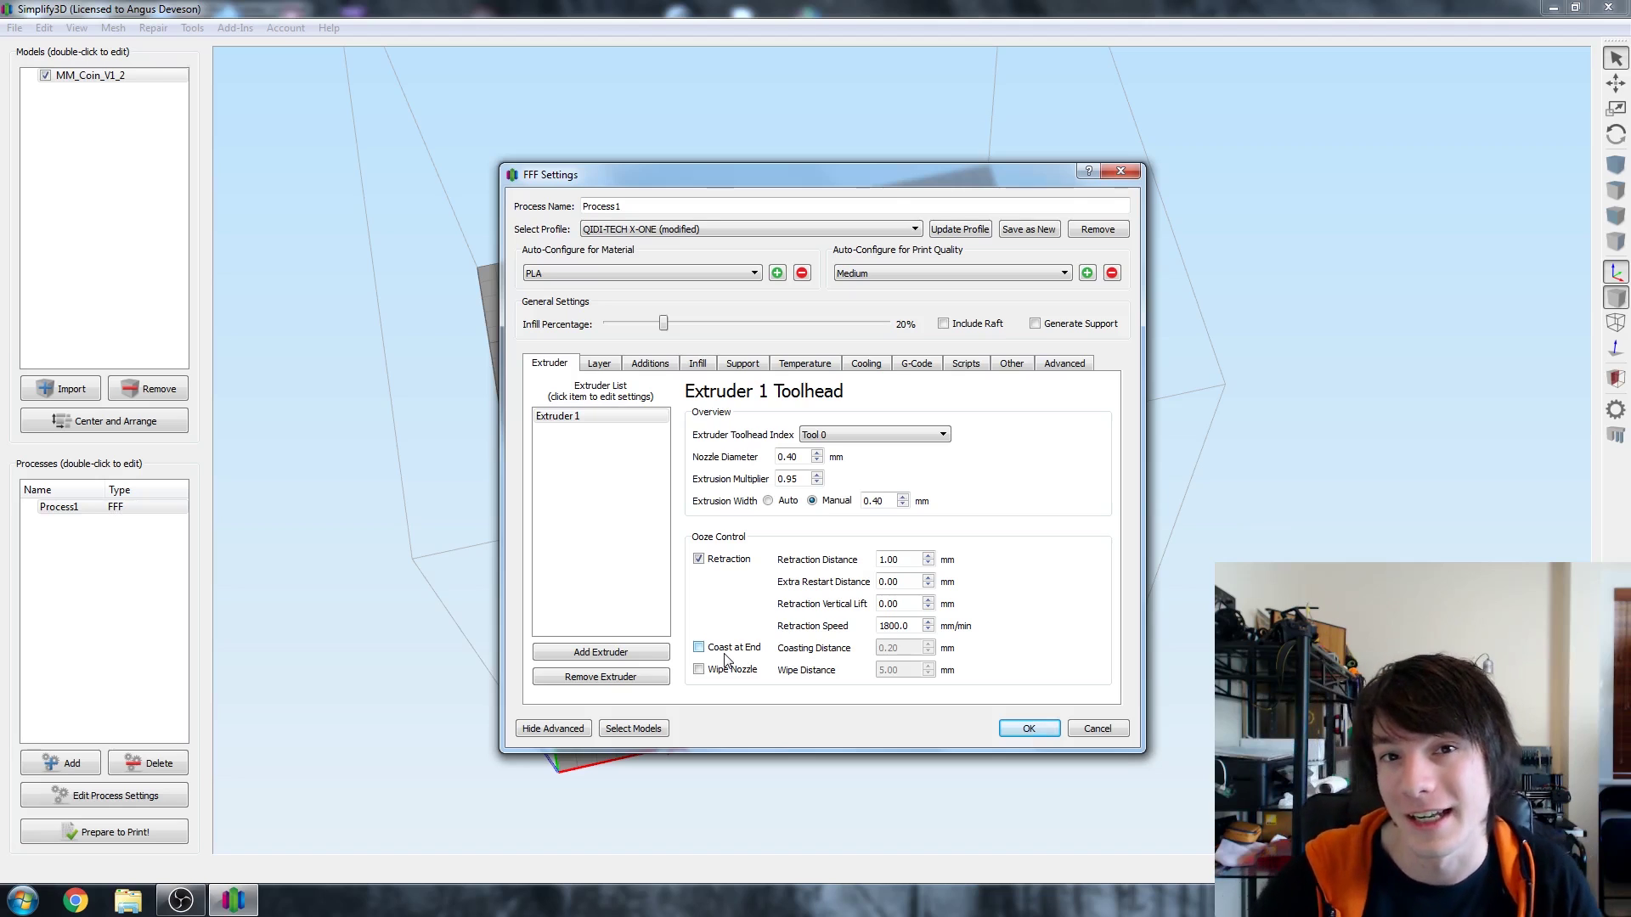
# - Close FFF Settings and review the Machine options (150 mm build volume, zero origin offset) without changes
pyautogui.press('Return')
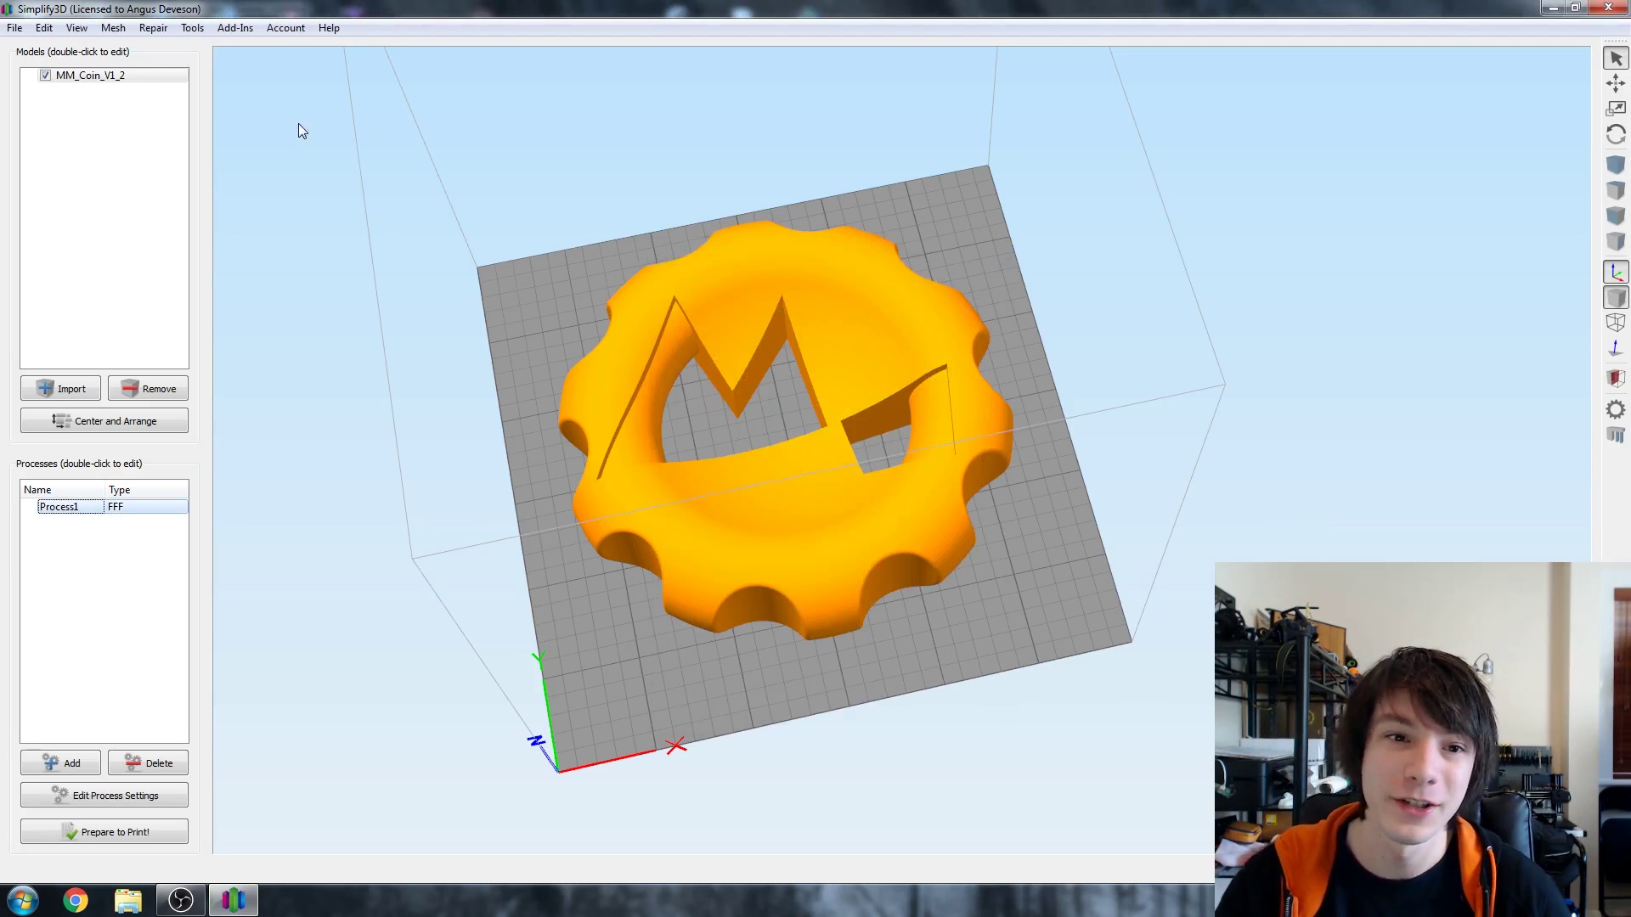
pyautogui.click(192, 27)
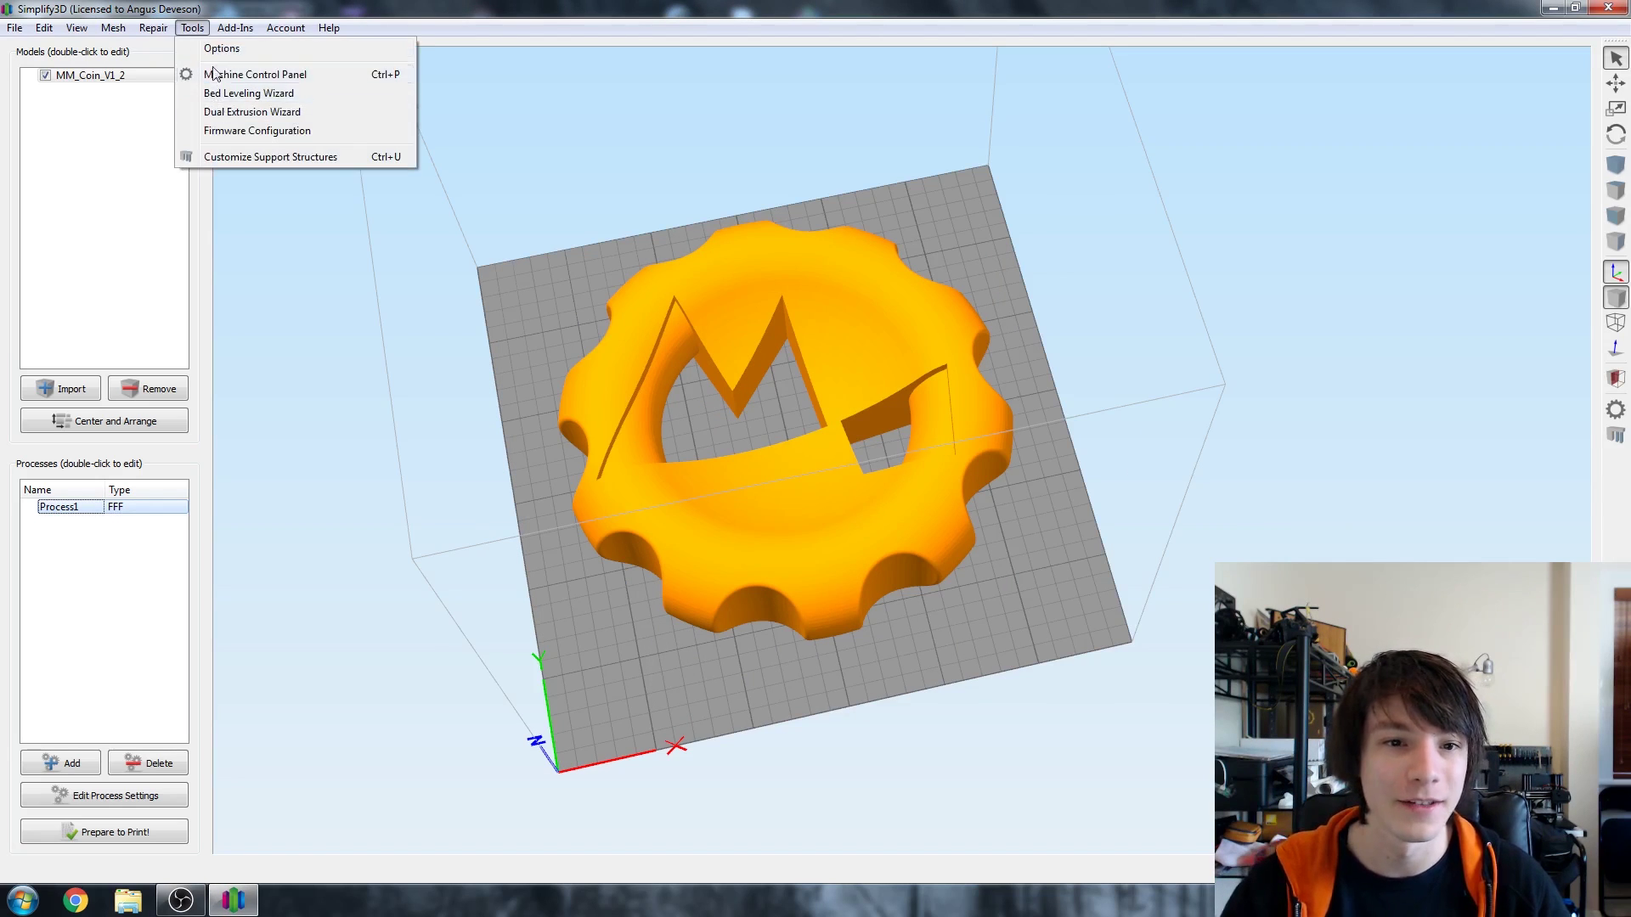
pyautogui.click(215, 50)
pyautogui.click(764, 290)
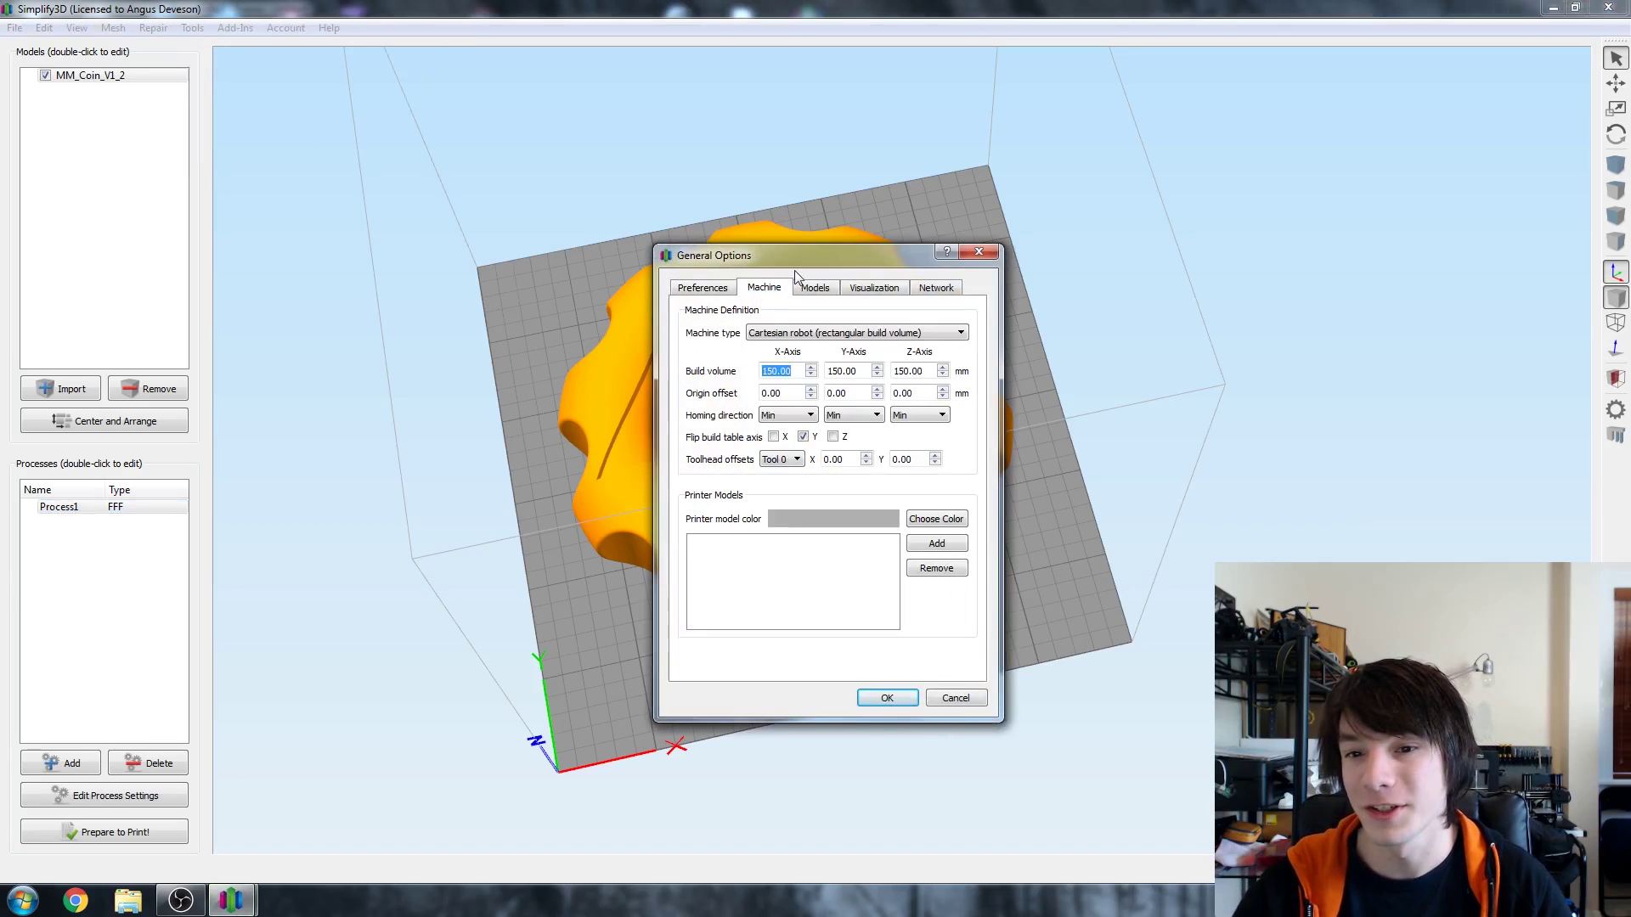
pyautogui.moveTo(798, 265); pyautogui.dragTo(655, 277)
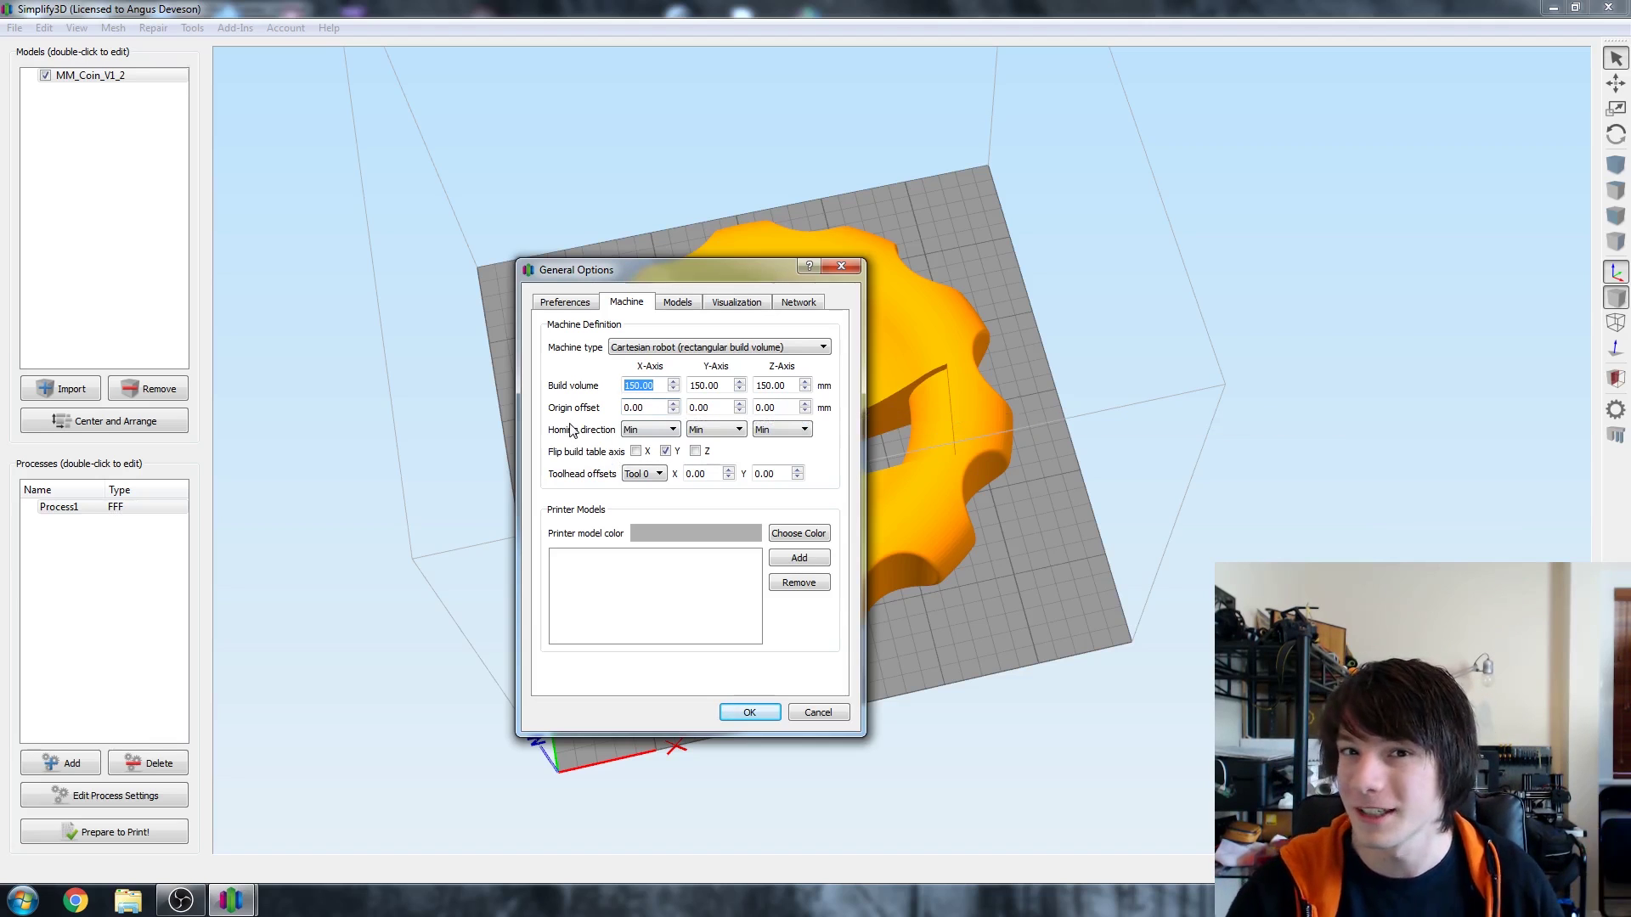
pyautogui.click(848, 267)
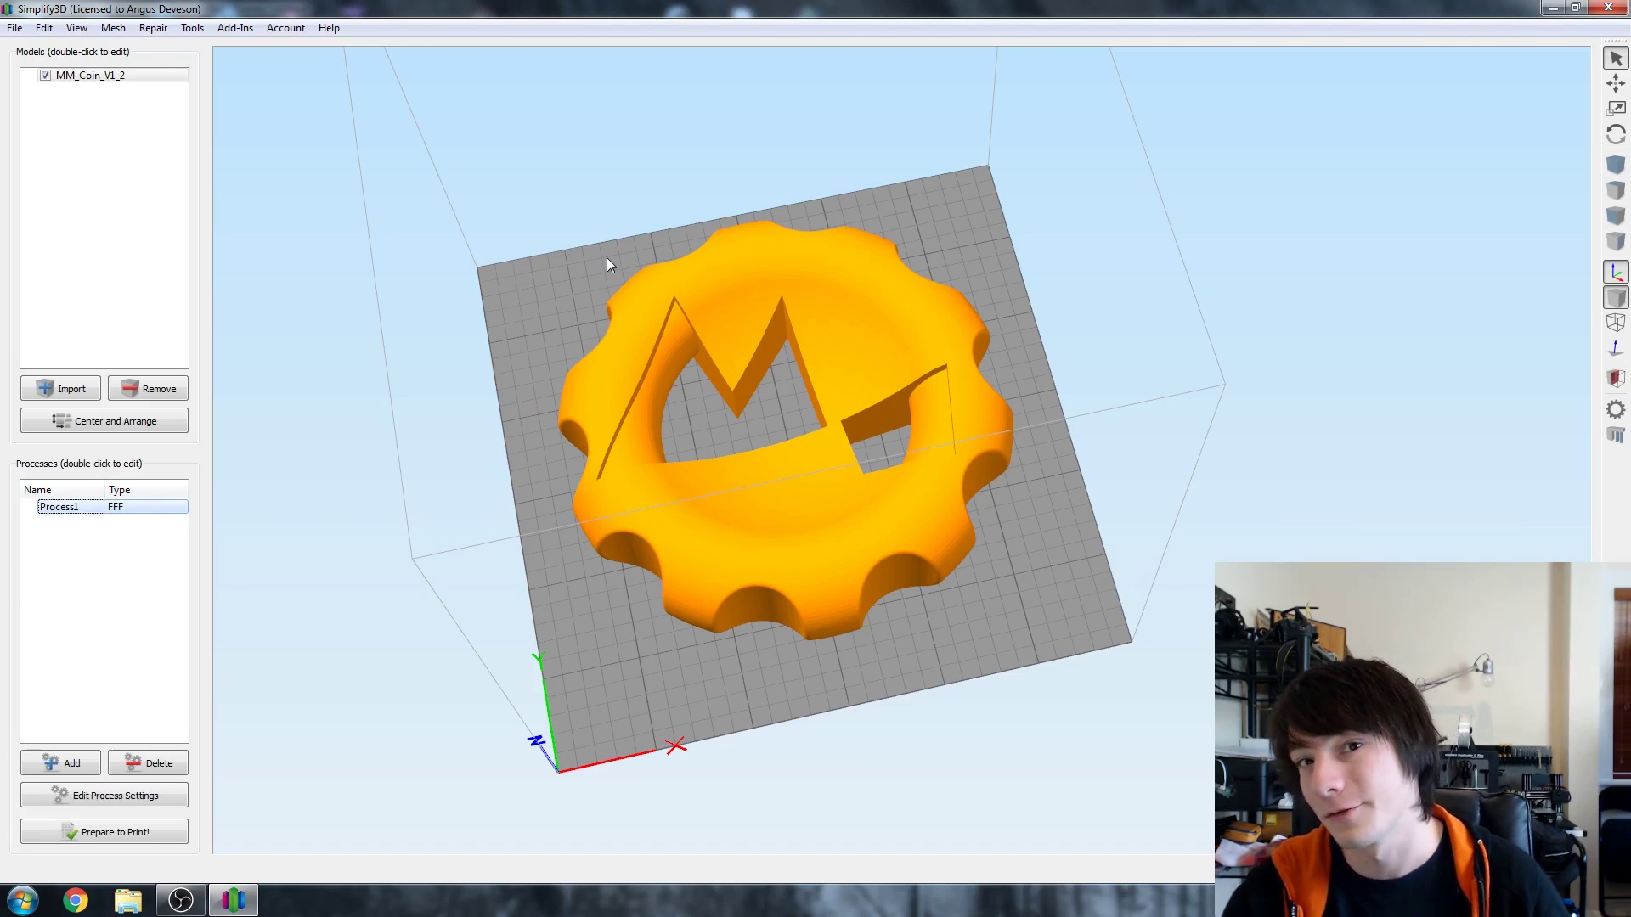
# - Switch Process1 to the FlashForge Finder printer profile and apply it
pyautogui.doubleClick(61, 508)
pyautogui.click(748, 229)
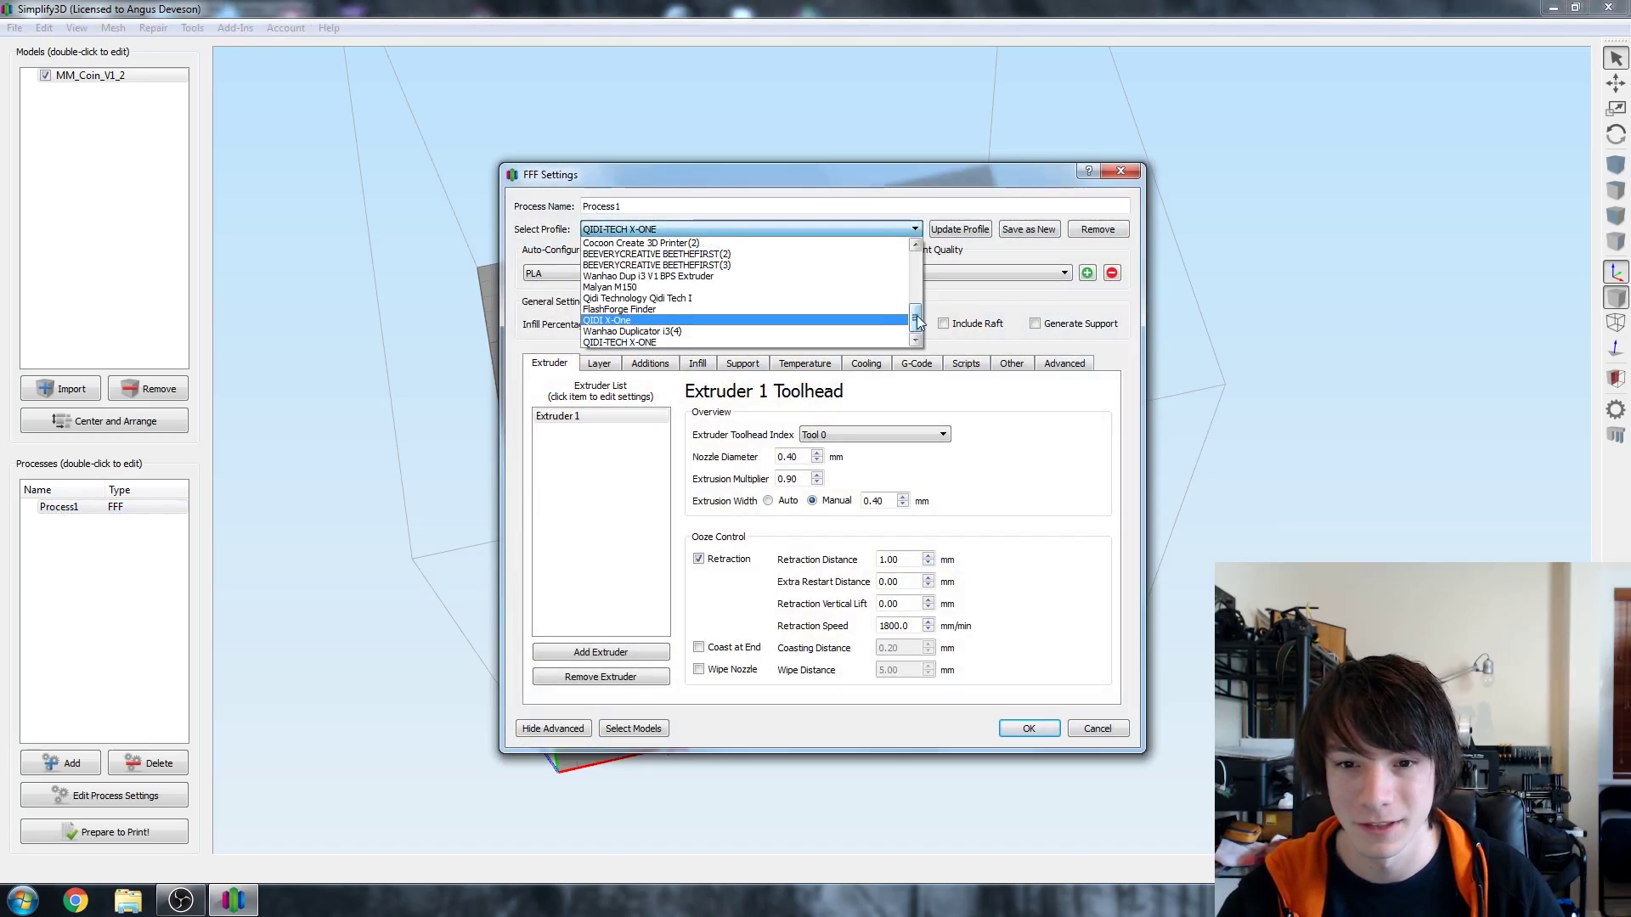
pyautogui.click(646, 320)
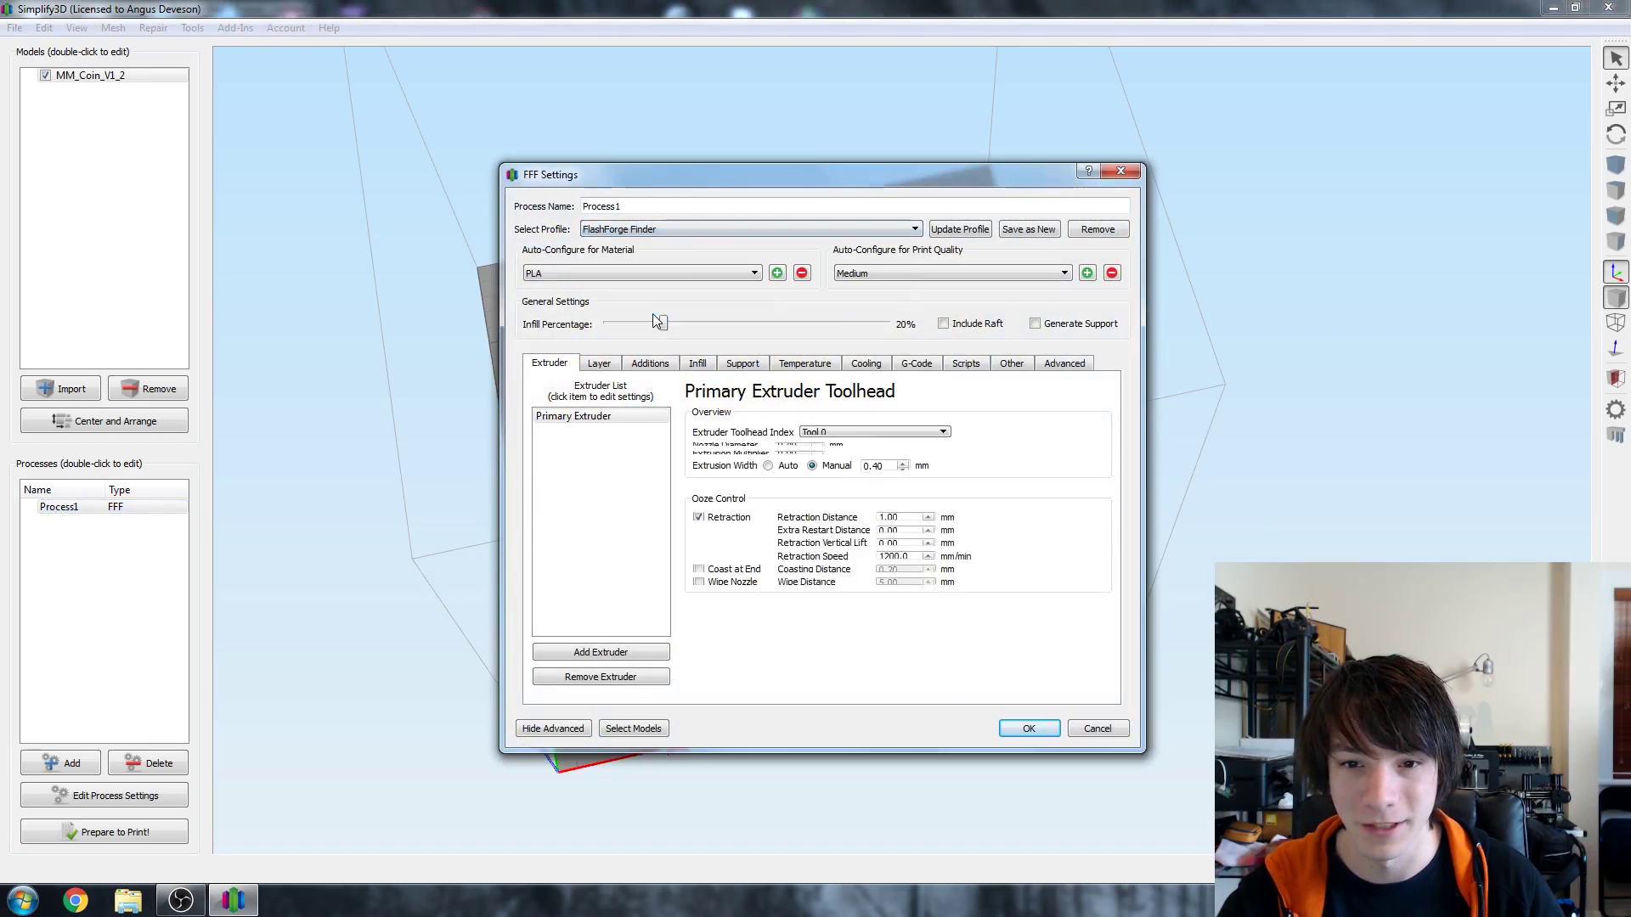
pyautogui.click(1011, 731)
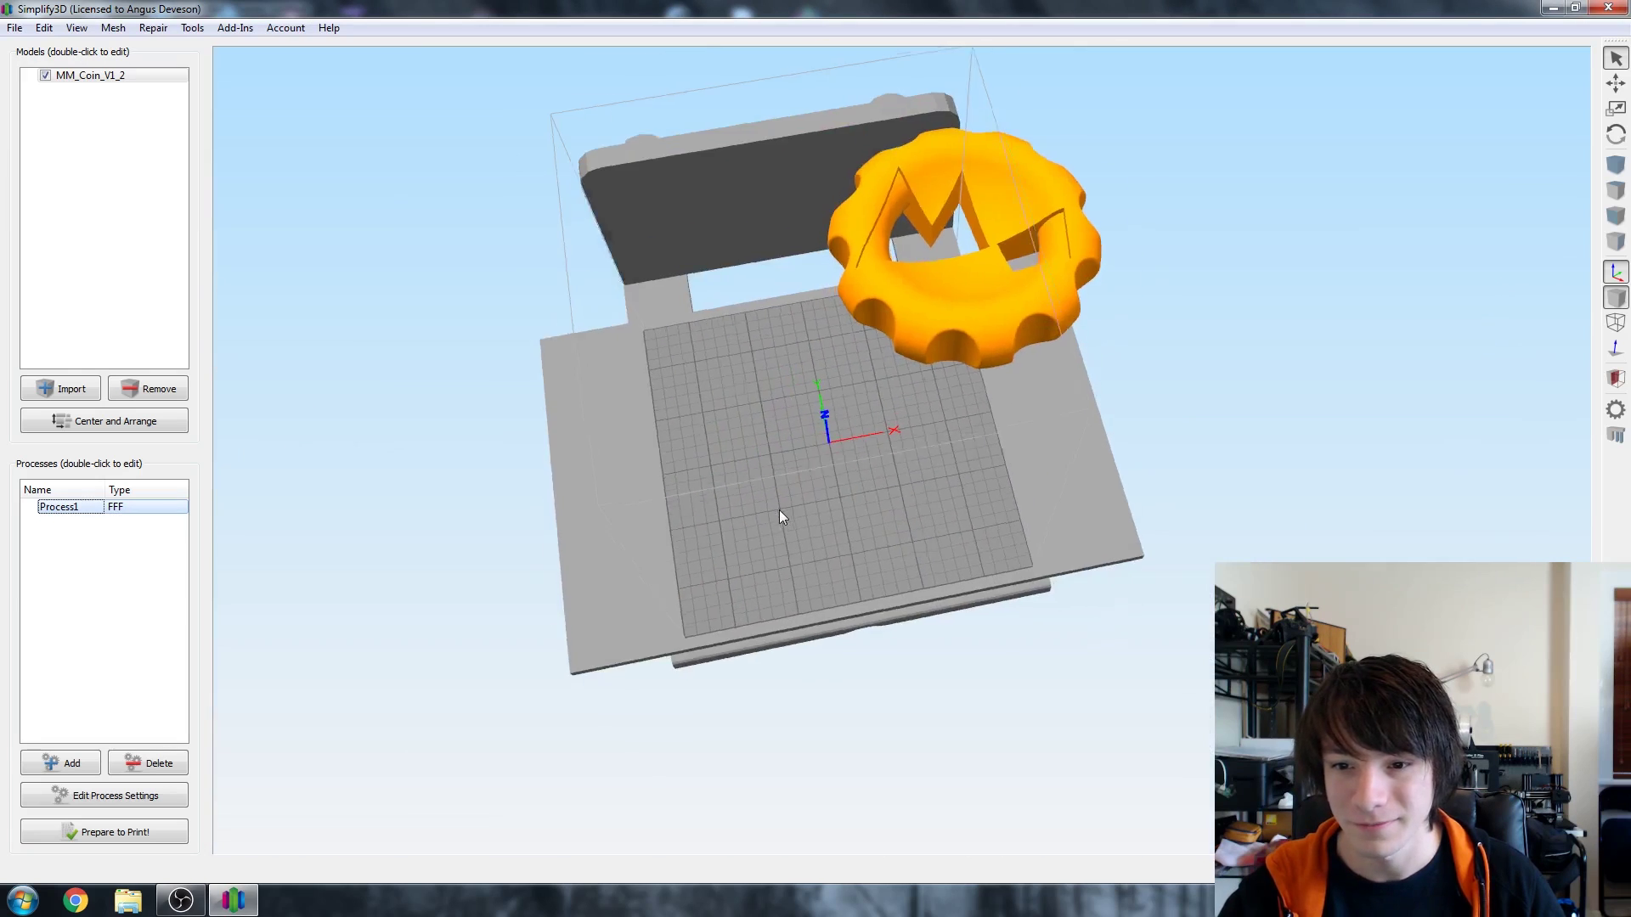
# - Orbit the view to inspect the printer frame, bed and the coin's placement
pyautogui.moveTo(883, 471); pyautogui.dragTo(609, 613)
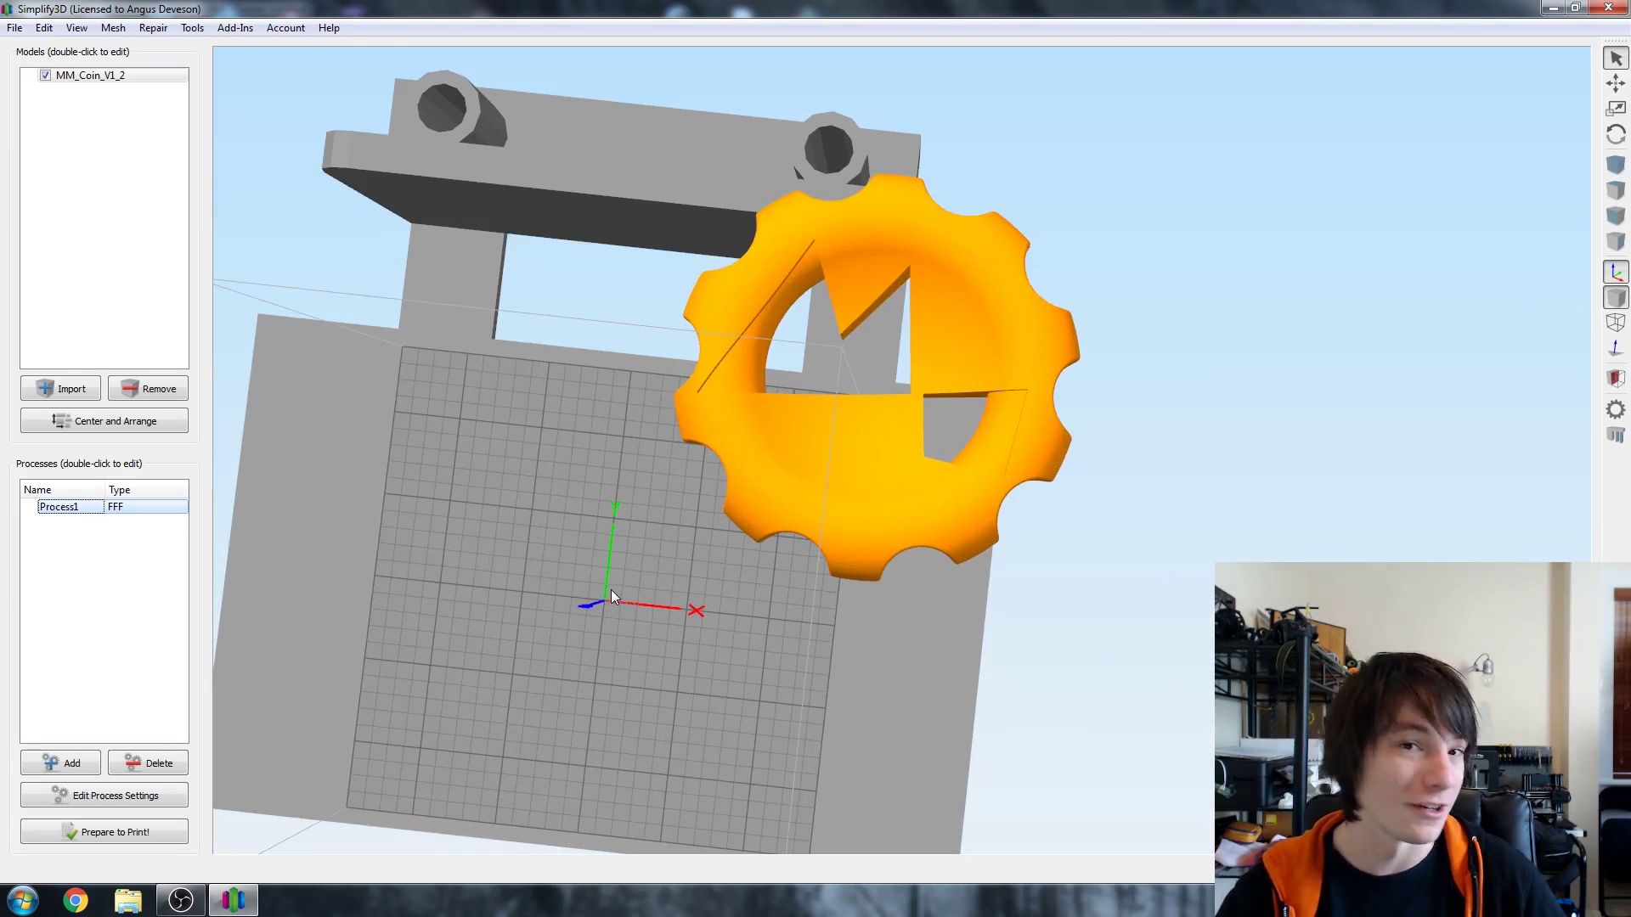
pyautogui.moveTo(615, 512); pyautogui.dragTo(926, 355)
pyautogui.moveTo(795, 481); pyautogui.dragTo(791, 426)
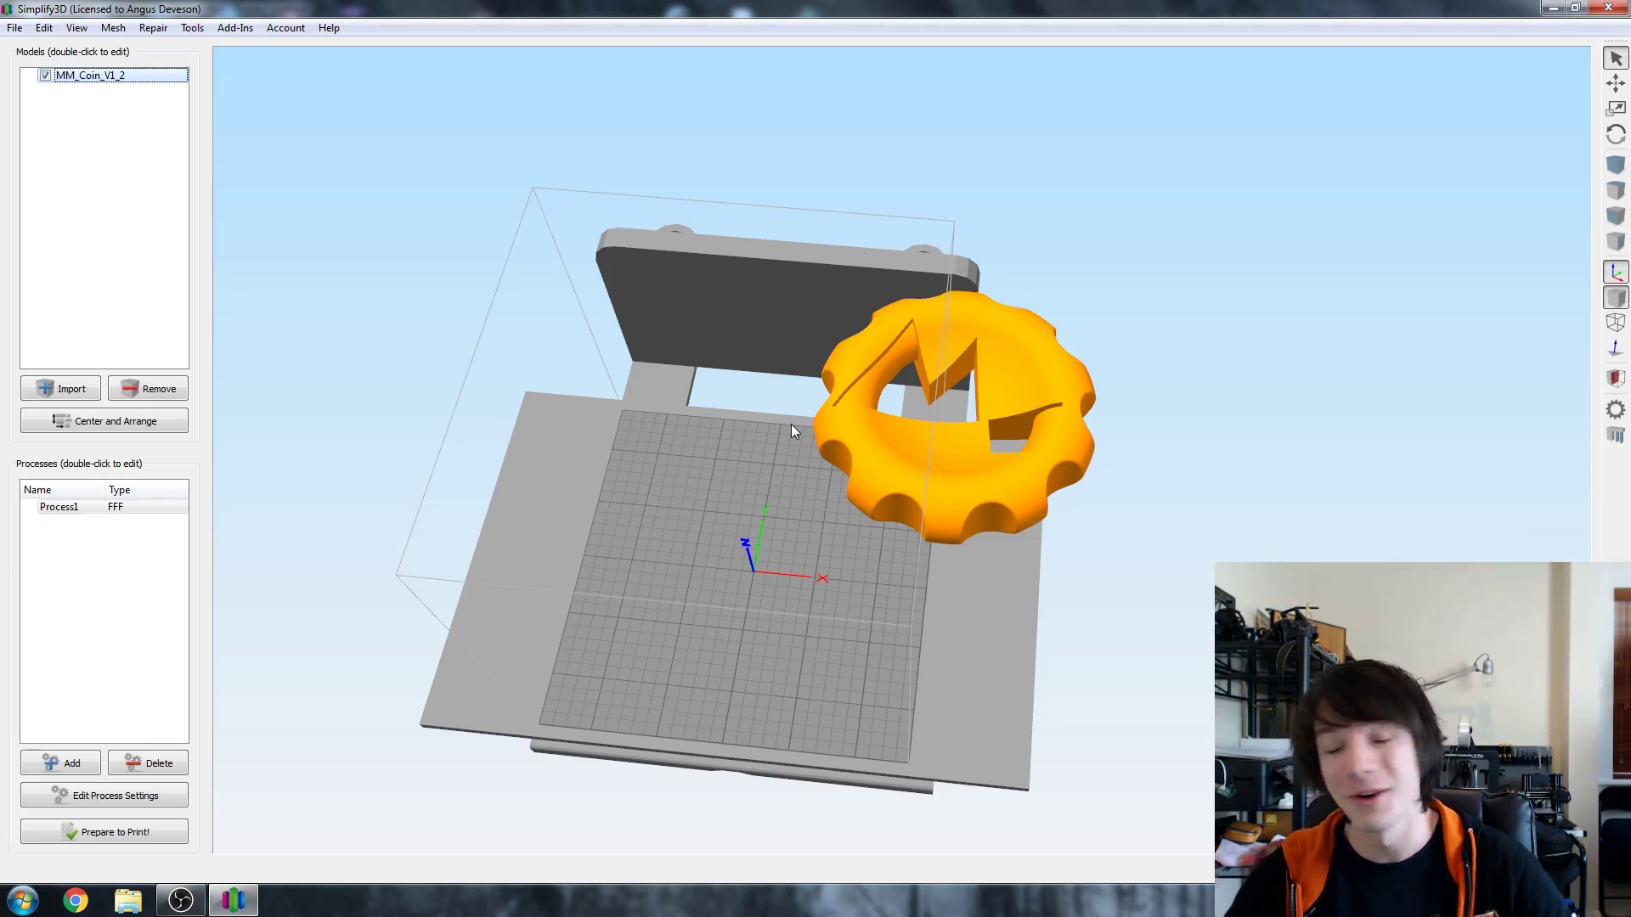
pyautogui.moveTo(791, 425); pyautogui.dragTo(476, 404)
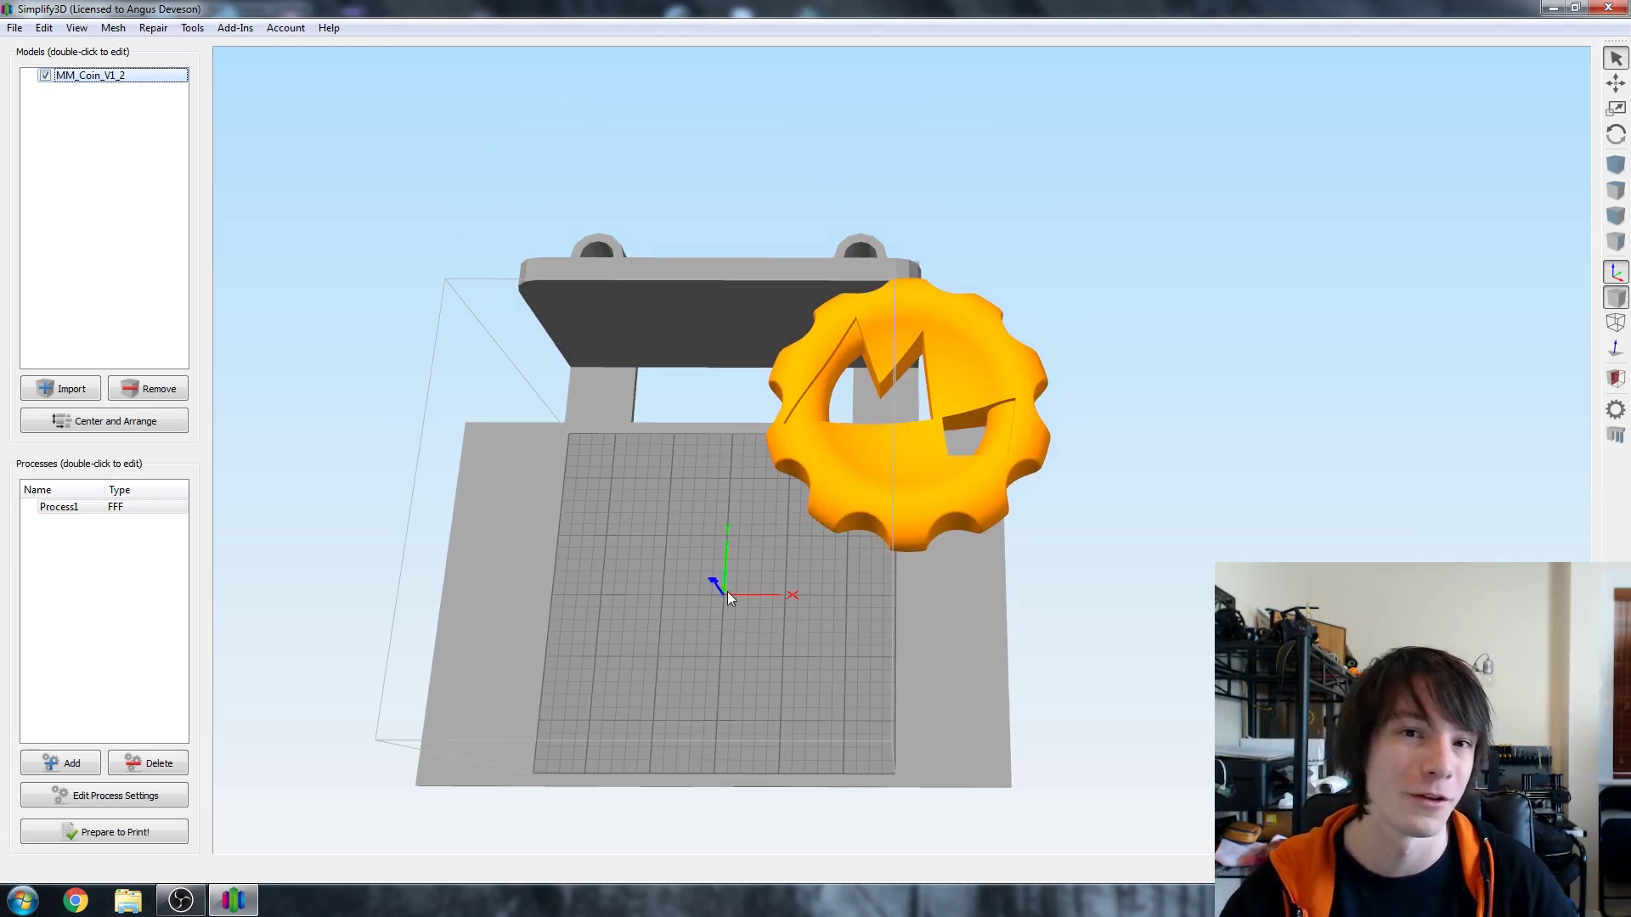
pyautogui.moveTo(728, 593)
pyautogui.mouseDown()
pyautogui.moveTo(752, 557)
pyautogui.moveTo(710, 569)
pyautogui.mouseUp()
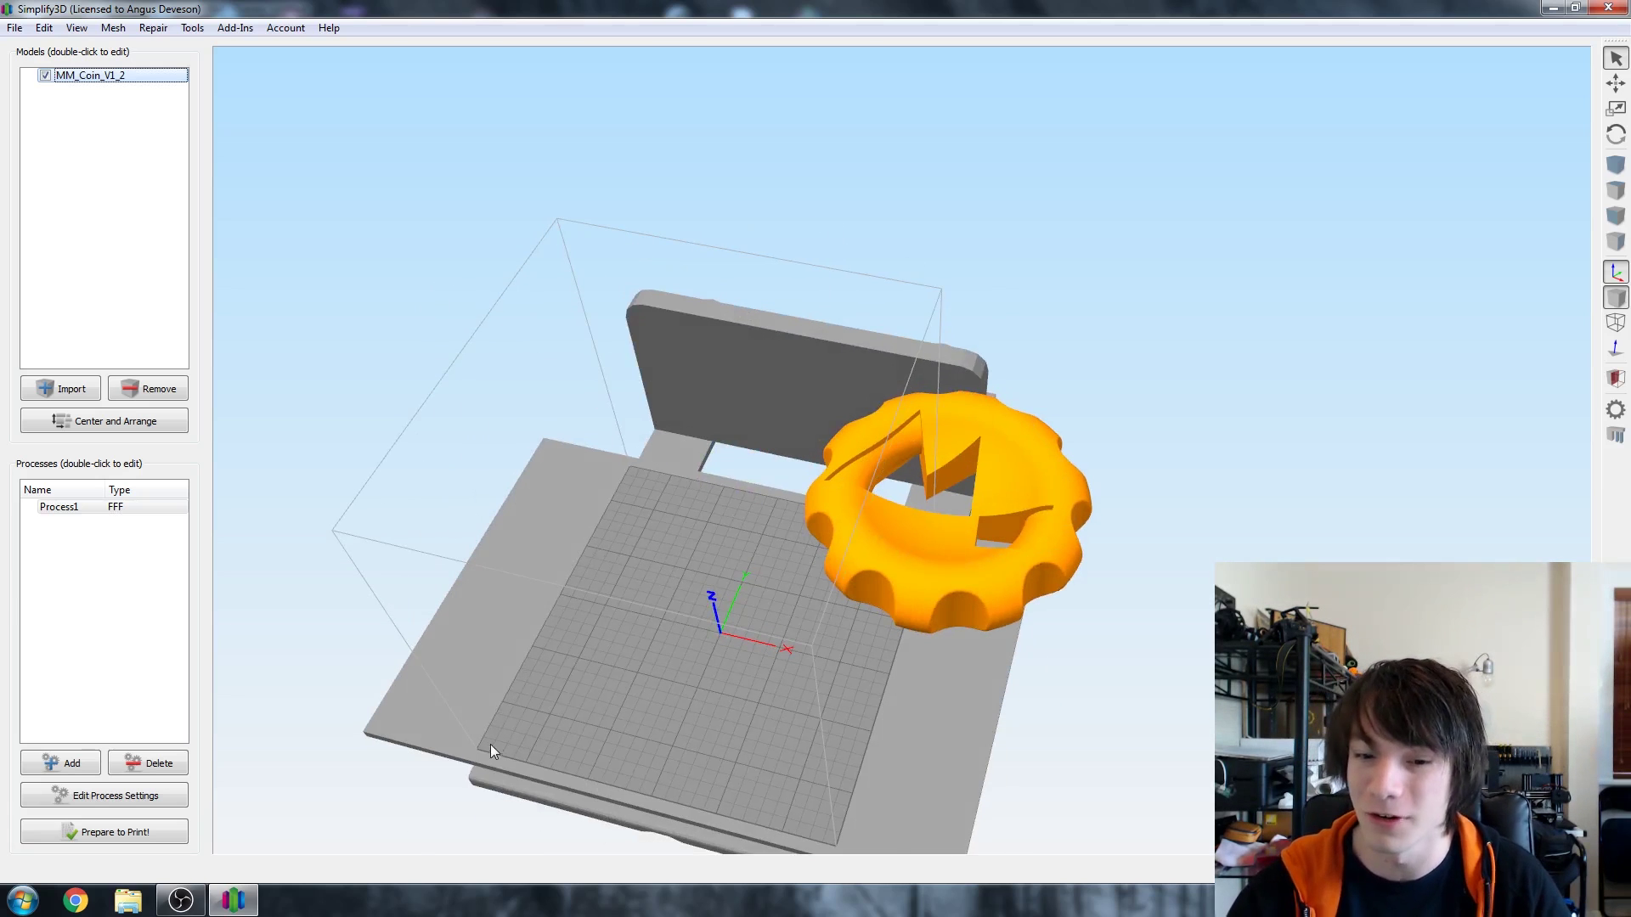
pyautogui.moveTo(491, 745); pyautogui.dragTo(493, 666)
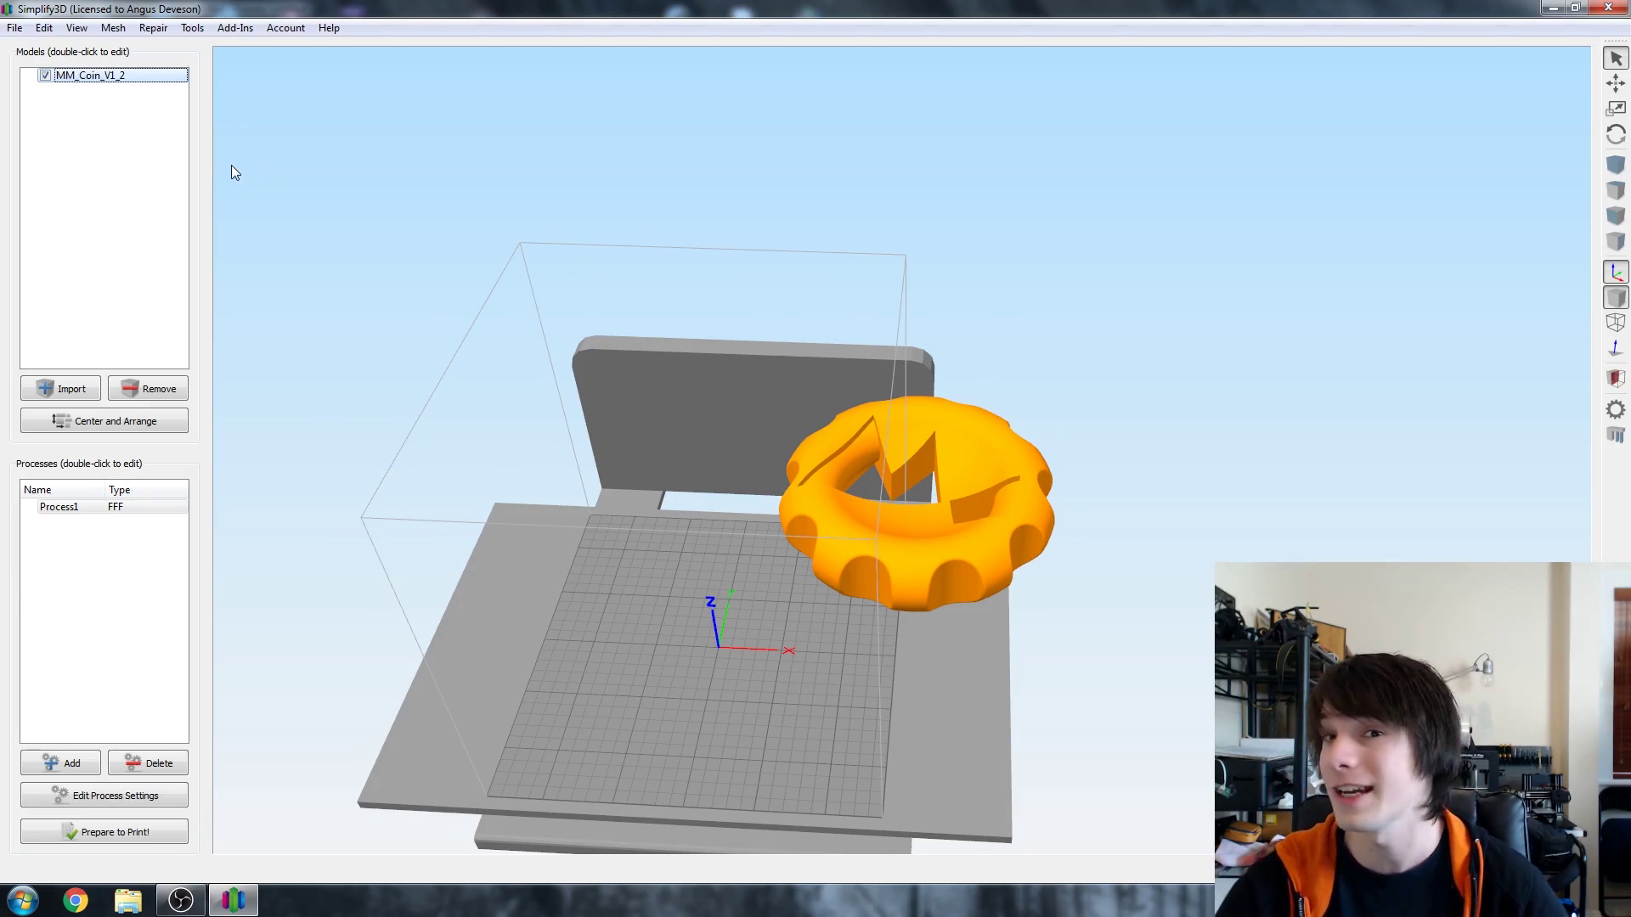
# - Show the Machine options page with 140 mm build volume and 70 mm X/Y origin offsets
pyautogui.click(192, 27)
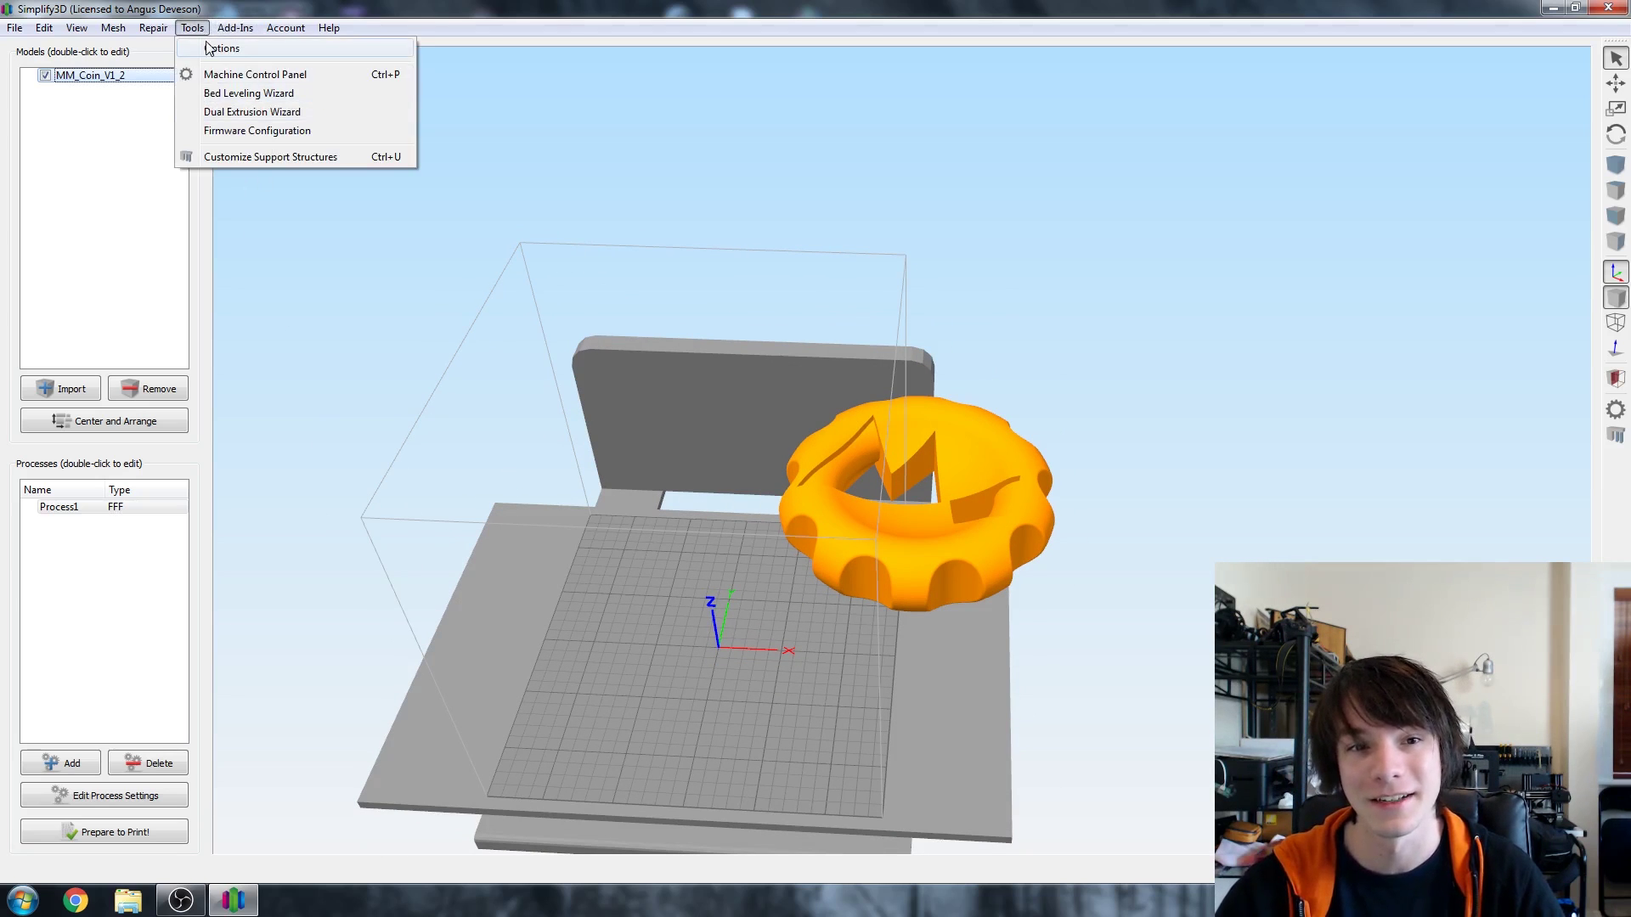
pyautogui.click(219, 49)
pyautogui.click(771, 292)
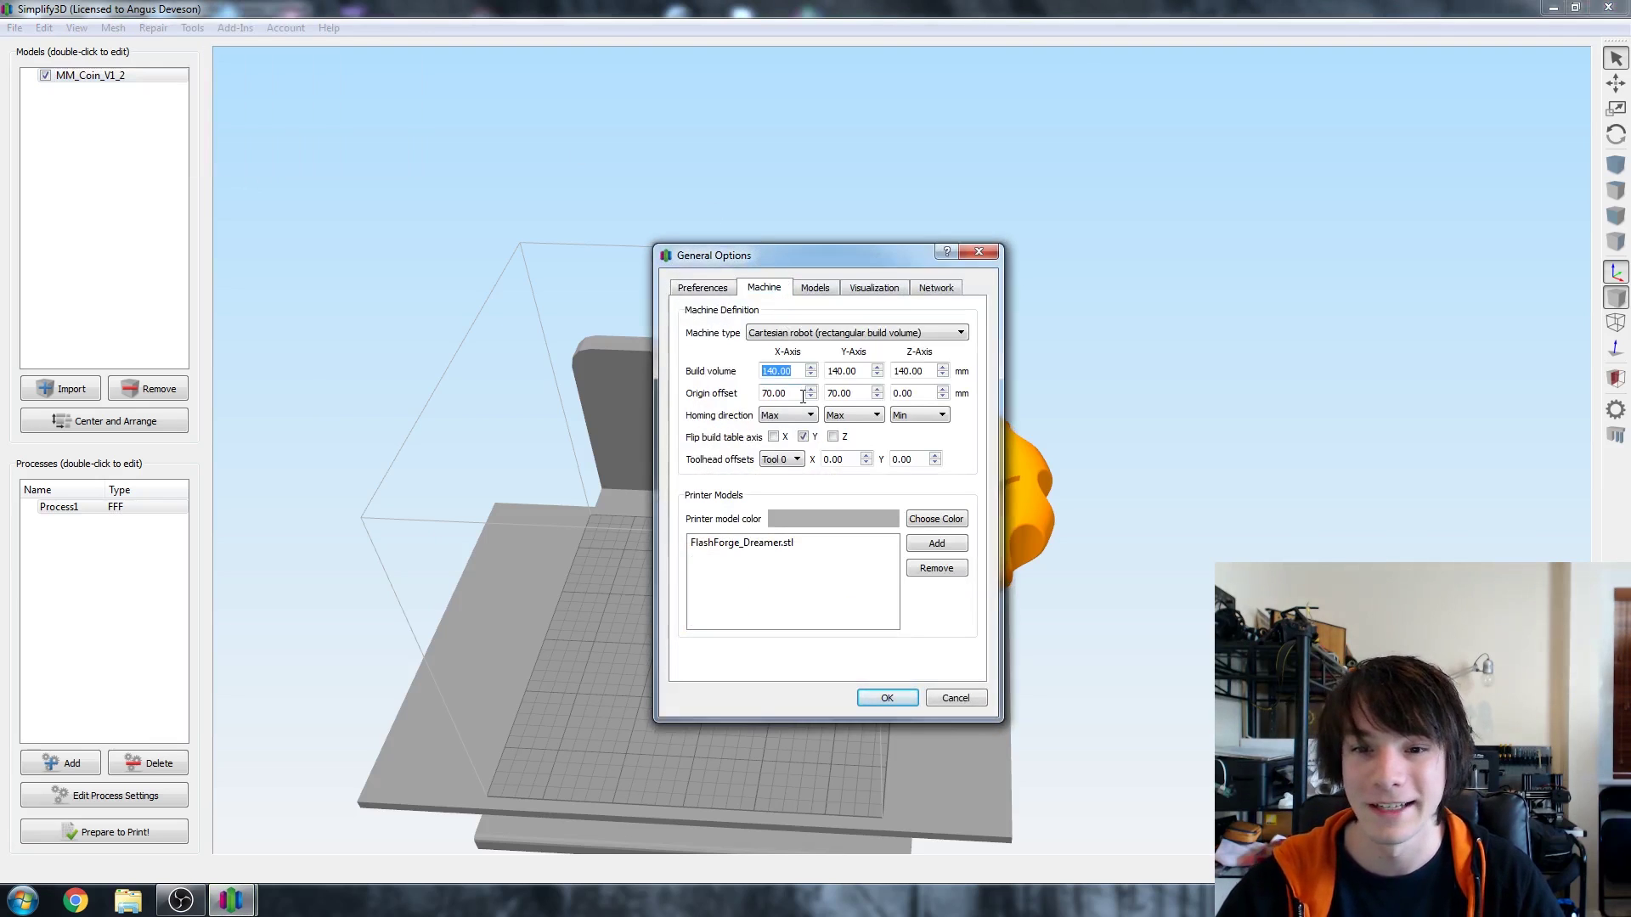